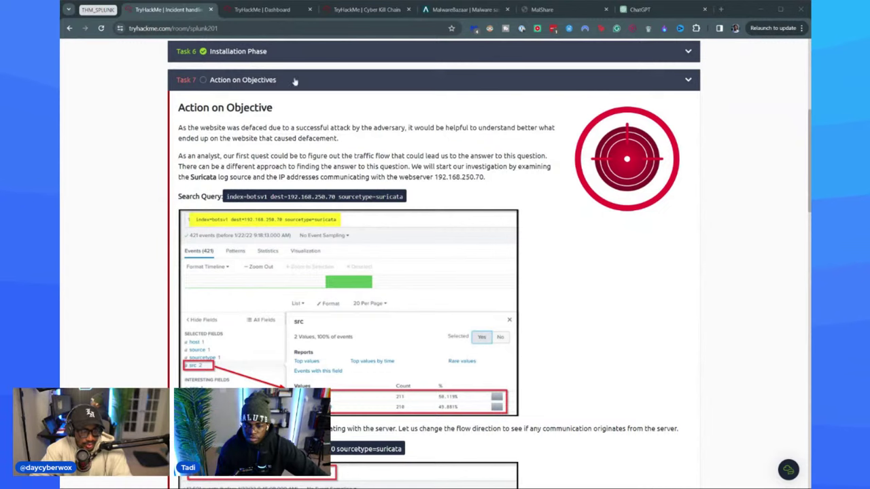
- Scroll the Splunk room page to bring its eleven-task list into view, Tasks 1–6 complete
scroll(384, 338, "down", 10)
scroll(384, 338, "down", 15)
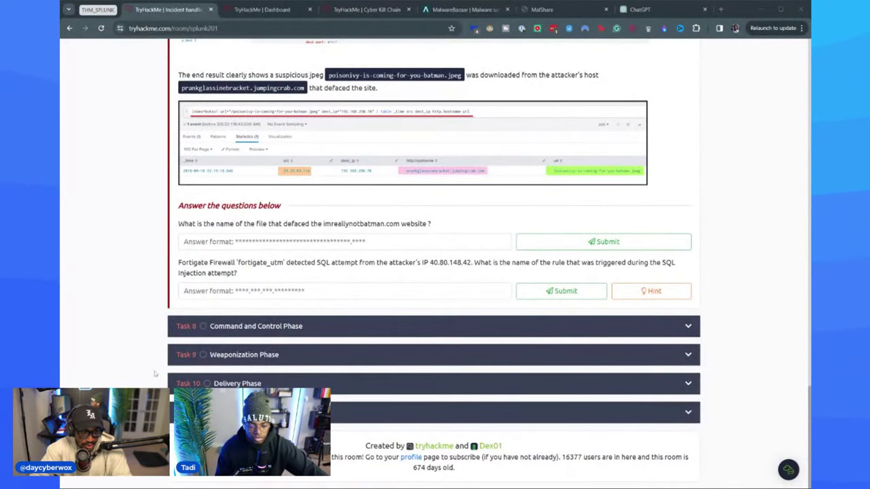
scroll(295, 305, "up", 8)
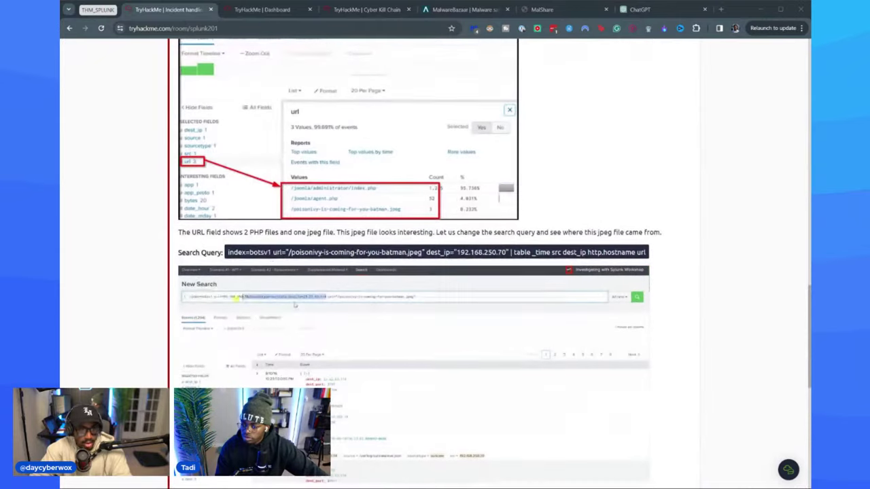
scroll(295, 305, "up", 15)
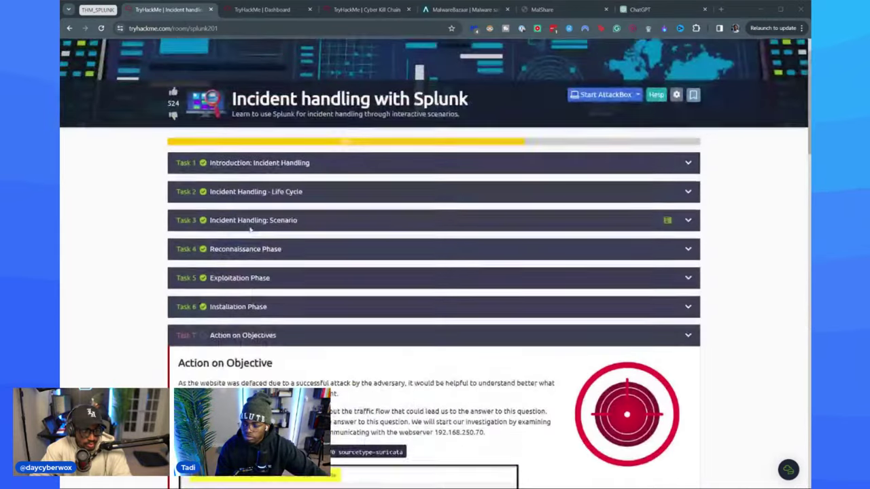
scroll(250, 230, "up", 2)
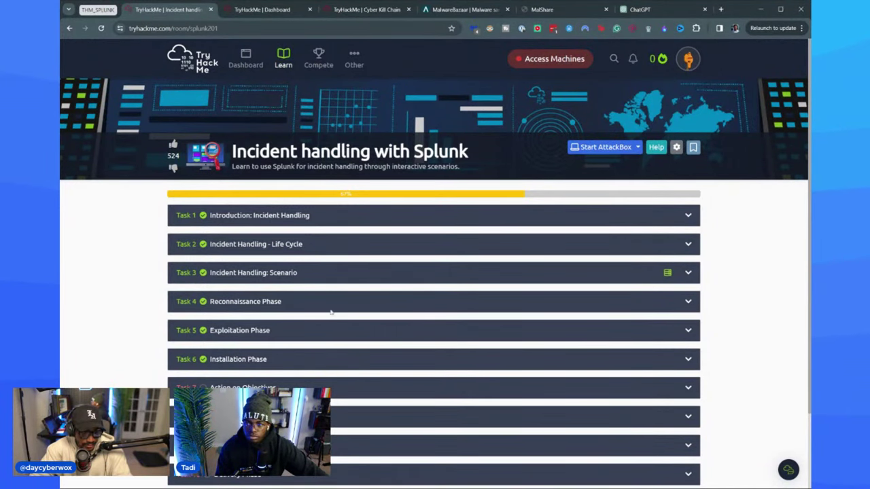
scroll(392, 263, "down", 1)
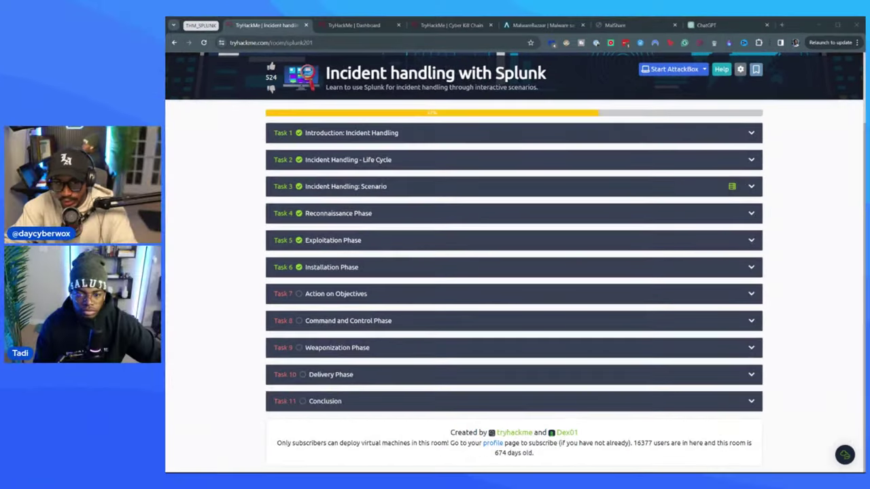
left_click(592, 194)
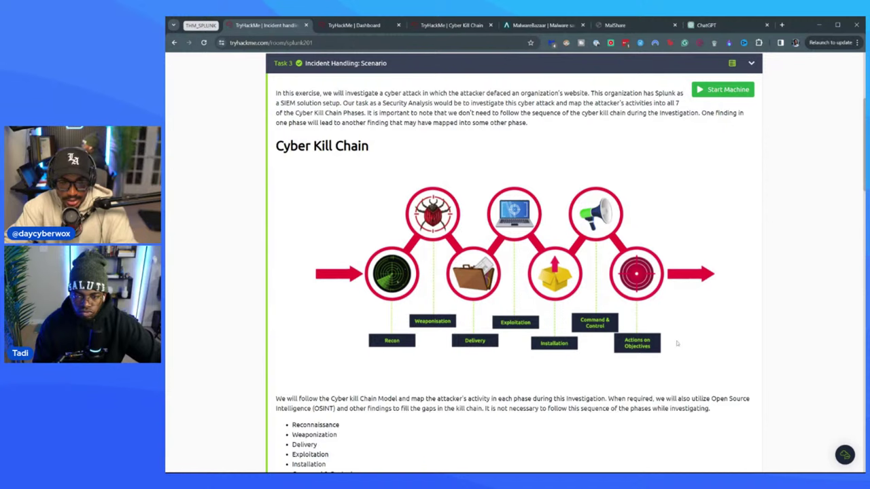
left_click(348, 67)
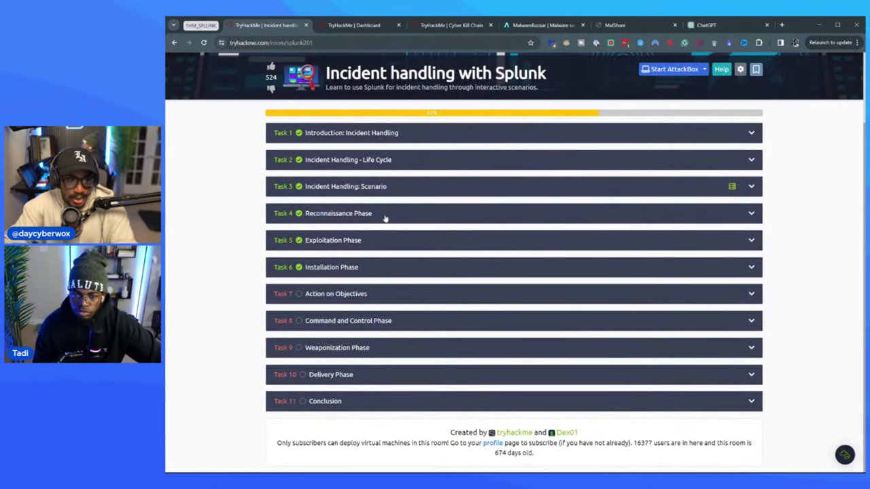
- Expand Task 4 'Reconnaissance Phase' and read its botsv1 imreallynotbatman.com search walkthrough
left_click(352, 218)
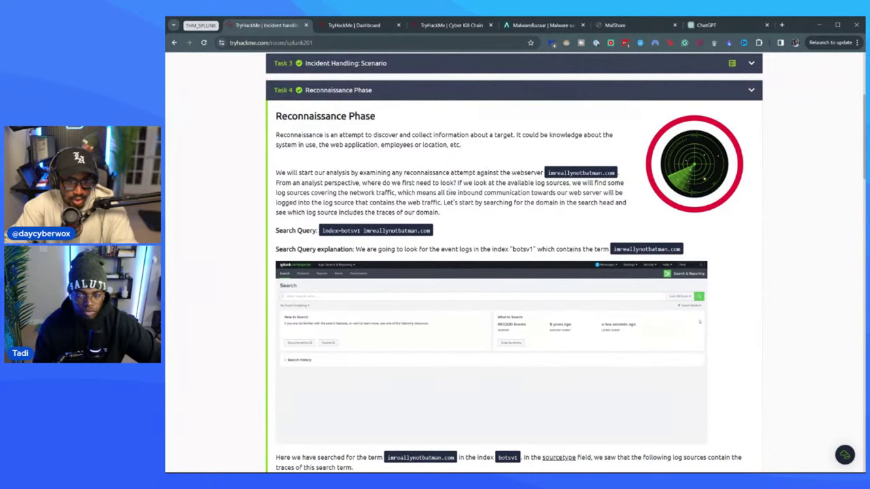
scroll(428, 272, "down", 6)
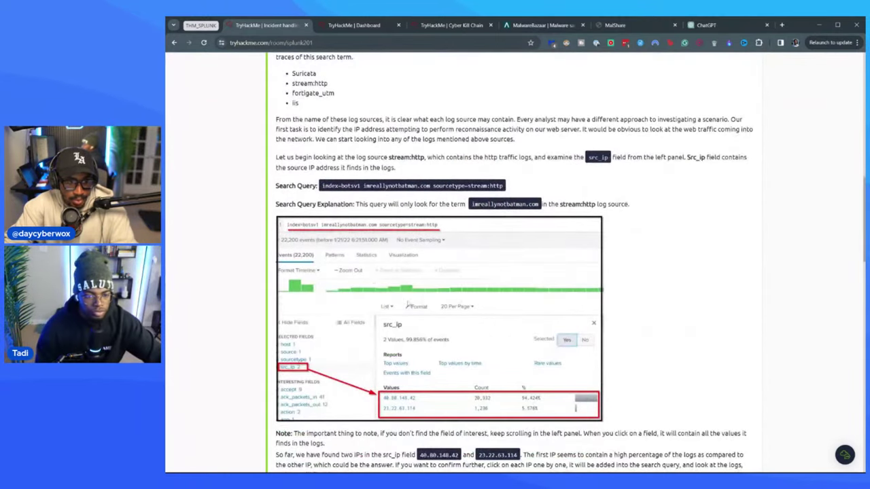
scroll(409, 304, "down", 3)
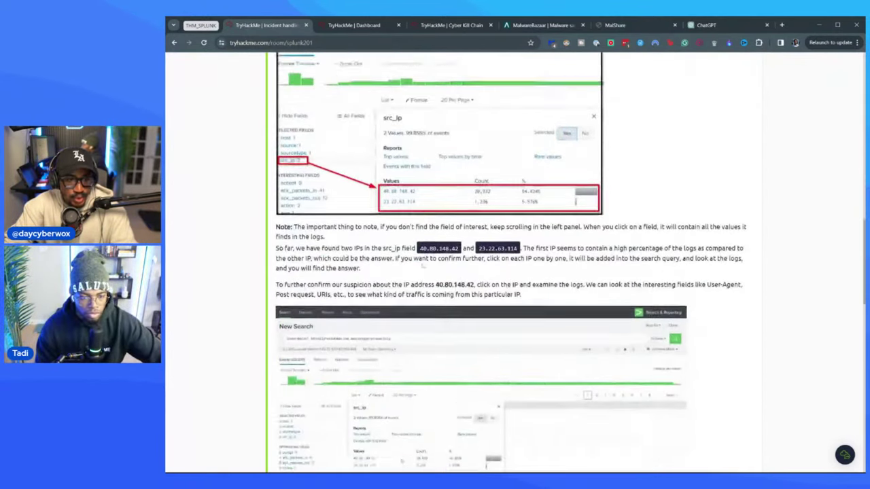
scroll(422, 267, "up", 3)
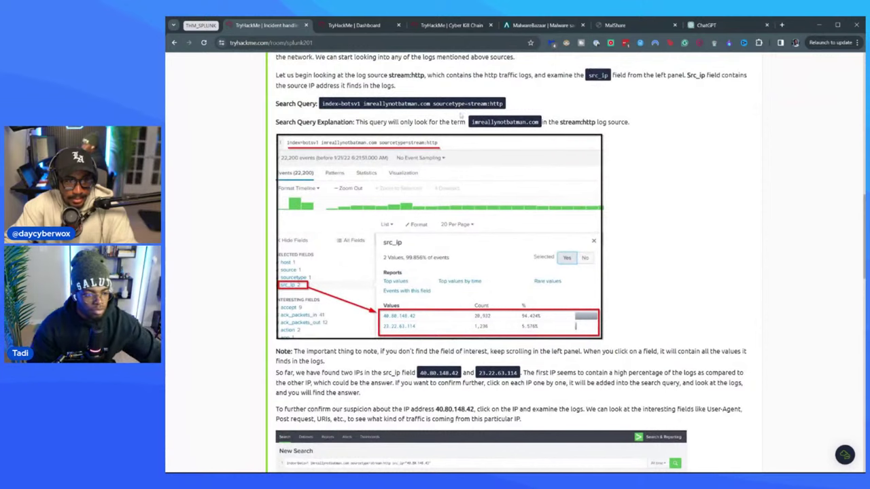
scroll(521, 218, "down", 5)
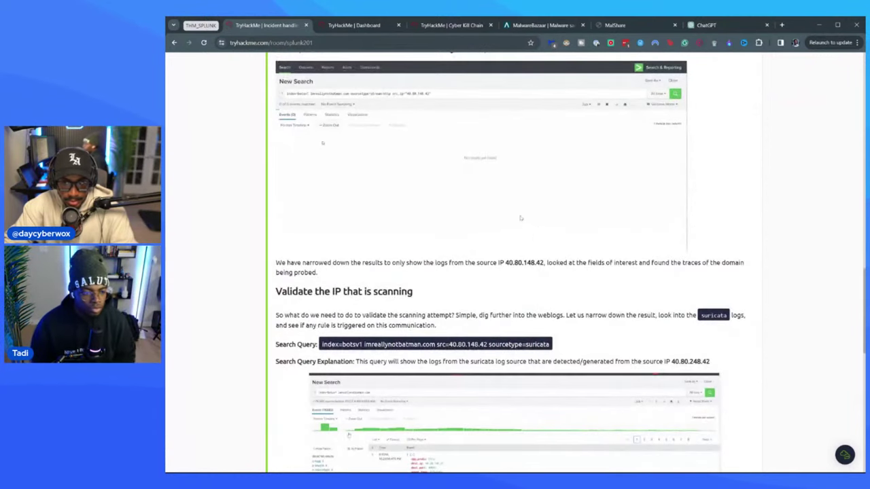
scroll(521, 219, "down", 3)
- Zoom the page in one step and review the four correctly answered Reconnaissance questions
key("ctrl+plus")
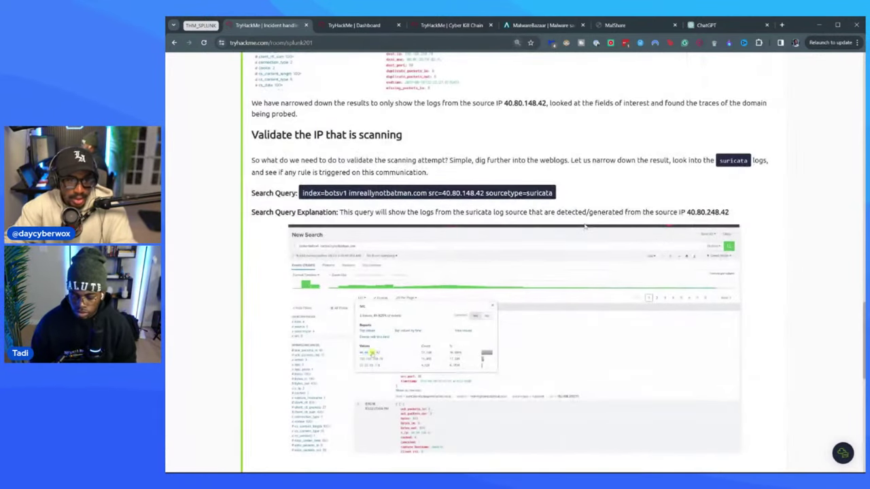
scroll(374, 230, "down", 4)
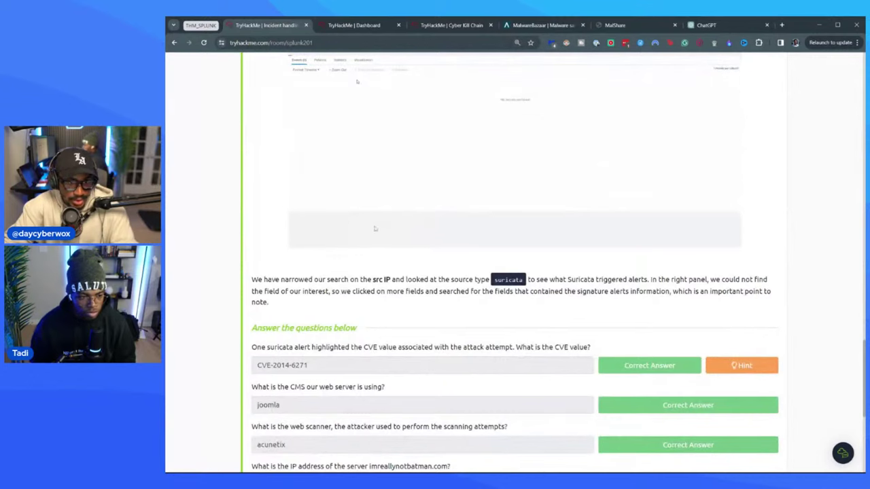
scroll(365, 219, "up", 8)
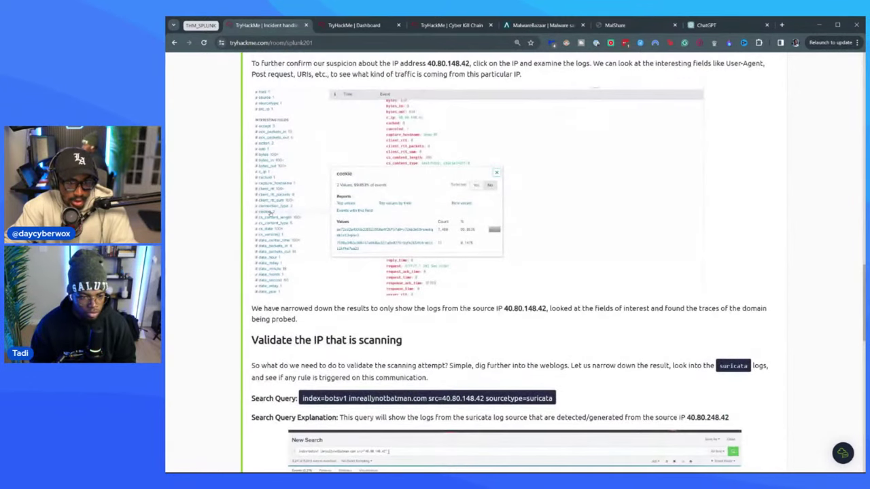
scroll(477, 356, "down", 2)
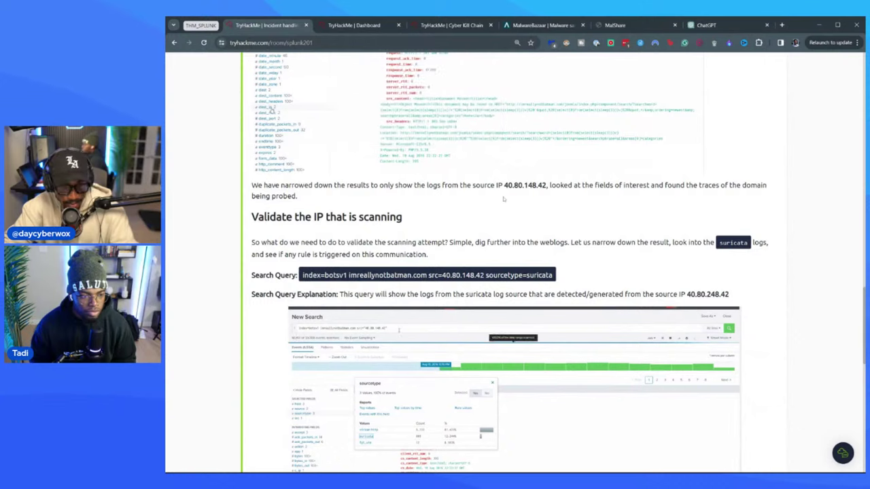
scroll(581, 176, "down", 3)
scroll(581, 177, "down", 2)
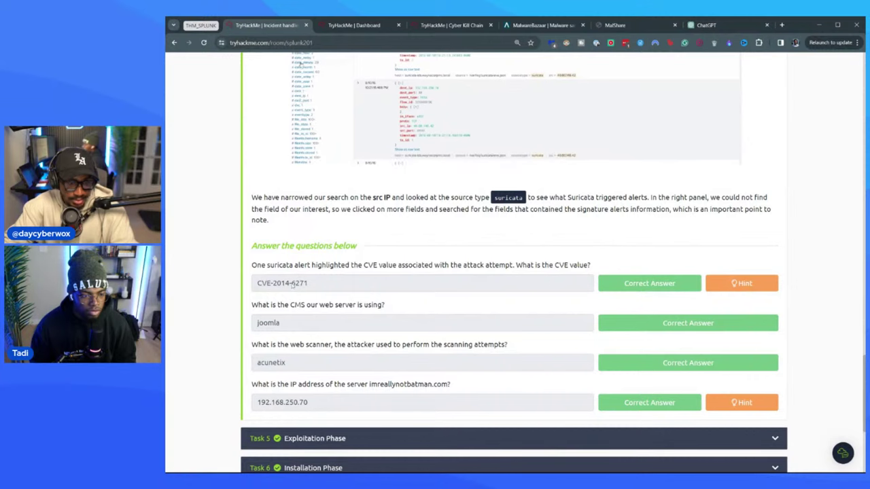
scroll(306, 107, "down", 1)
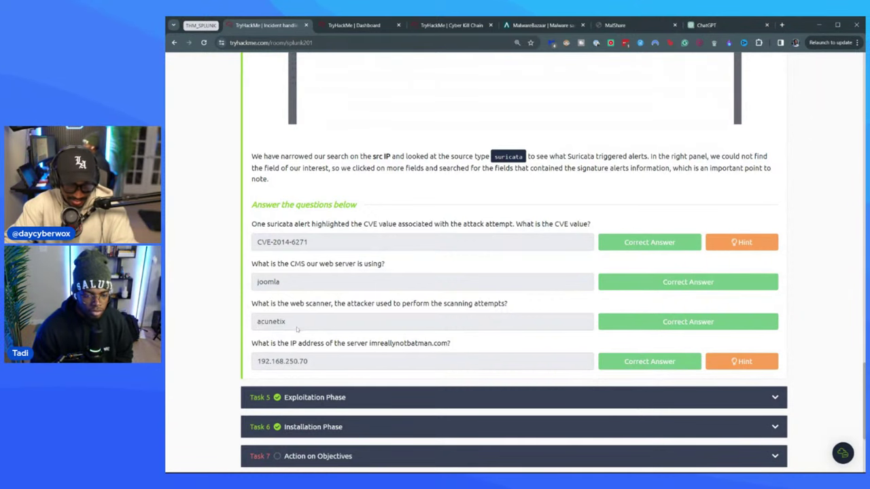
scroll(283, 326, "down", 1)
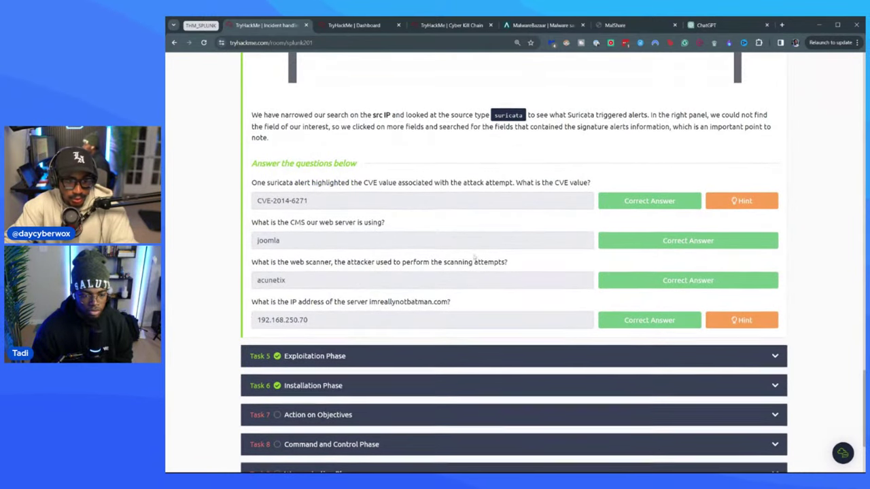
scroll(400, 268, "up", 7)
scroll(400, 268, "up", 10)
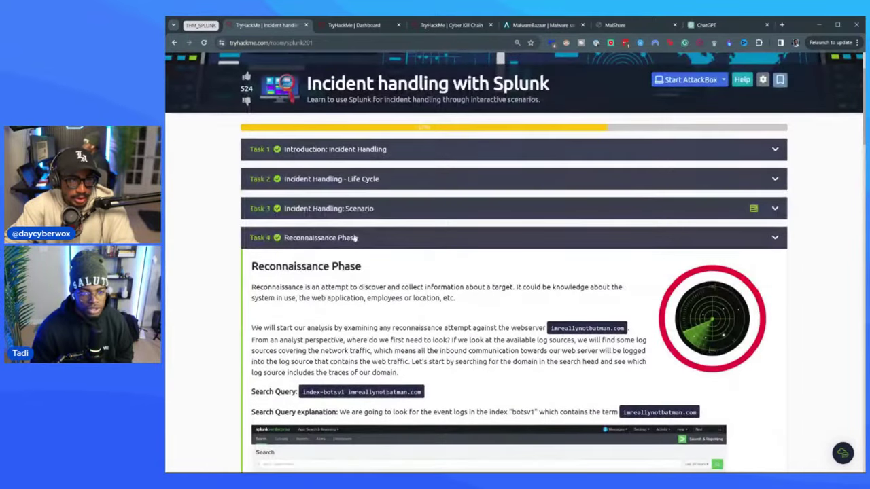
- Collapse Task 4 and expand Task 5 'Exploitation Phase' to read its brute-force walkthrough
left_click(349, 237)
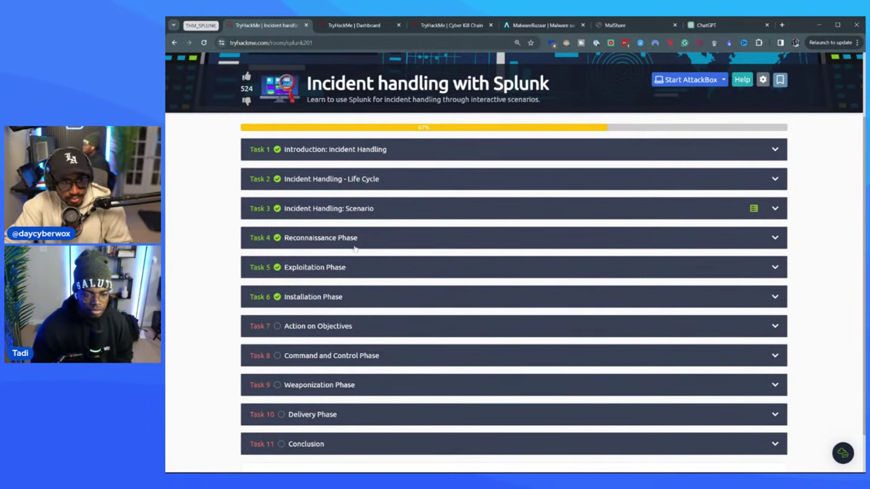
left_click(343, 268)
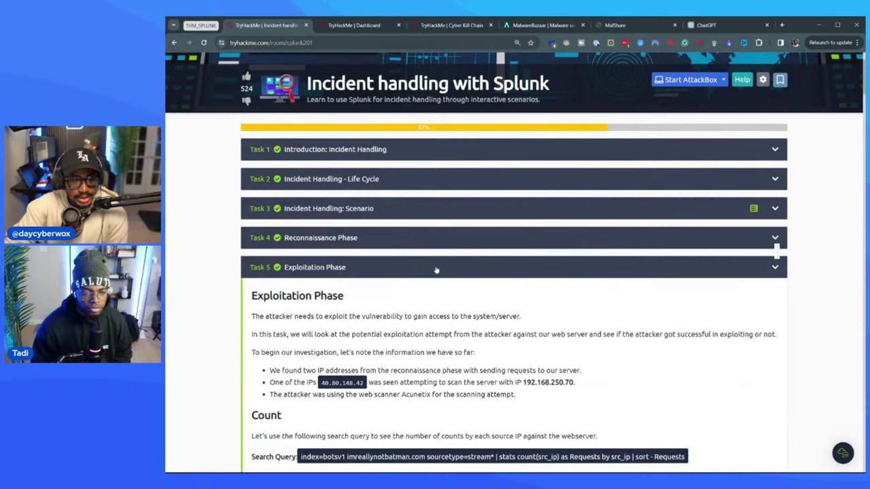
scroll(378, 293, "down", 5)
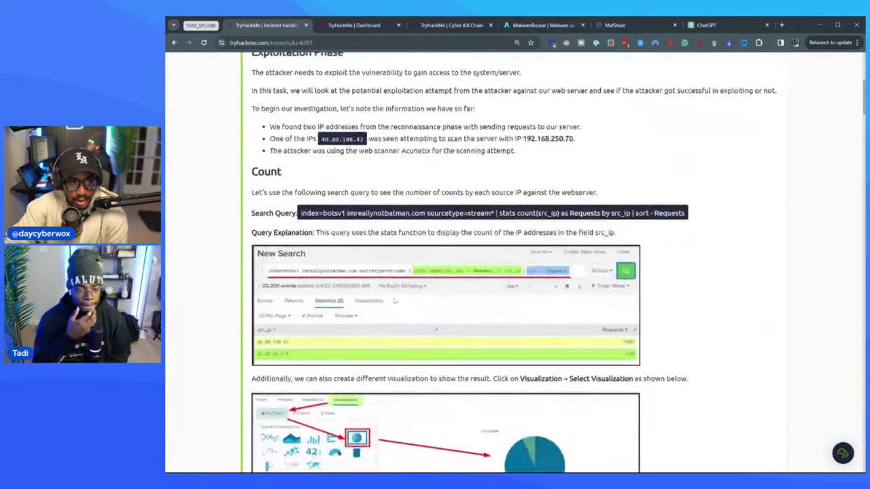
scroll(394, 301, "down", 15)
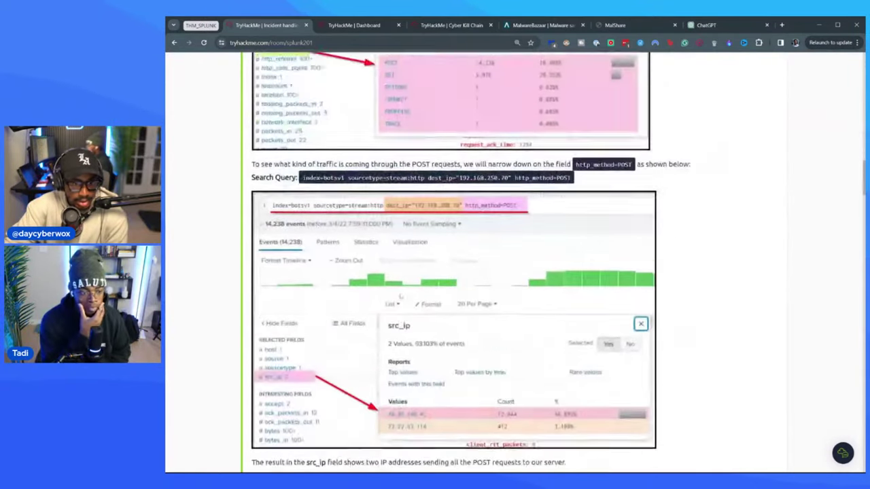
scroll(401, 294, "down", 5)
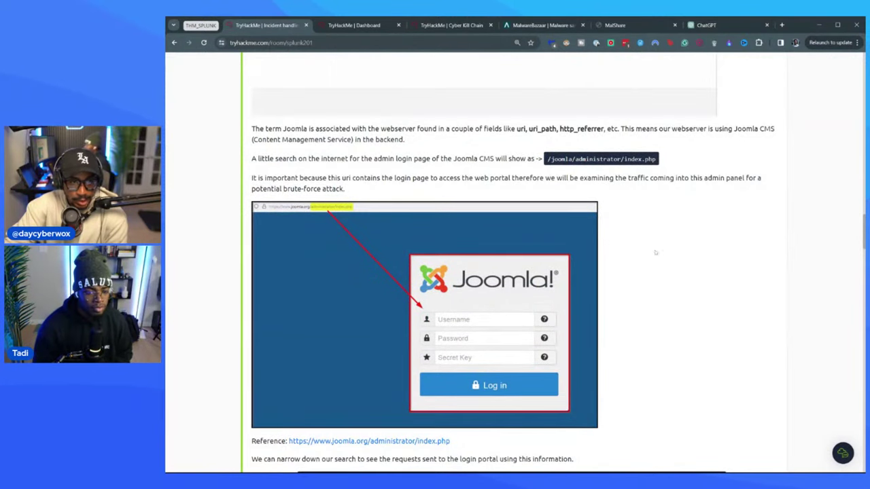
scroll(356, 84, "down", 4)
scroll(691, 271, "down", 1)
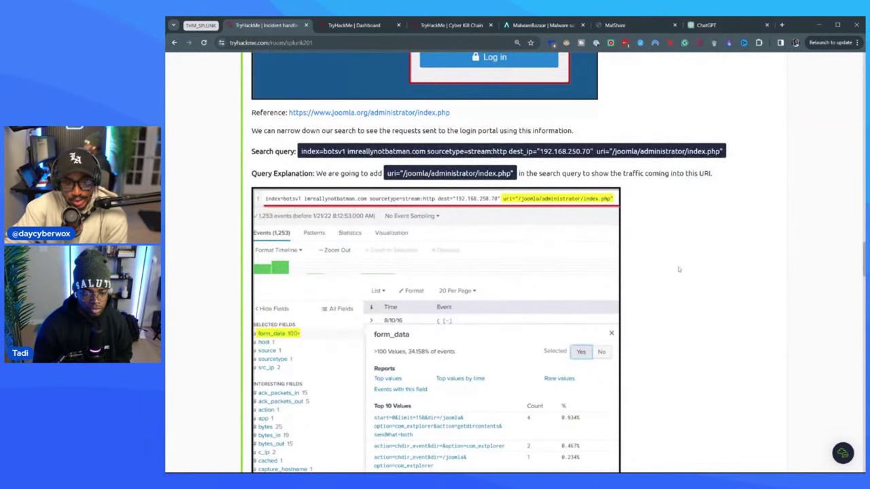
scroll(681, 257, "down", 10)
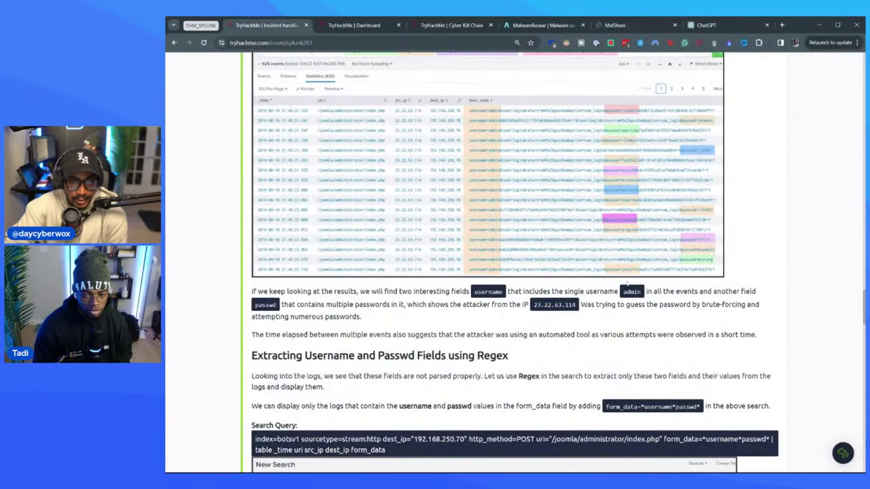
- Review the six correct Exploitation answers, including 412 unique passwords attempted
scroll(492, 305, "down", 4)
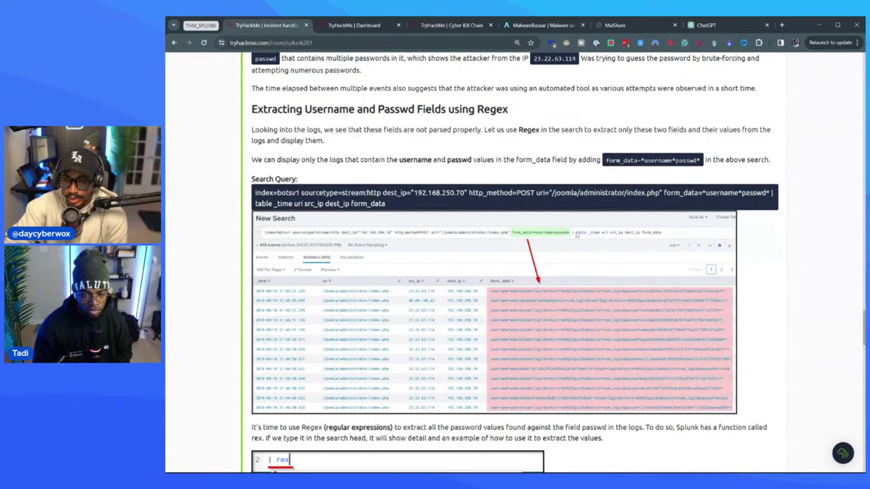
scroll(641, 245, "down", 3)
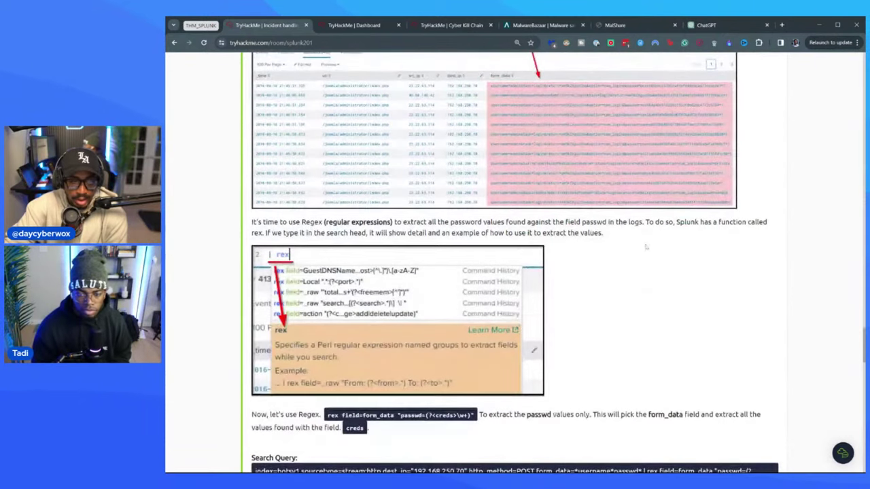
scroll(611, 277, "up", 2)
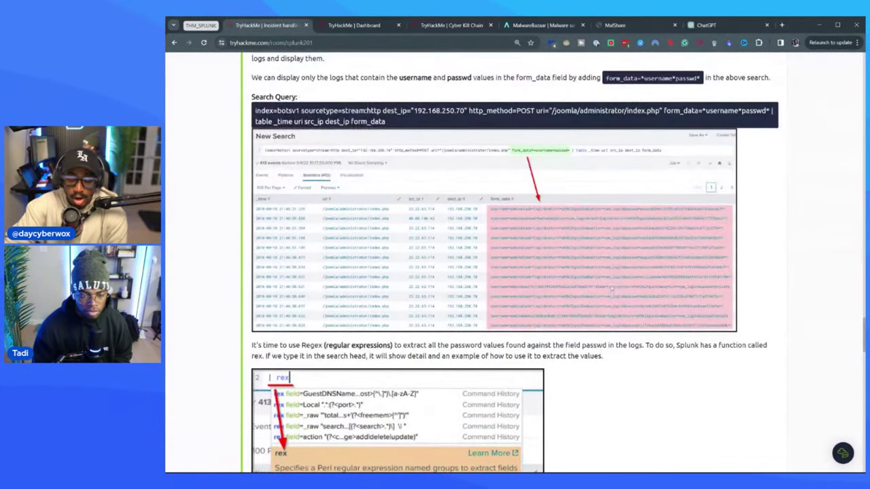
scroll(709, 264, "down", 10)
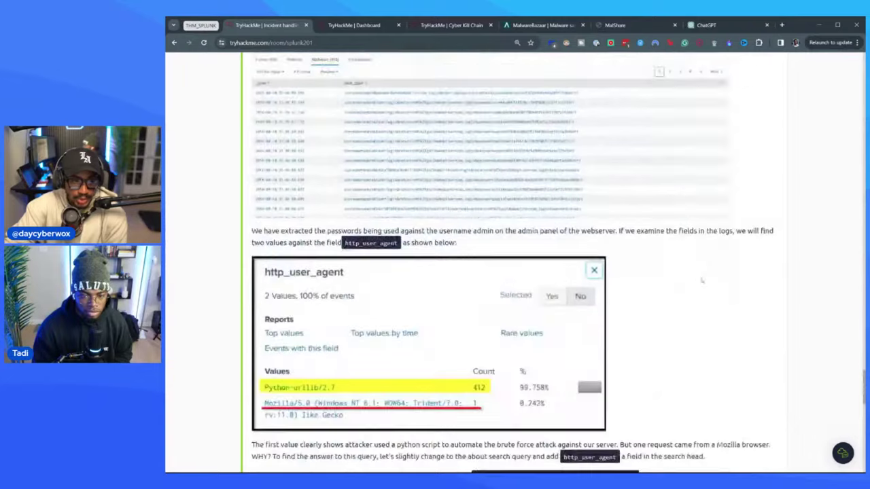
scroll(480, 286, "down", 5)
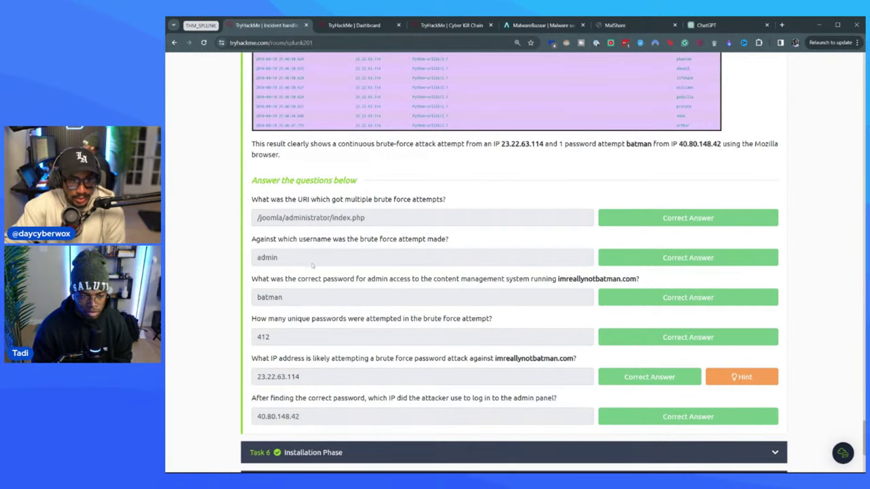
scroll(312, 272, "down", 2)
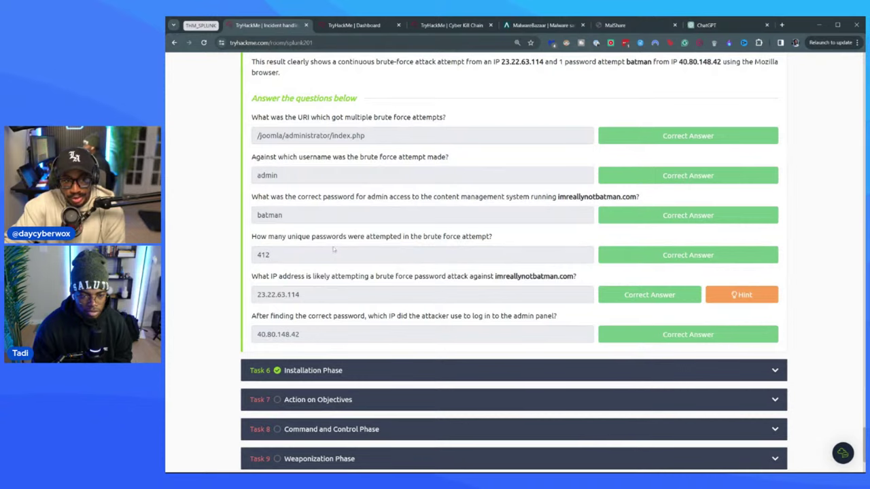
scroll(333, 250, "down", 2)
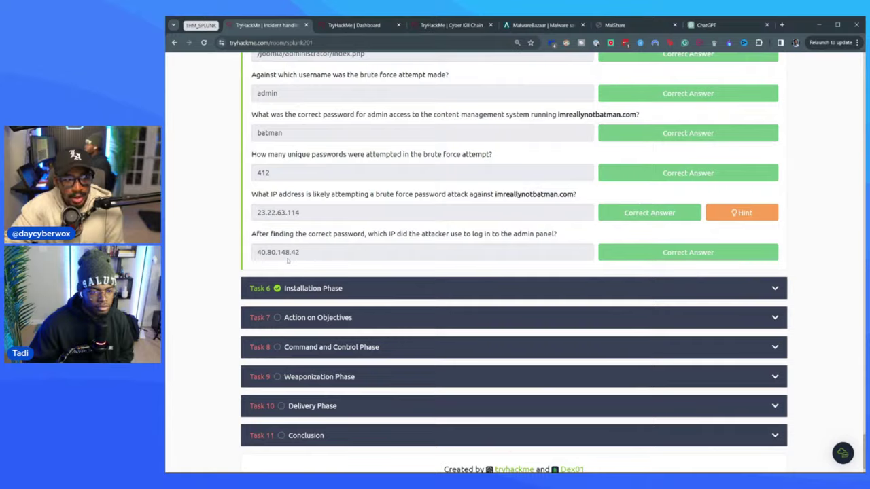
- Return to the Task 5 'Exploitation Phase' header and collapse that section
scroll(300, 249, "up", 15)
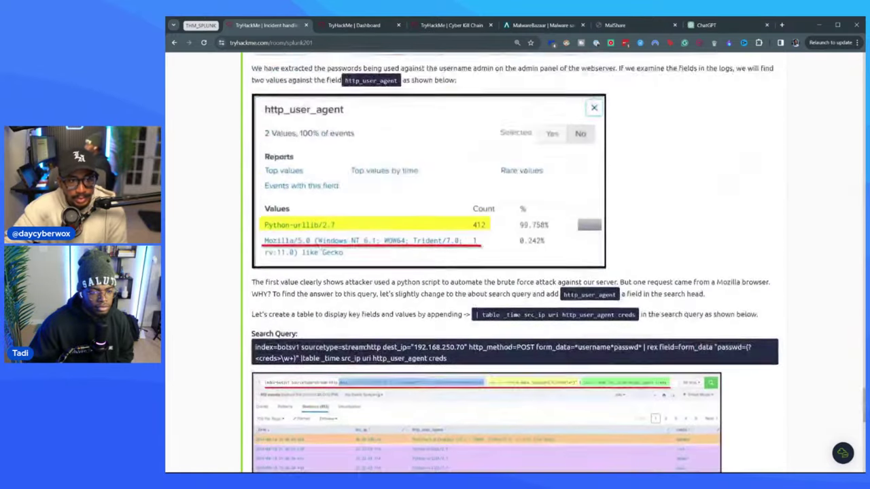
scroll(321, 247, "up", 15)
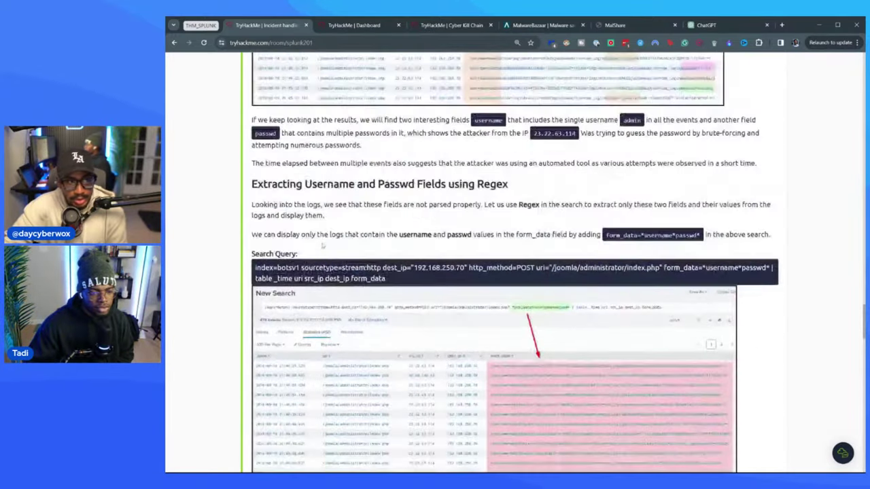
scroll(317, 242, "up", 15)
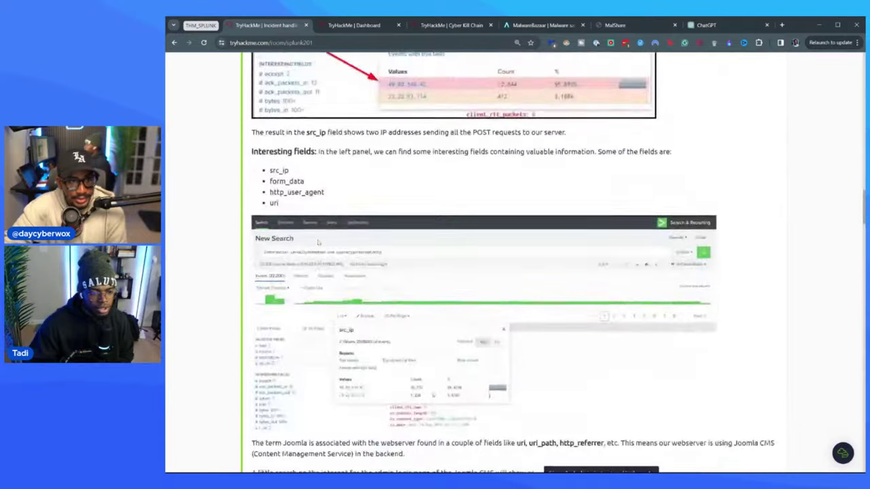
scroll(318, 242, "up", 3)
scroll(316, 231, "up", 10)
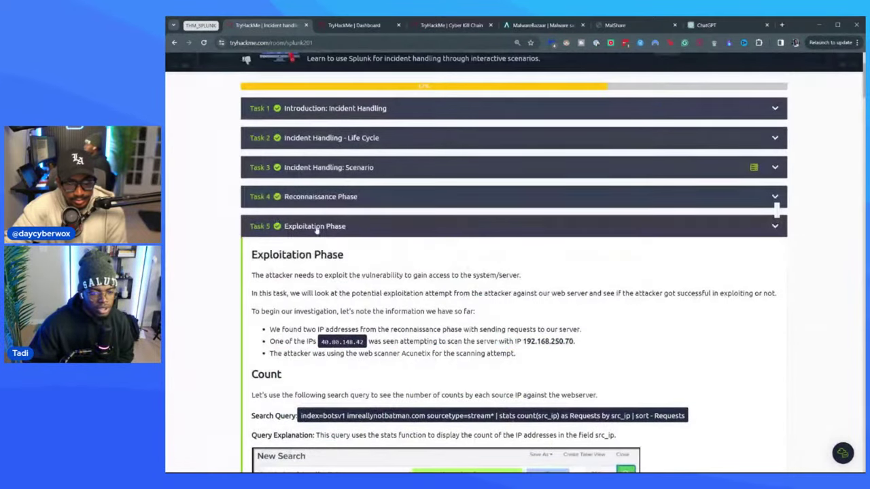
left_click(316, 228)
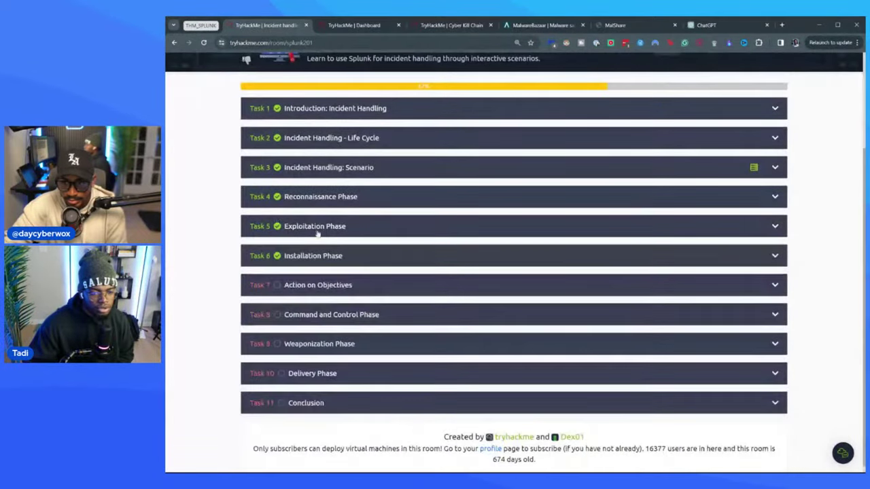
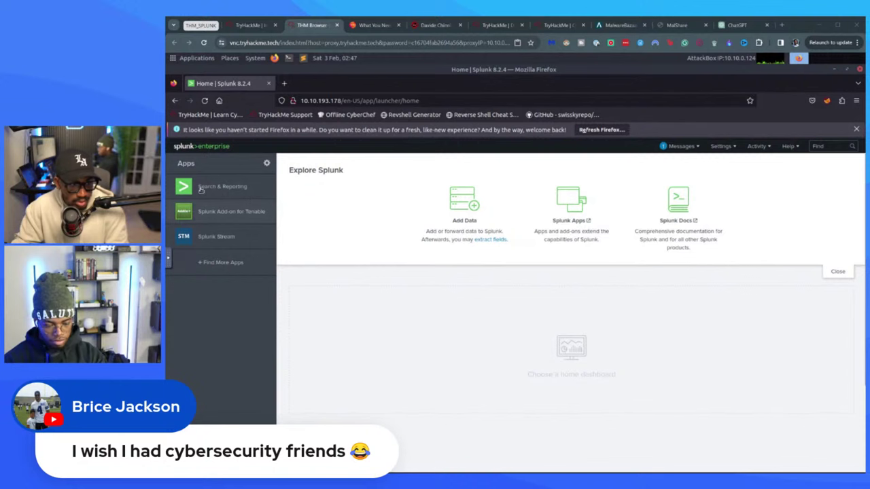
- Open Search & Reporting and show the Data Summary of indexed hosts, sources and sourcetypes
left_click(204, 188)
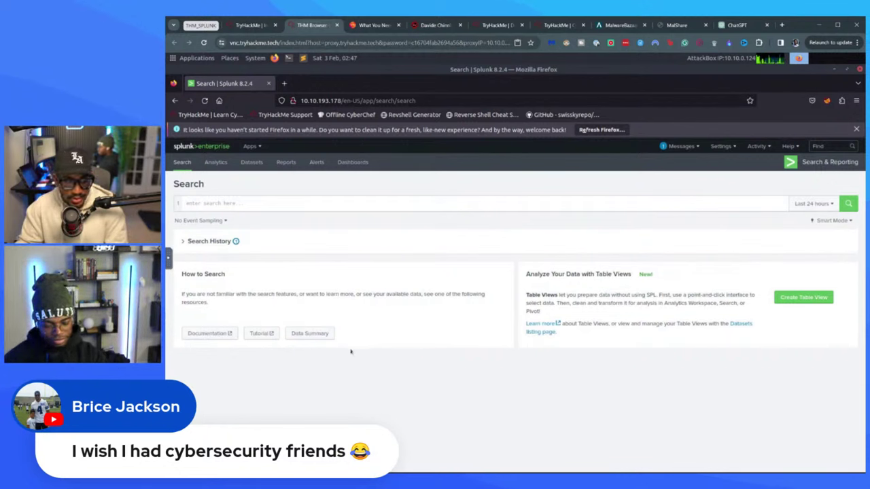
left_click(305, 334)
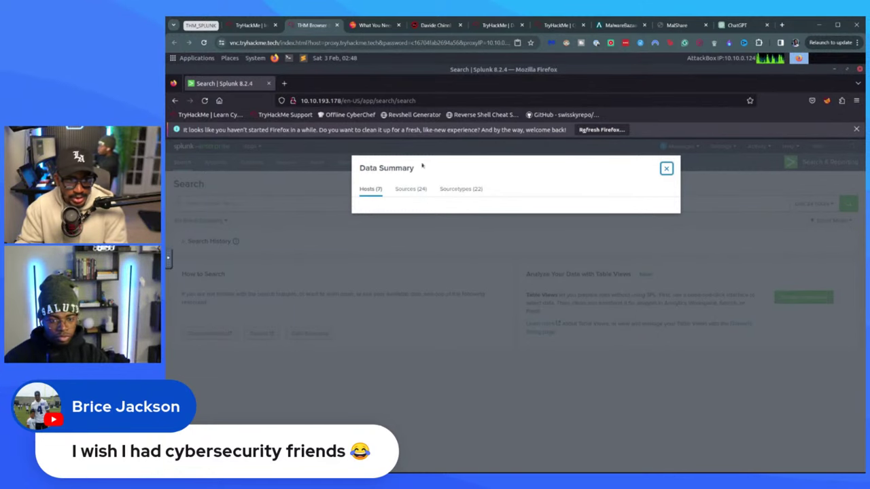
left_click(240, 25)
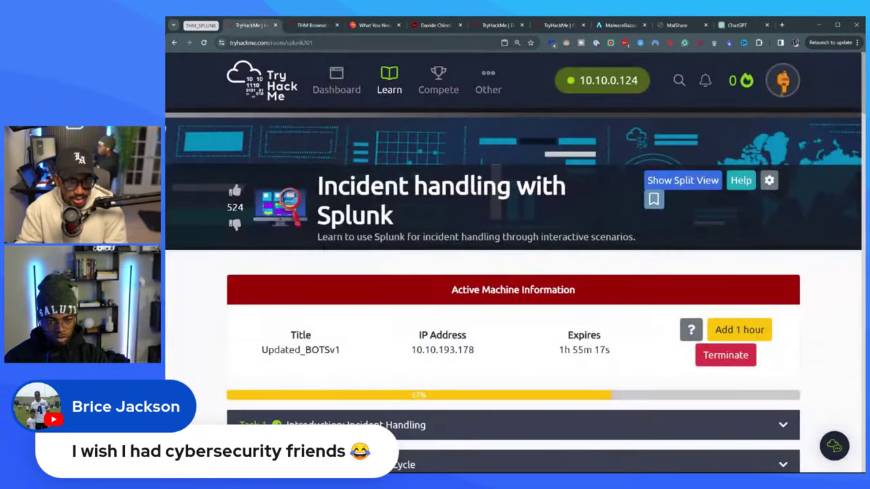
- Read Task 7's Action on Objectives search query in the TryHackMe room, then return to Splunk
scroll(383, 269, "down", 5)
scroll(383, 270, "down", 3)
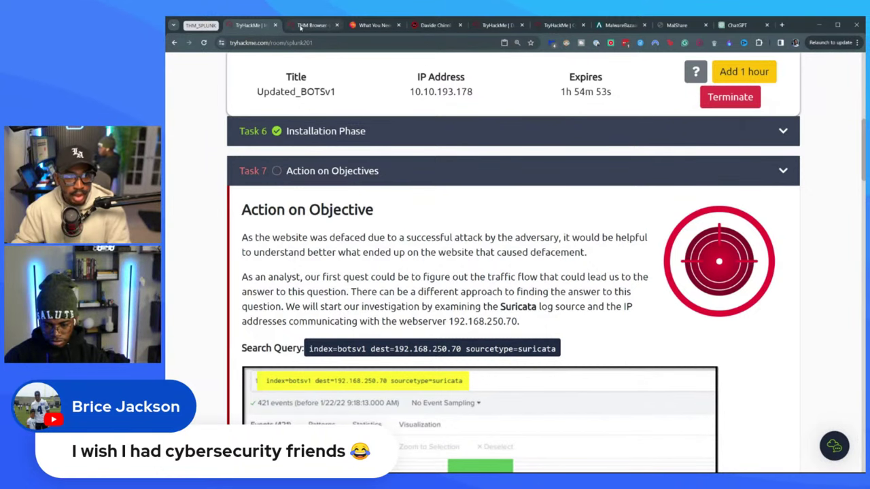
left_click(311, 26)
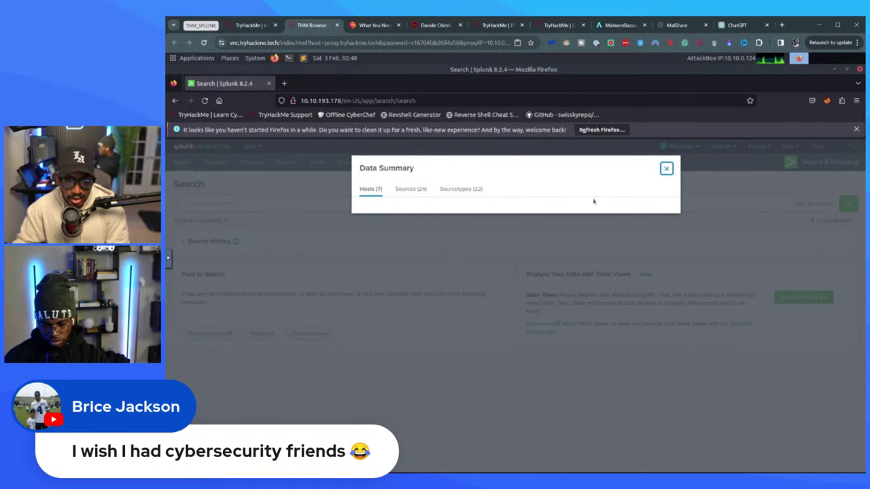
- Reload the Splunk search page and reopen the Data Summary
left_click(667, 169)
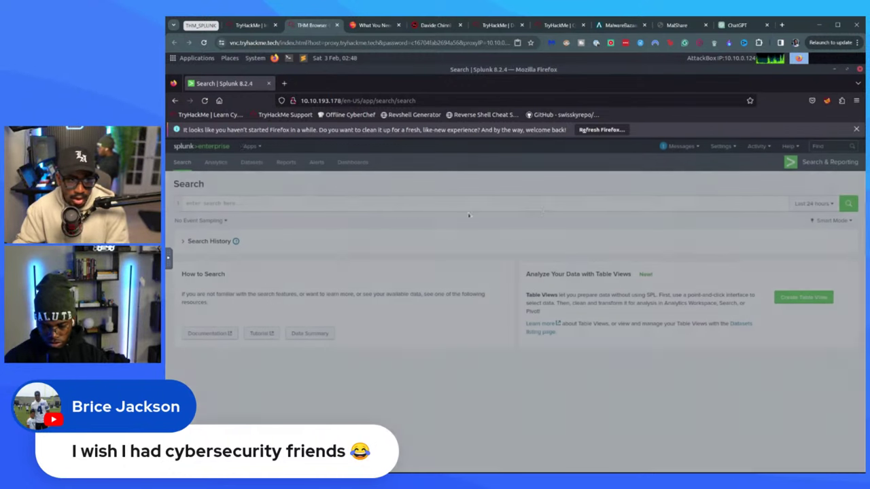
left_click(205, 101)
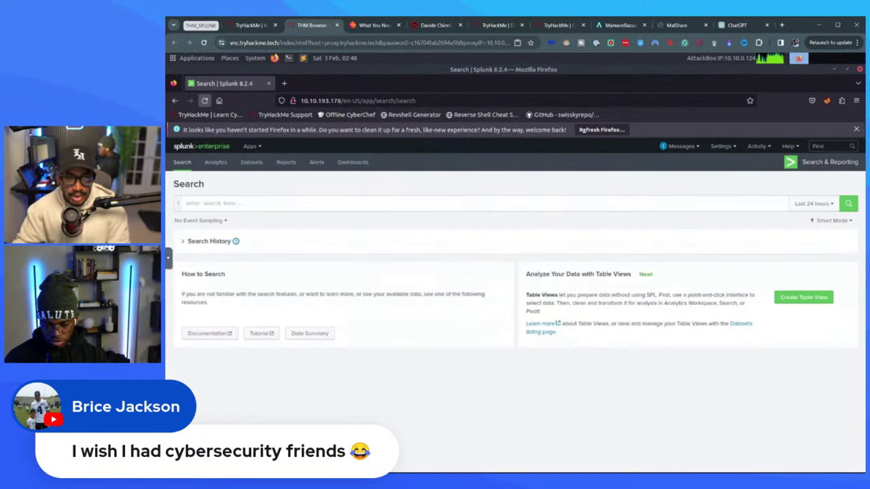
left_click(317, 339)
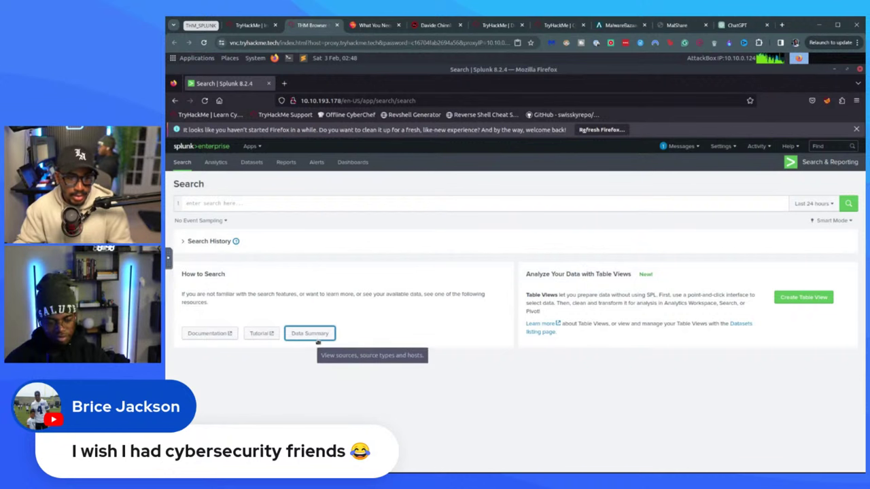
left_click(318, 341)
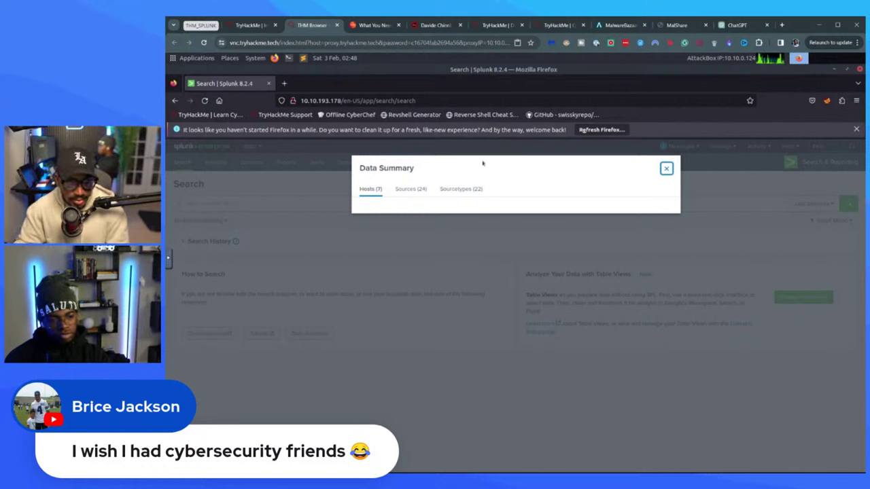
- Review the Data Summary's 24 sources, 7 hosts and 22 sourcetypes
left_click(405, 190)
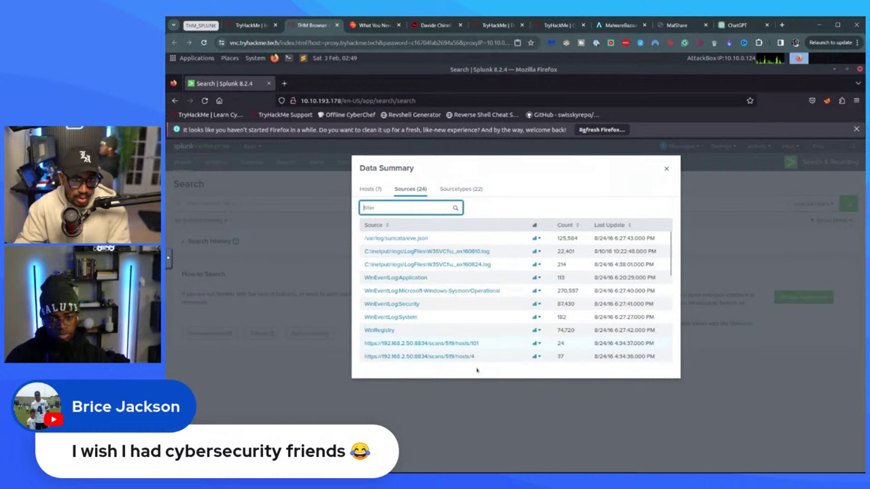
left_click(370, 189)
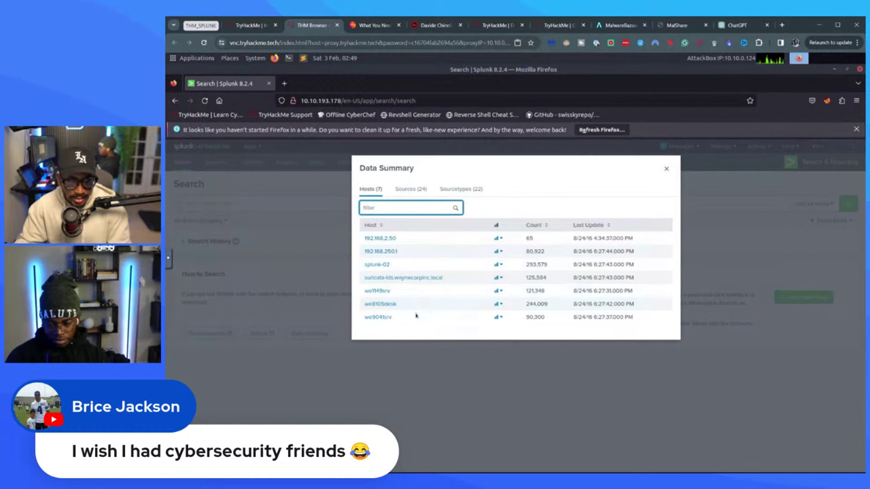
left_click(459, 189)
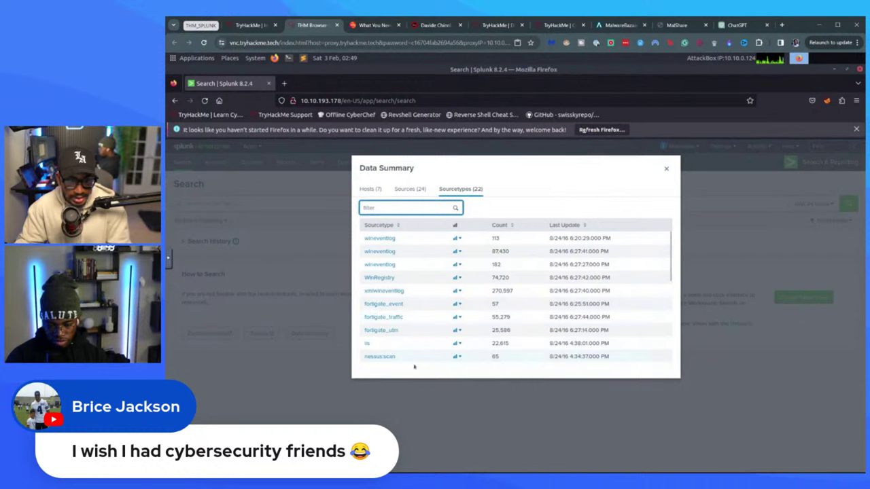
left_click(412, 191)
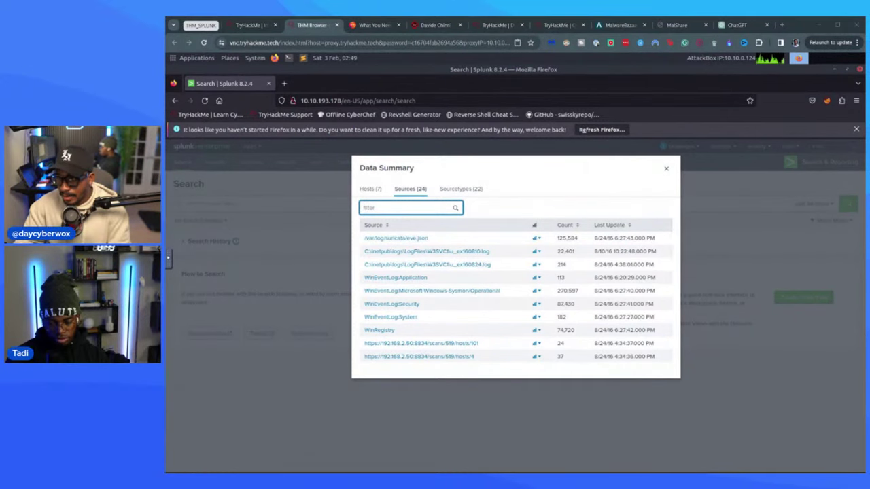
left_click(251, 26)
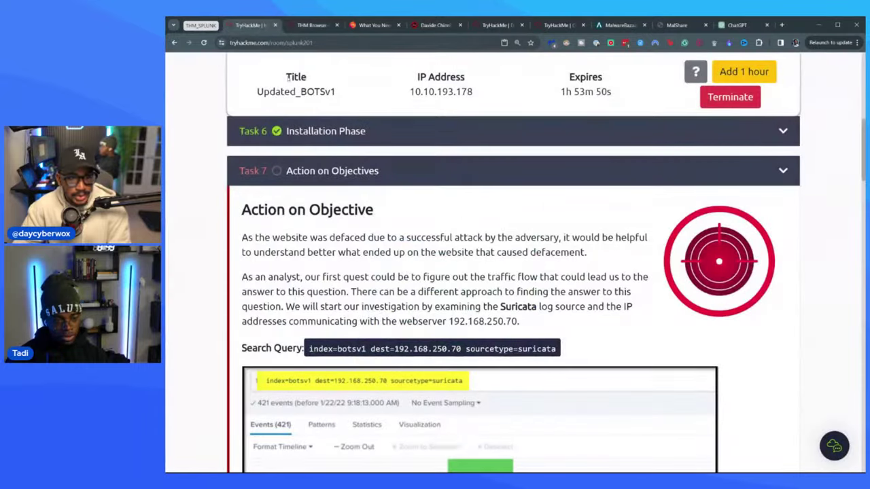
- Copy Task 7's Suricata search query from the TryHackMe room and return to Splunk
scroll(344, 191, "up", 1)
scroll(344, 190, "down", 1)
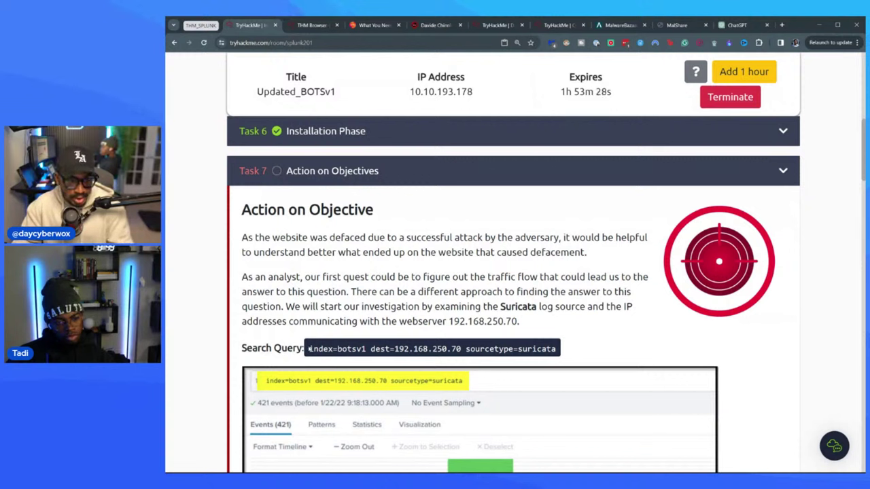
left_click_drag(309, 349, 541, 358)
key("ctrl+c")
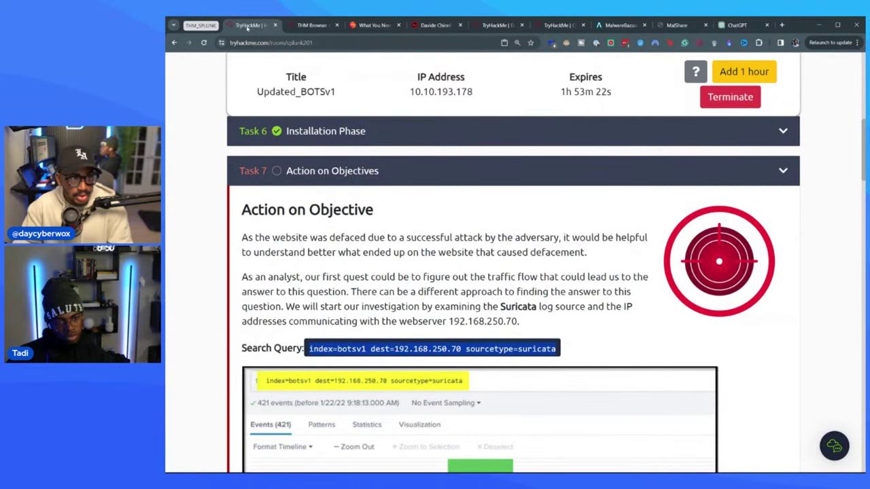
left_click(282, 70)
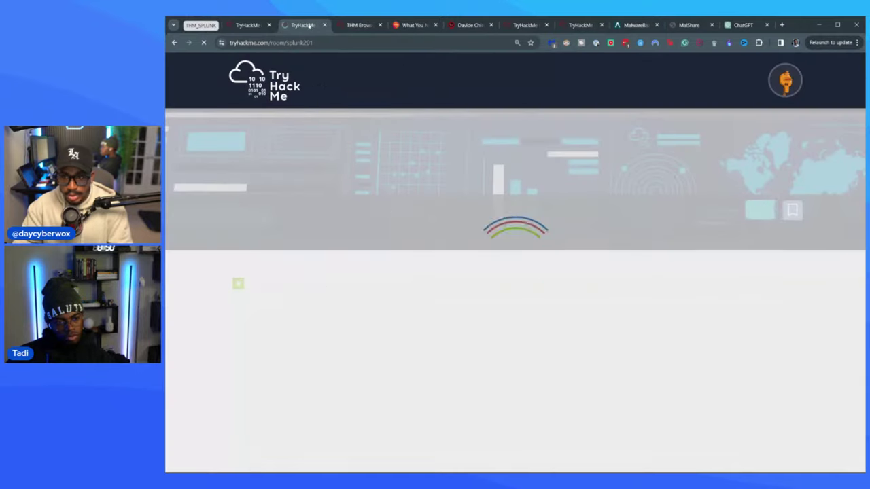
left_click(324, 25)
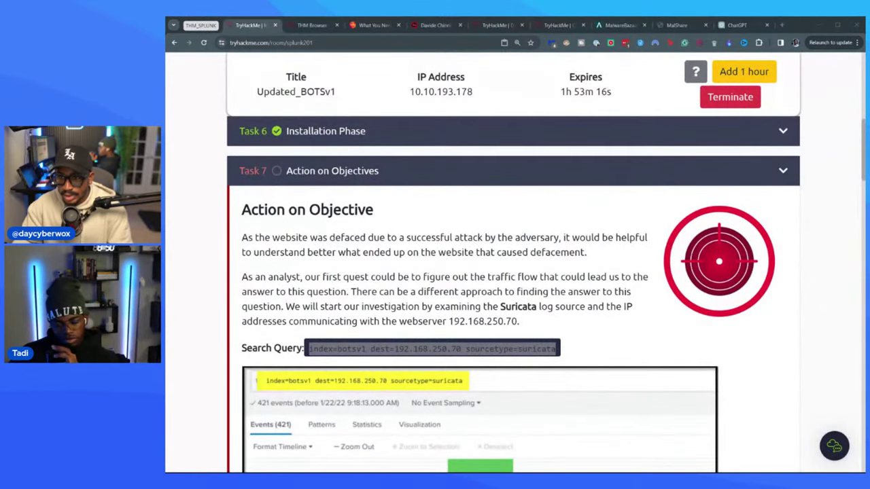
left_click(315, 26)
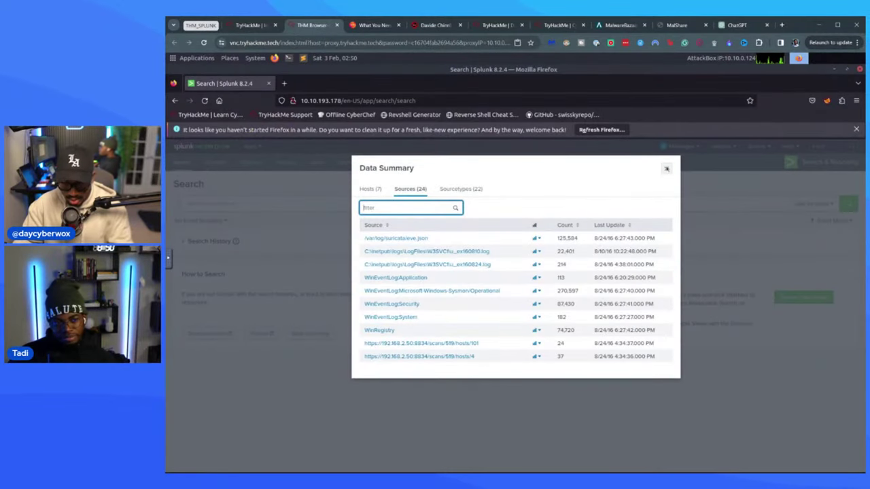
- Paste the Suricata query dest=192.168.250.70 and run it over All time, getting 421 events
left_click(667, 169)
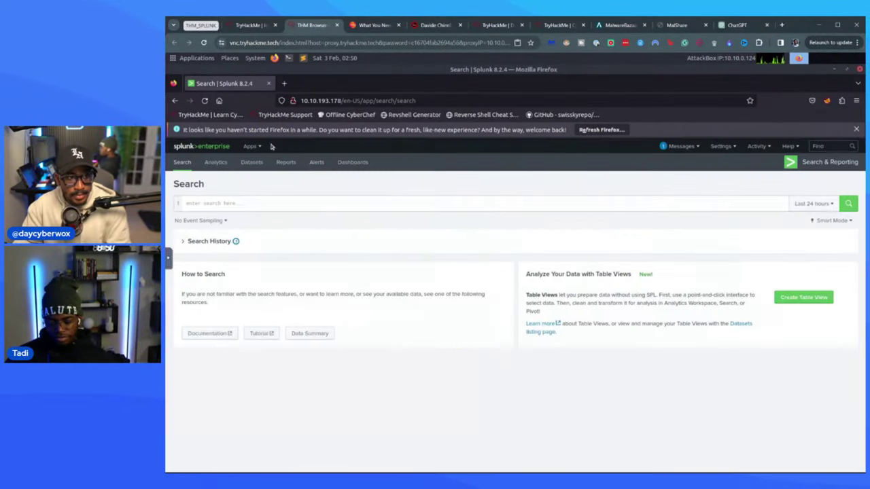
left_click(222, 204)
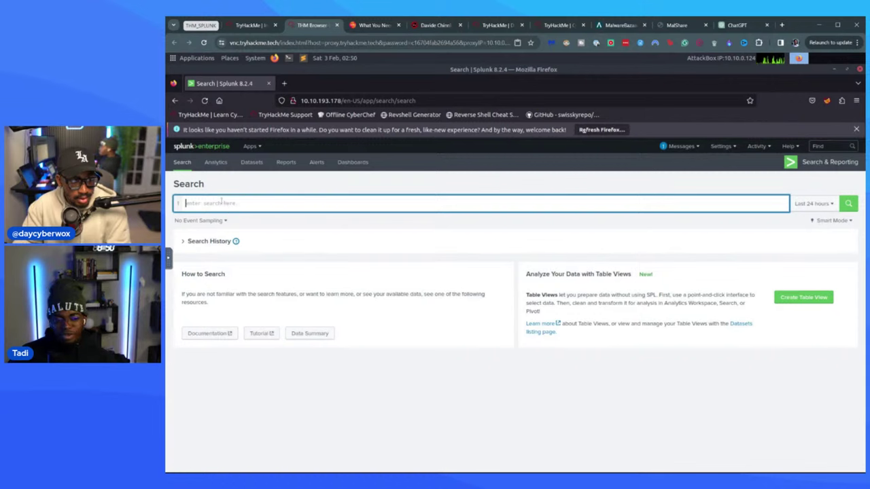
key("Escape")
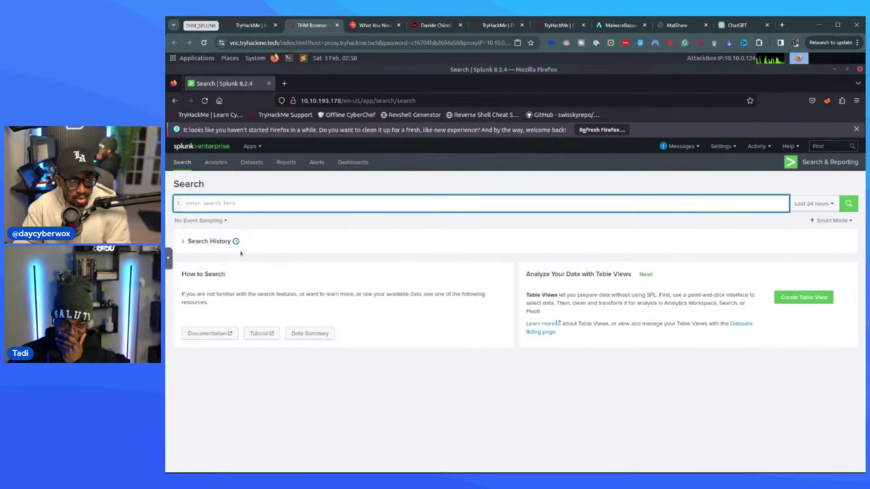
key("ctrl+v")
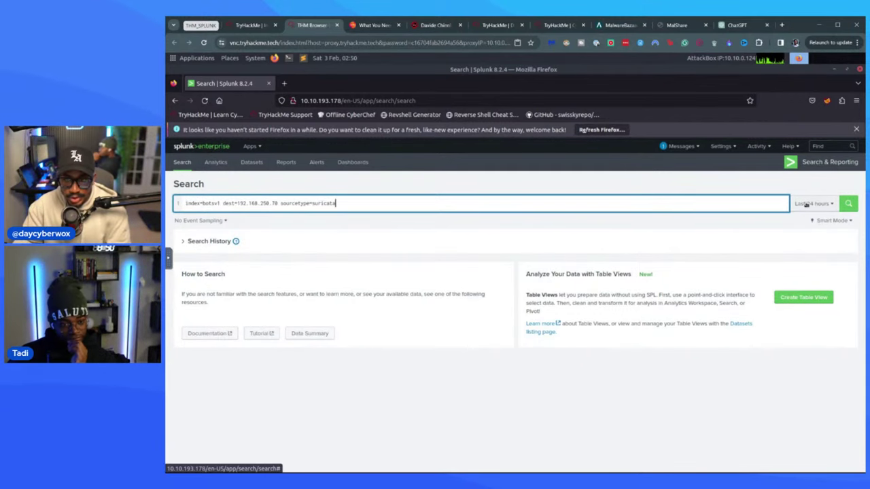
left_click(812, 203)
left_click(788, 249)
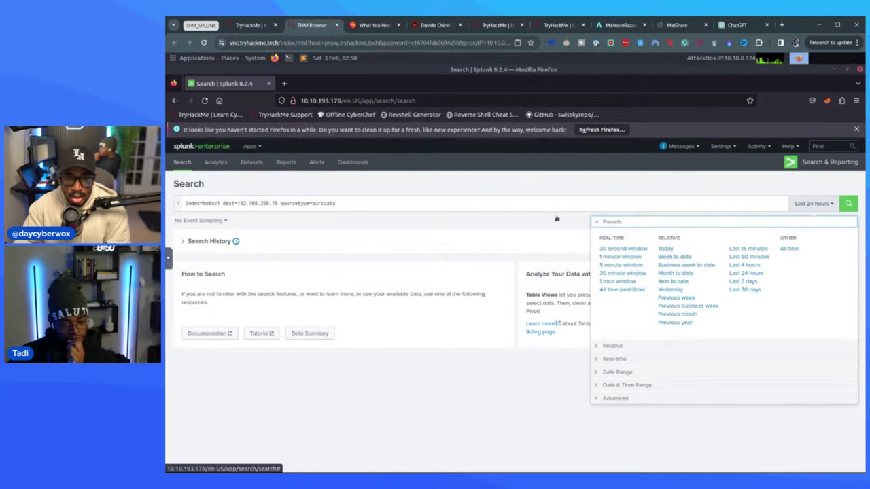
left_click(441, 207)
key("Return")
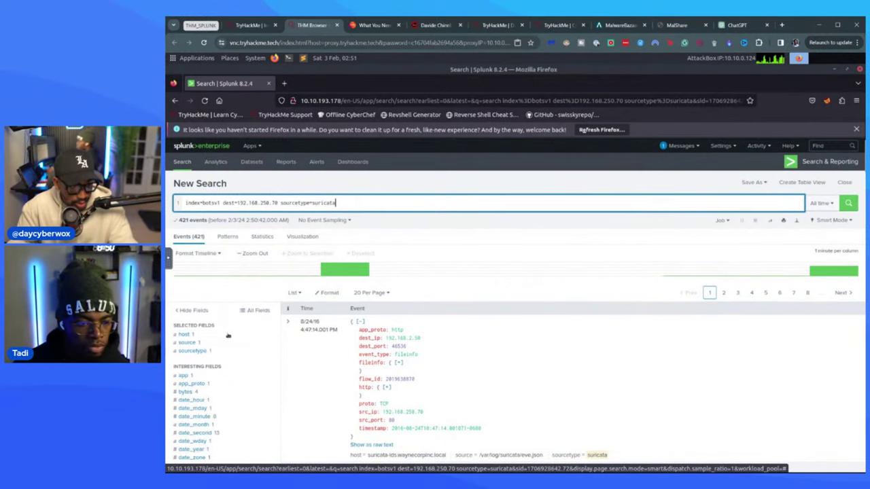
- Make src a selected field, showing 192.168.2.50 (211 events) and 192.168.250.70 (210)
scroll(214, 340, "down", 3)
scroll(211, 380, "down", 2)
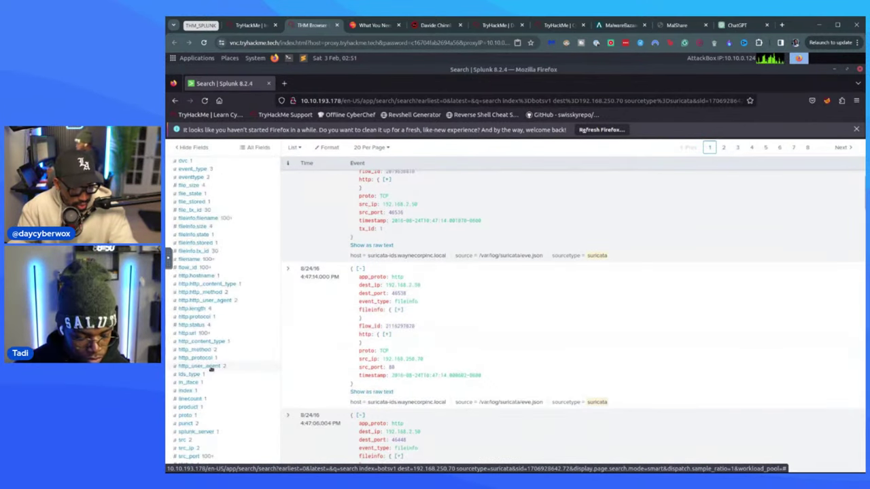
scroll(207, 408, "down", 3)
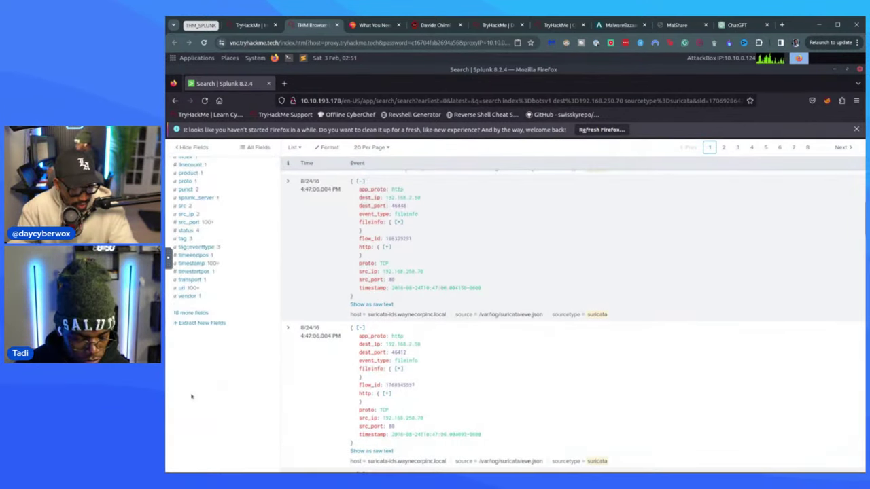
left_click(183, 206)
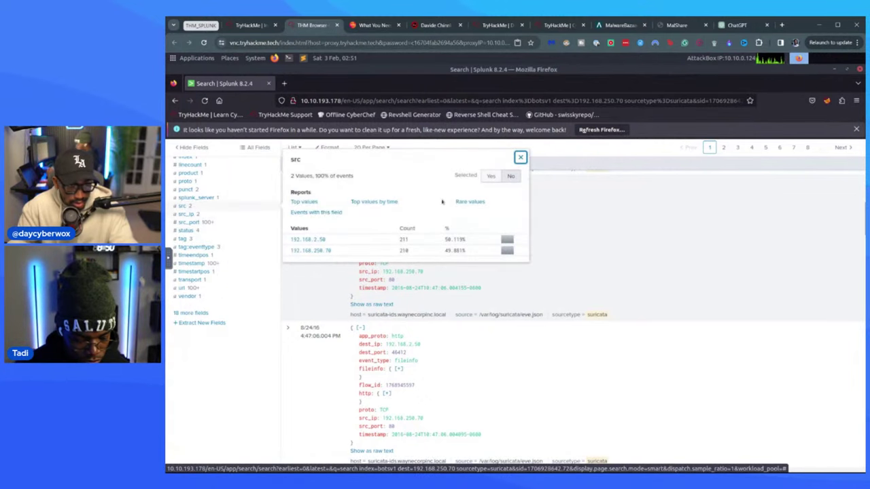
left_click(488, 176)
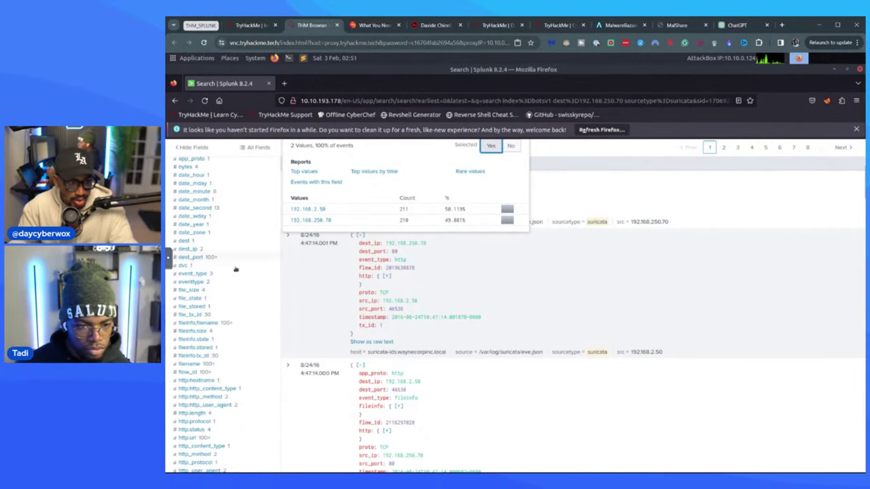
scroll(408, 265, "up", 5)
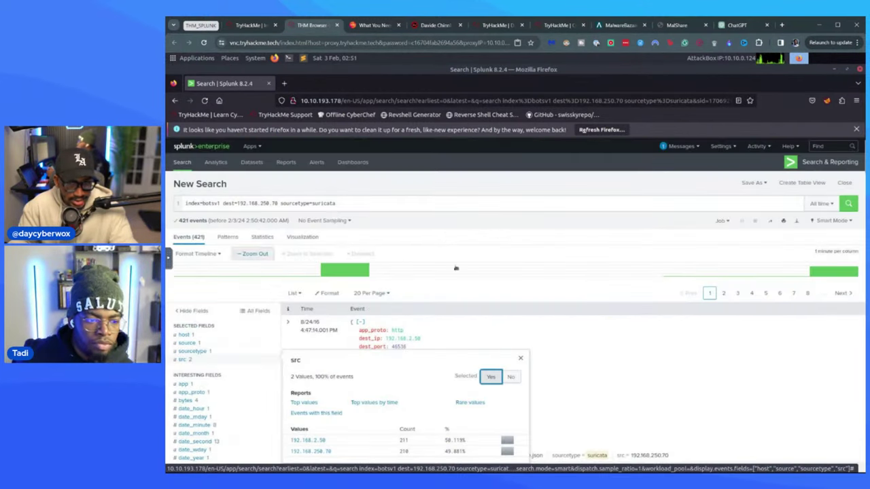
scroll(227, 157, "down", 1)
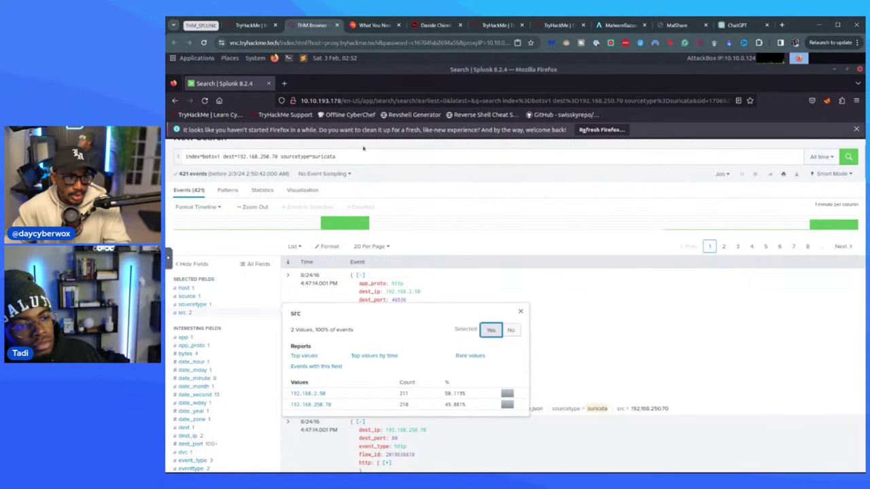
- Change dest to src so the query filters src=192.168.250.70, rerun it for 12,601 events
left_click(225, 157)
double_click(224, 156)
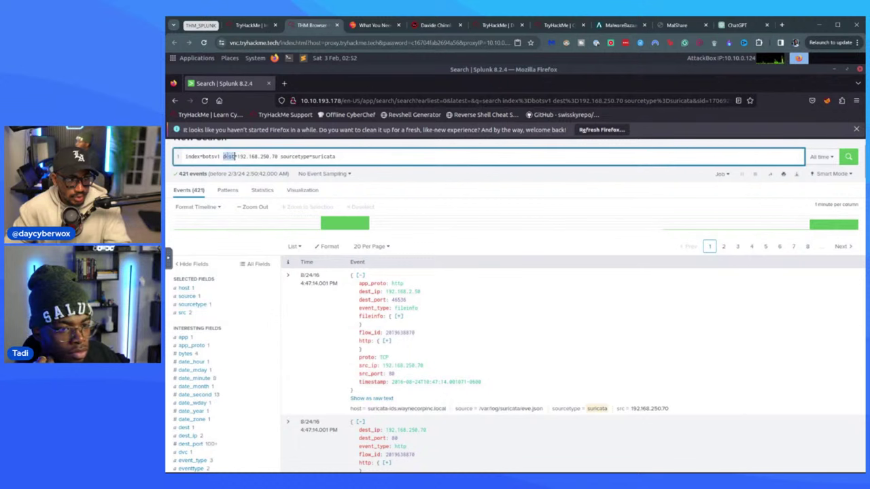
type("src")
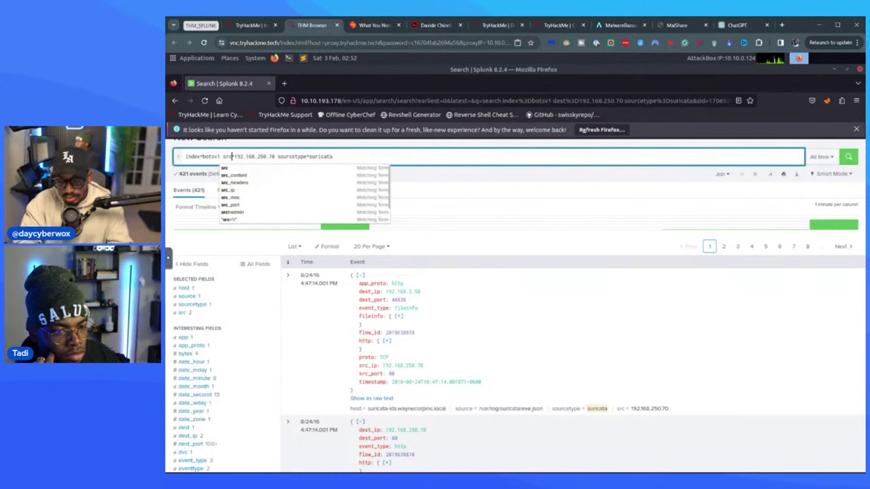
key("Return")
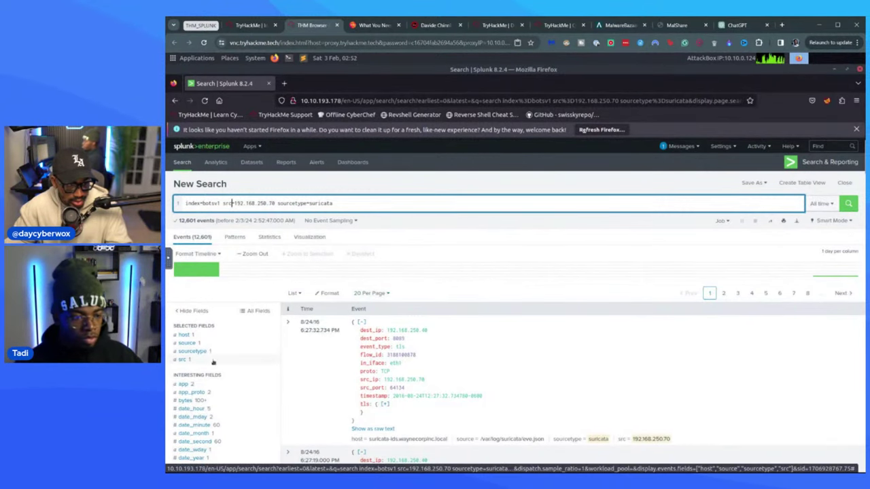
scroll(218, 367, "down", 5)
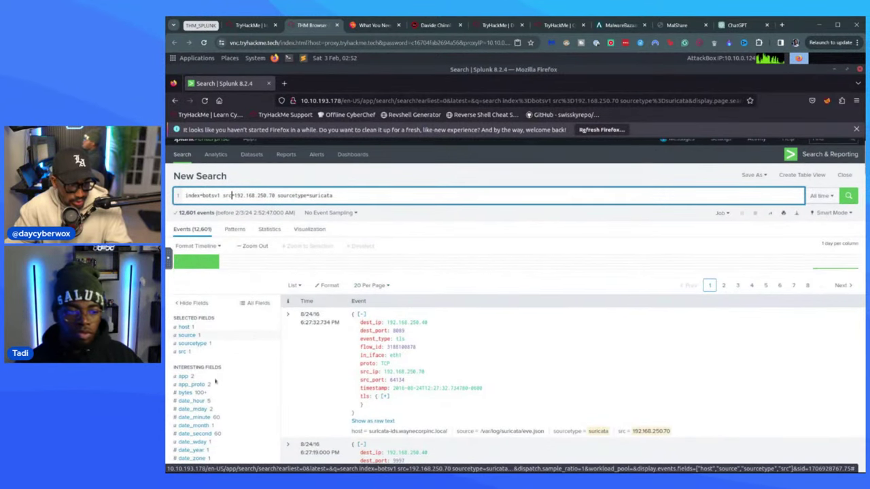
scroll(213, 383, "down", 5)
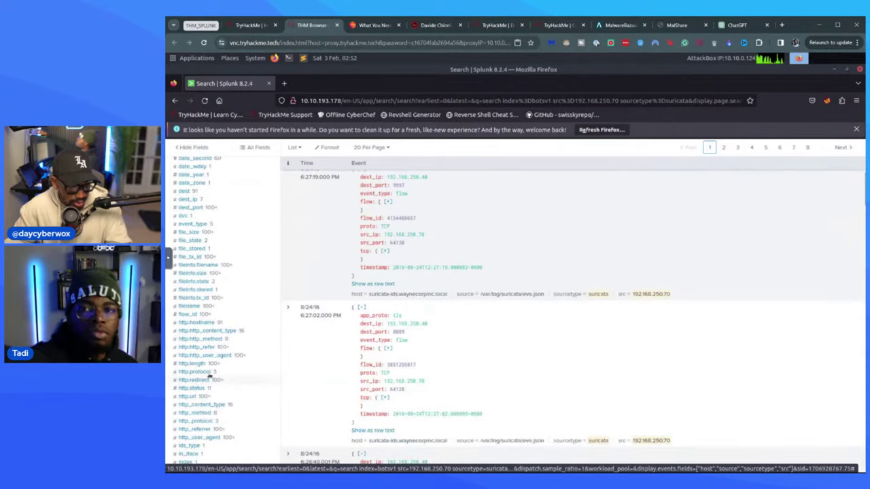
scroll(210, 286, "up", 4)
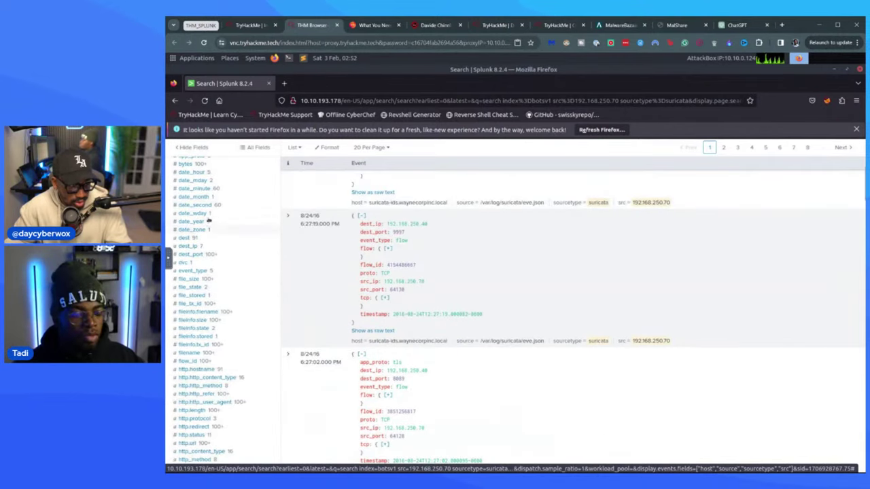
- Add dest as a selected field and select its print(md5(acunetix_wvs_security_test)) payload value
left_click(204, 238)
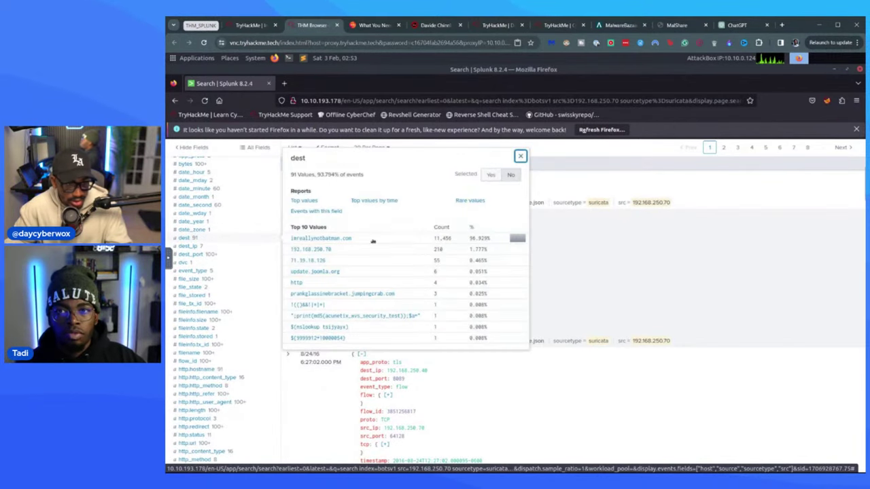
left_click(491, 174)
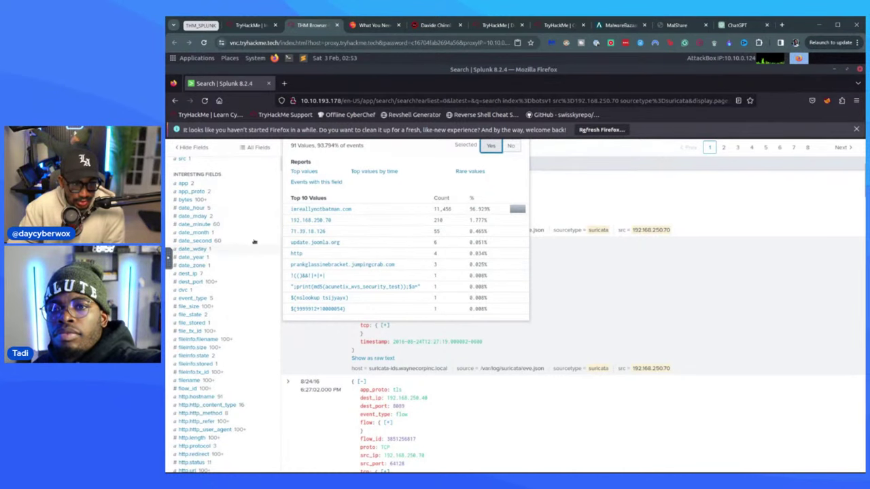
scroll(284, 240, "up", 1)
scroll(284, 239, "up", 5)
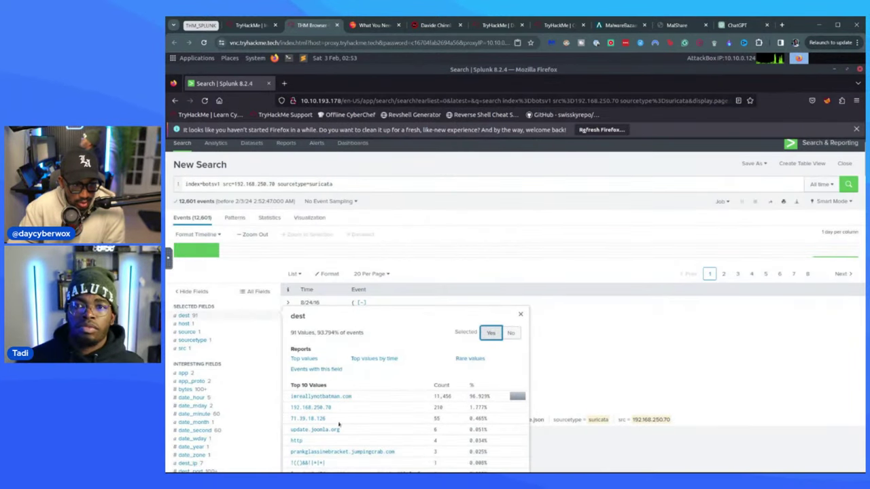
scroll(336, 419, "down", 3)
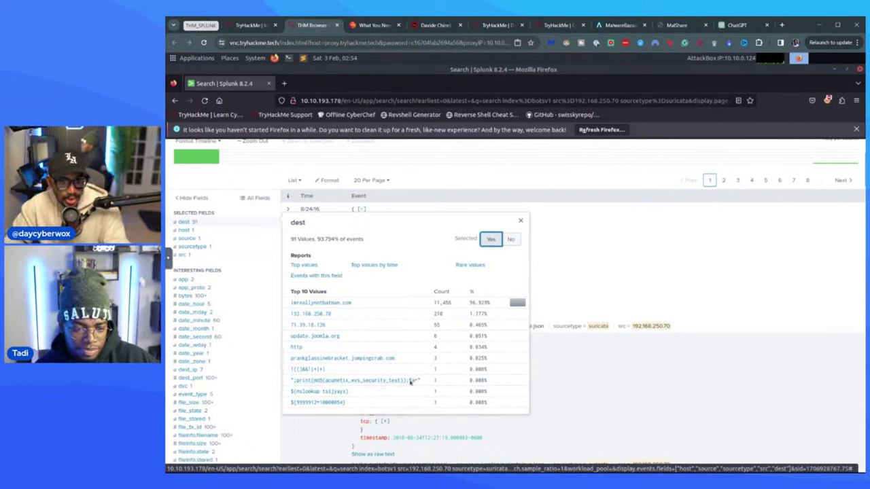
left_click_drag(374, 386, 293, 385)
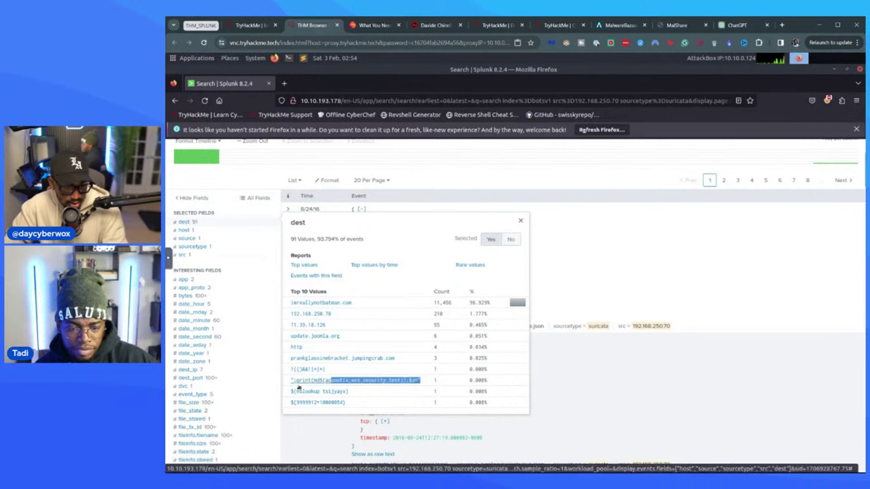
triple_click(294, 384)
key("ctrl+c")
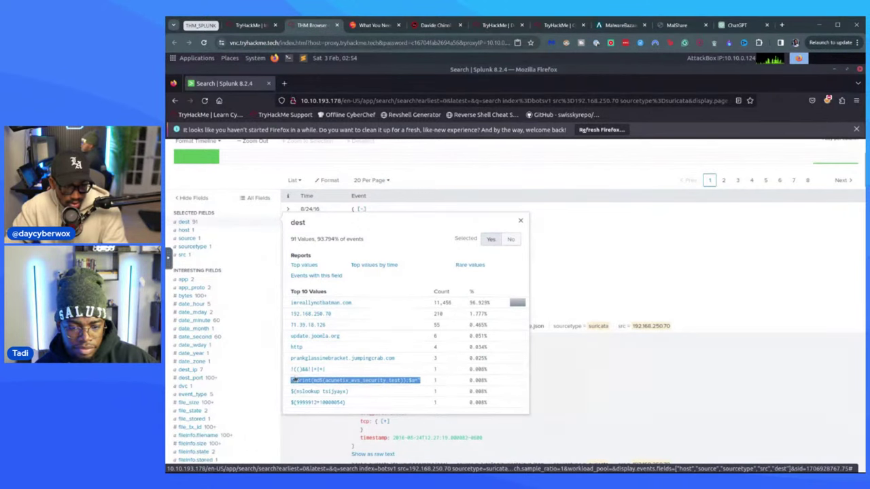
- Ask ChatGPT what this payload getting outbound traffic from my internal server is, pasting the payload
left_click(738, 26)
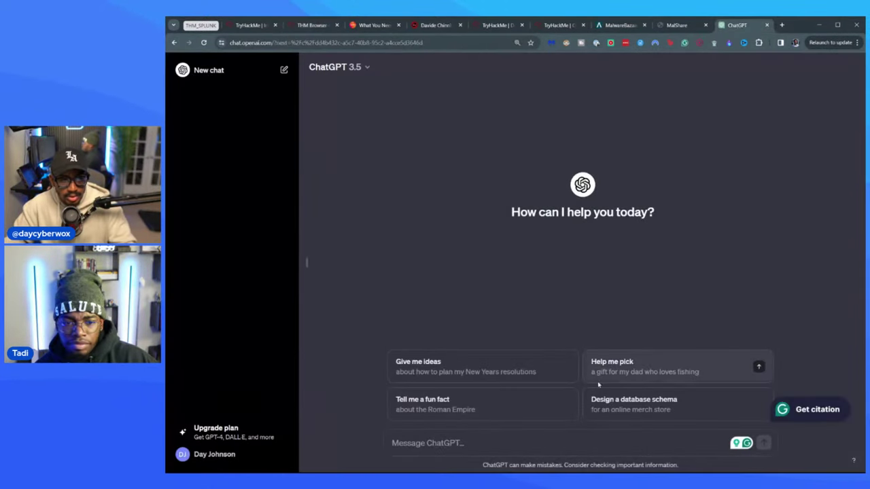
type("wghdt")
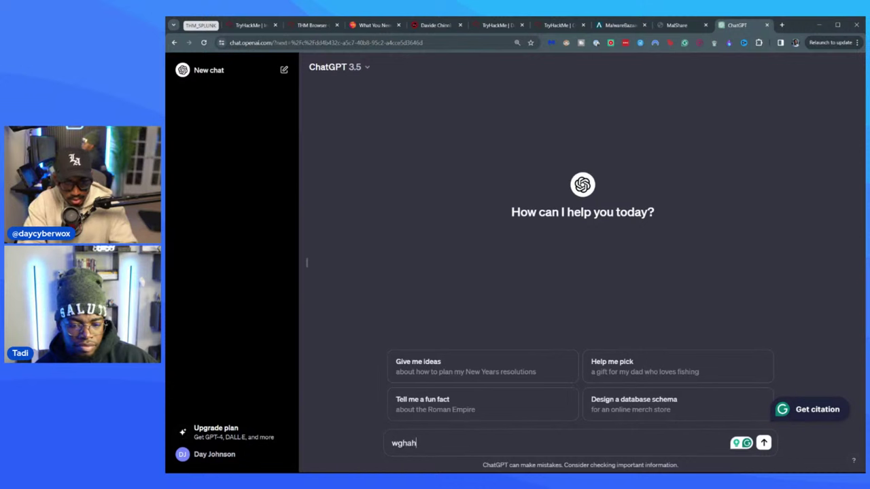
key("BackSpace")
key("BackSpace")
type("hat is this pal")
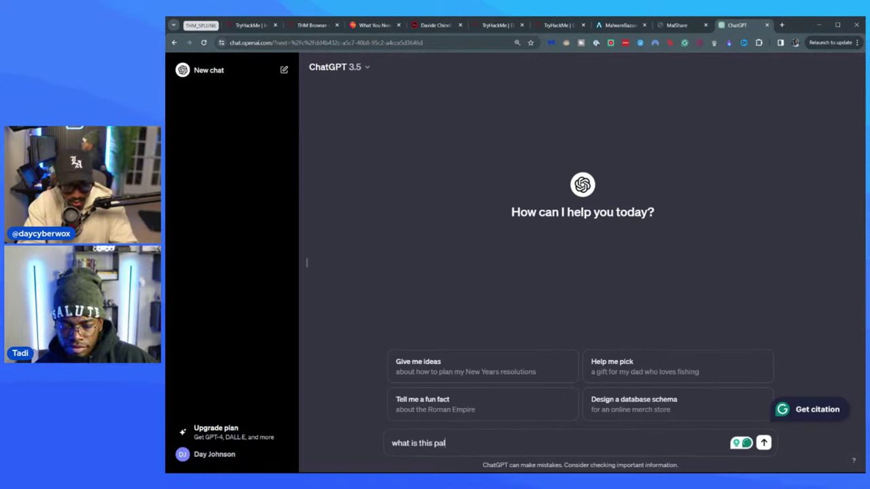
key("BackSpace")
type("yl")
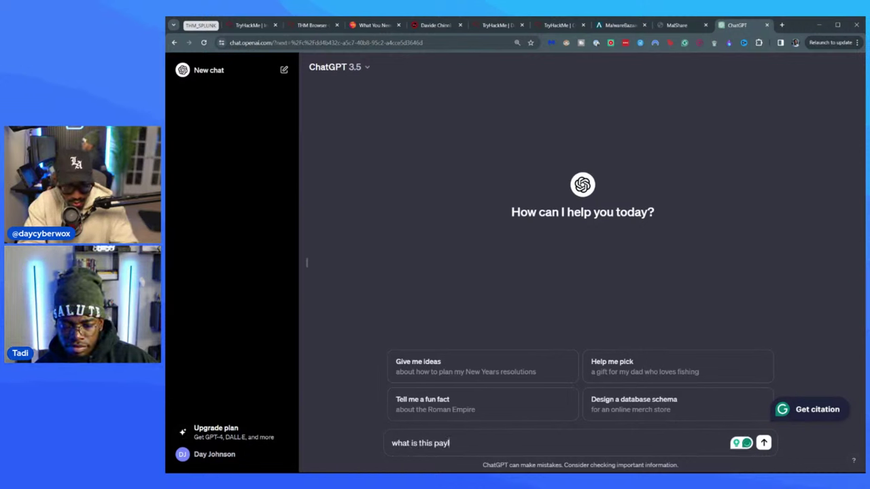
type("oad getti")
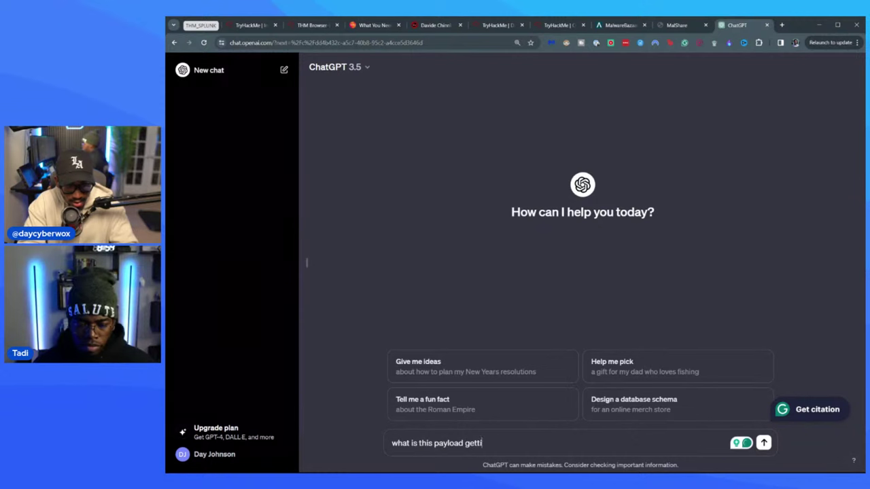
type("ng outbo")
key("BackSpace")
type("bo")
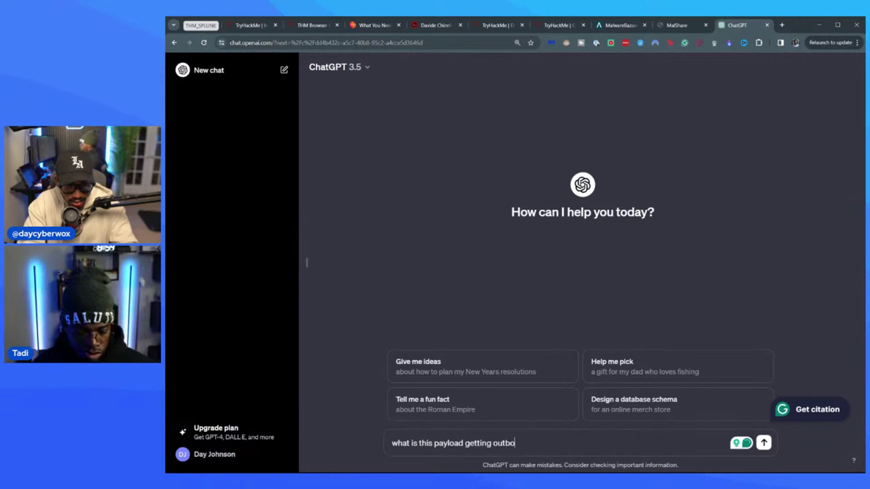
type("und traffi")
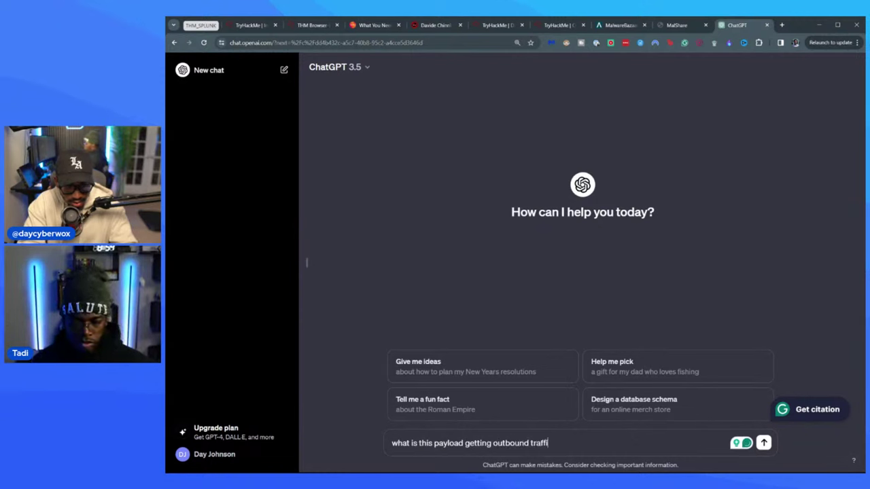
type("c from ")
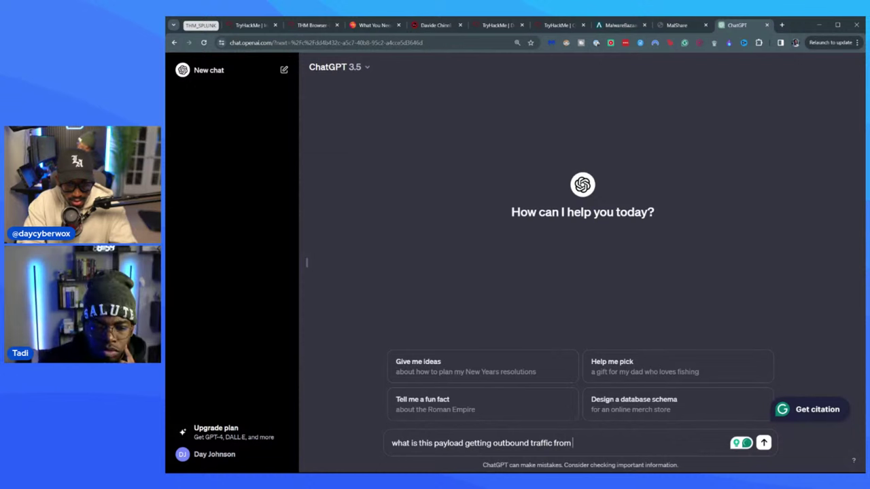
type("my internal server")
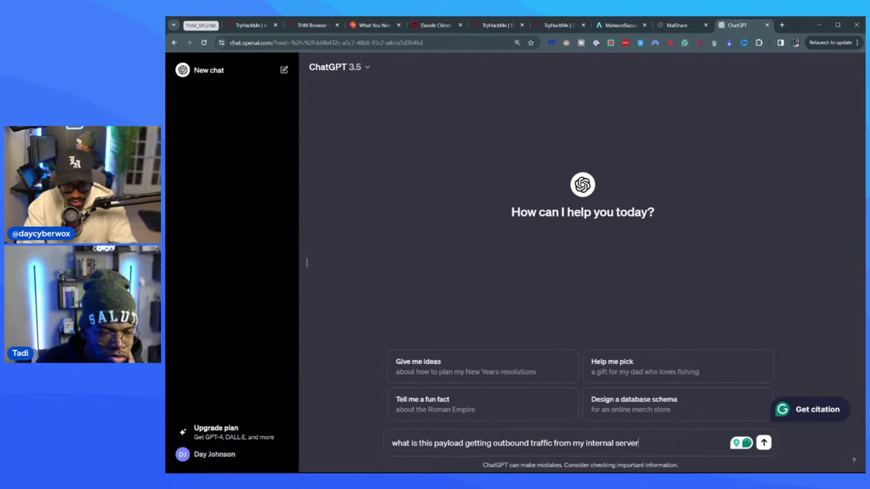
type(":")
key("shift+Return")
key("ctrl+v")
key("Return")
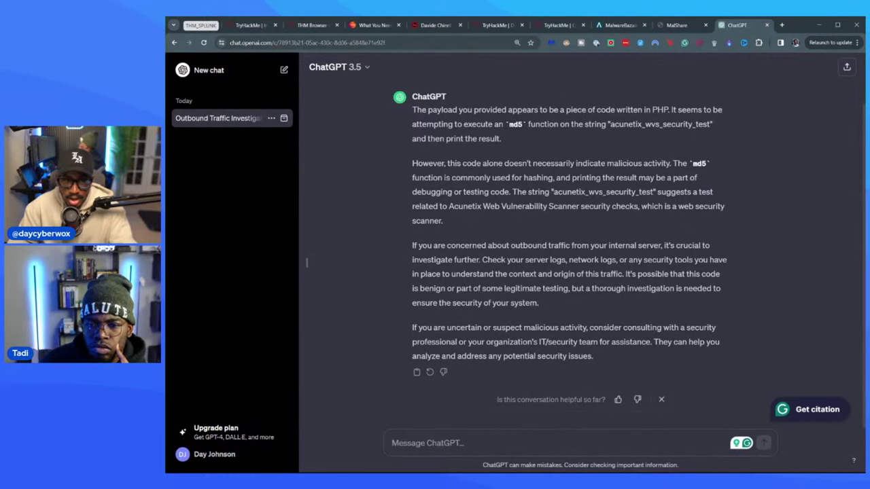
- Read ChatGPT's explanation of the acunetix web scanner test payload, then return to Splunk
scroll(536, 137, "up", 1)
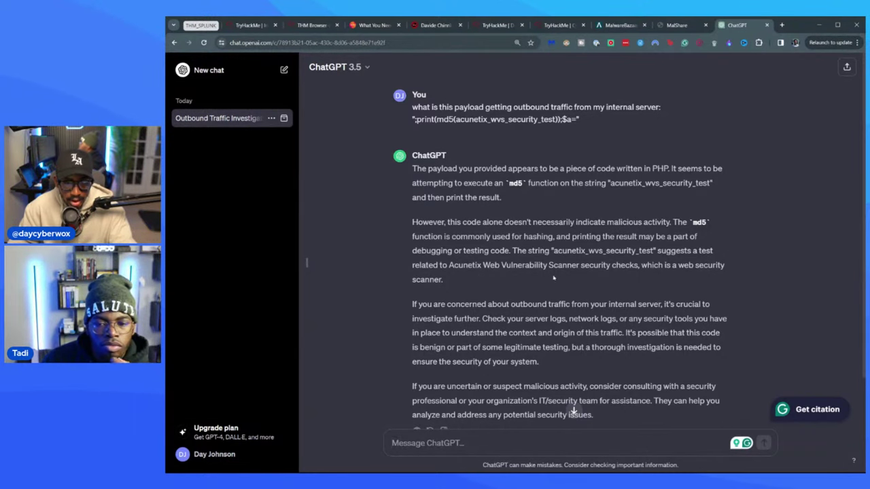
scroll(574, 411, "down", 1)
scroll(573, 411, "up", 1)
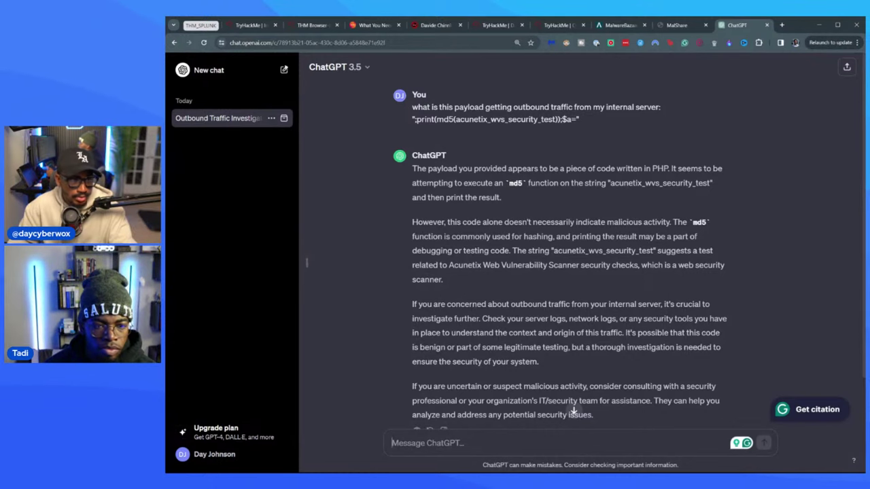
left_click(261, 30)
left_click(312, 26)
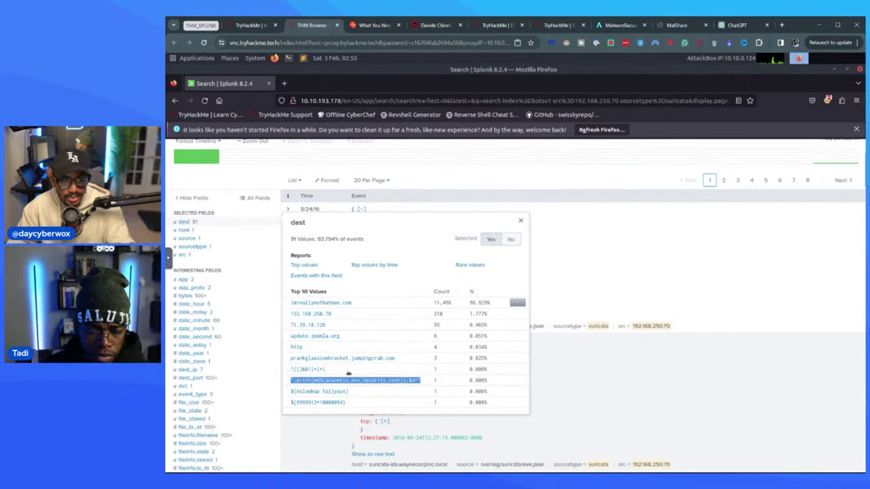
left_click_drag(348, 374, 350, 401)
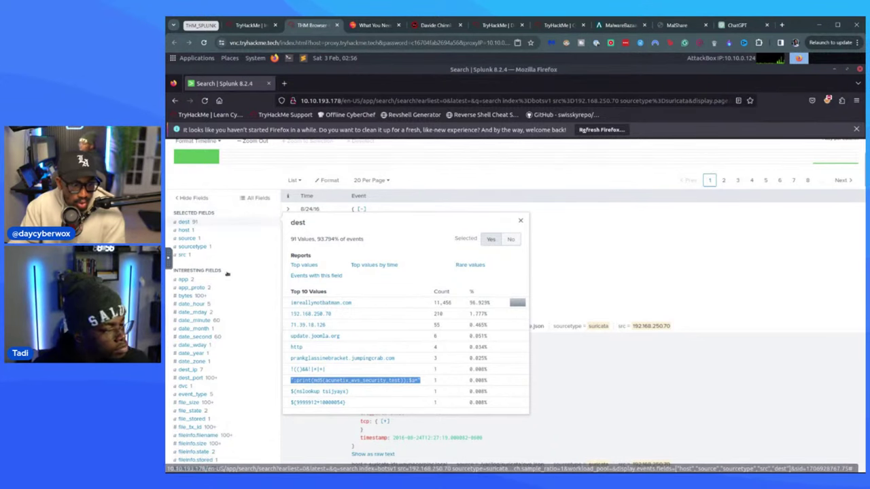
scroll(231, 275, "down", 2)
scroll(211, 331, "down", 1)
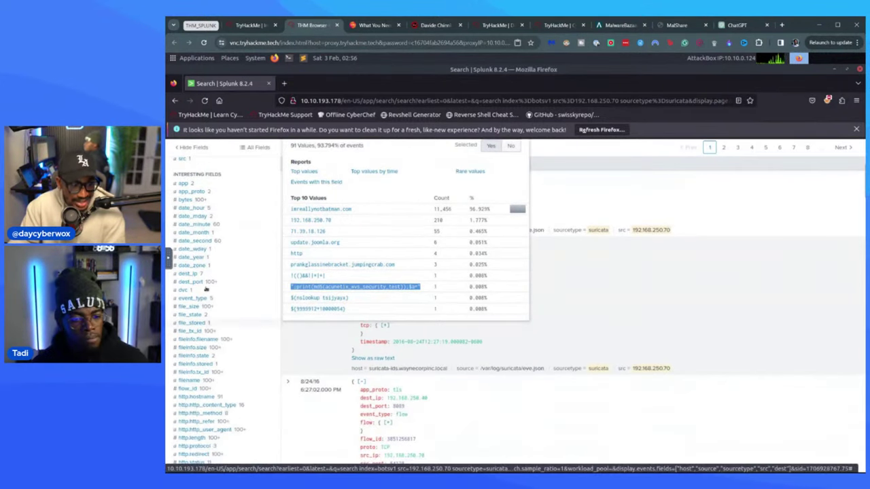
- Inspect dest_ip's seven addresses, led by 40.80.148.42 and 23.22.63.114, and make it selected
left_click(209, 276)
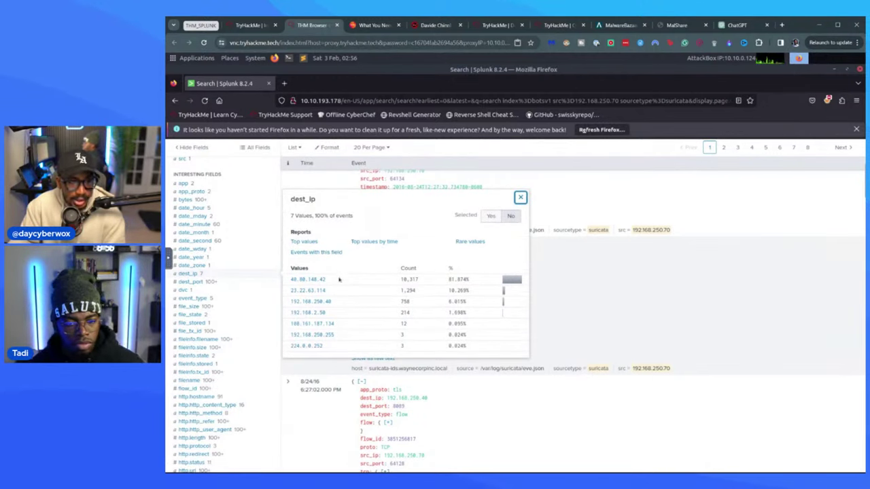
double_click(301, 281)
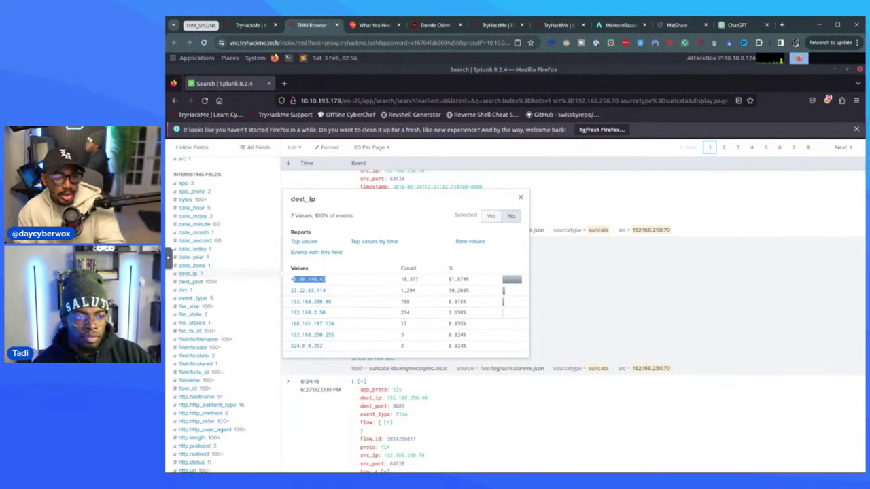
left_click_drag(339, 298, 293, 293)
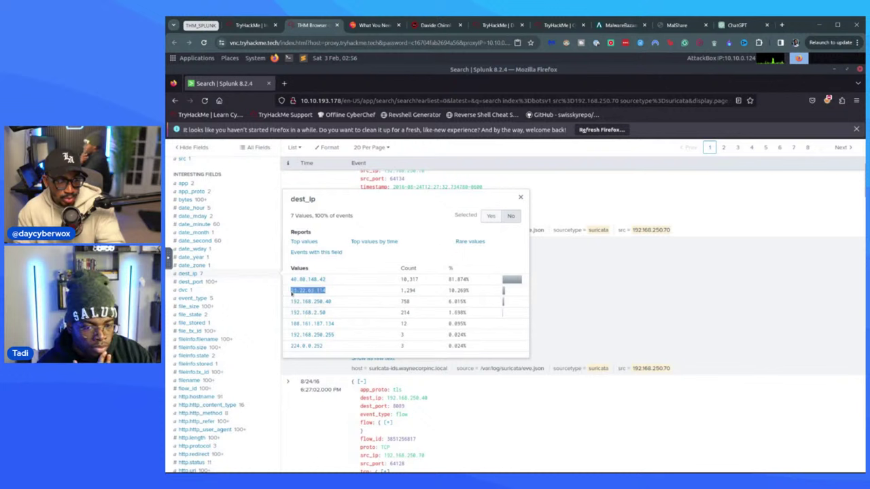
left_click(371, 291)
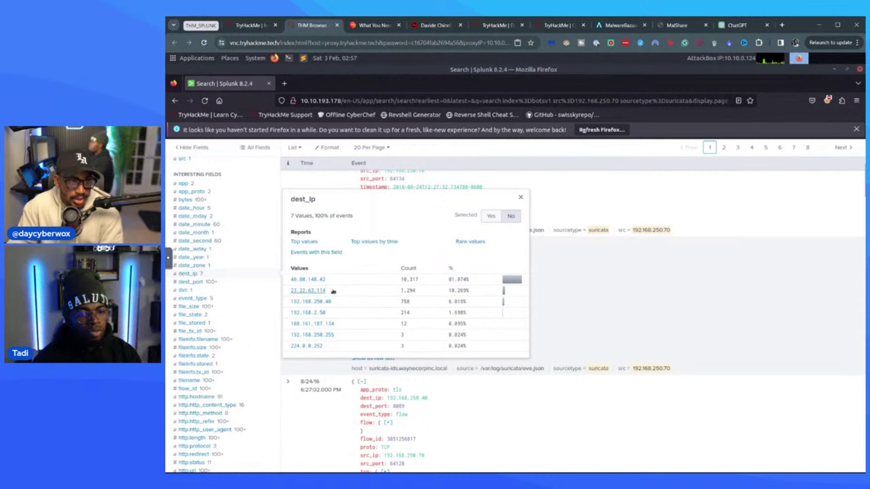
scroll(350, 294, "up", 2)
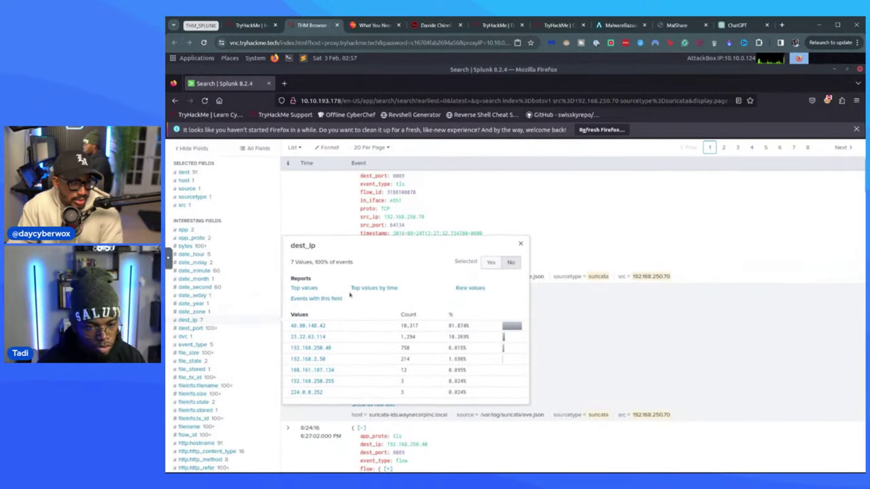
left_click(490, 264)
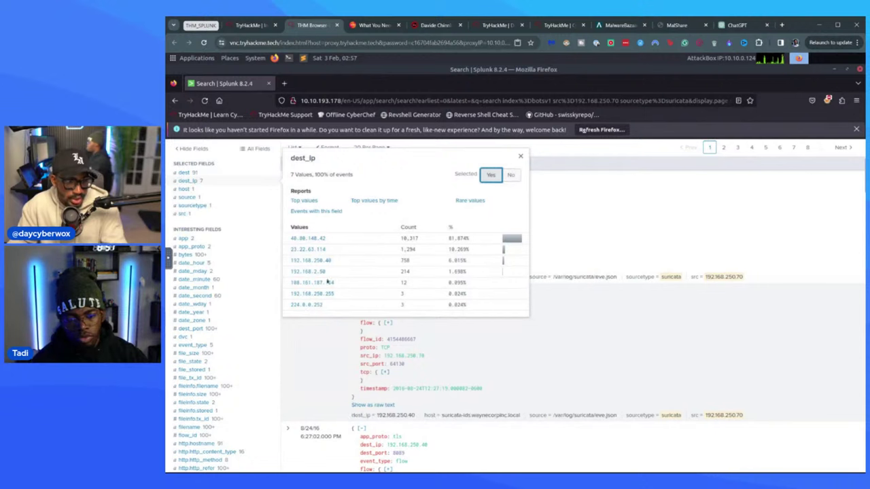
scroll(368, 278, "up", 5)
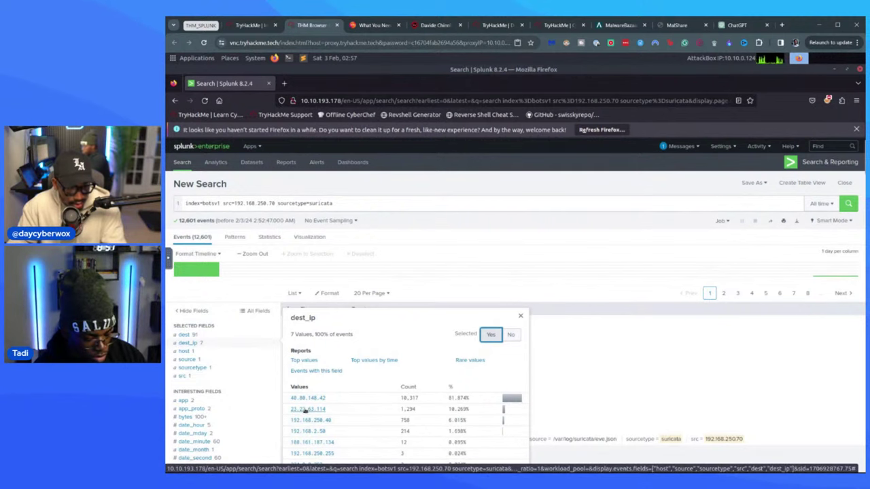
- Filter the search to dest_ip 23.22.63.114, leaving 1,294 Suricata events
left_click(306, 409)
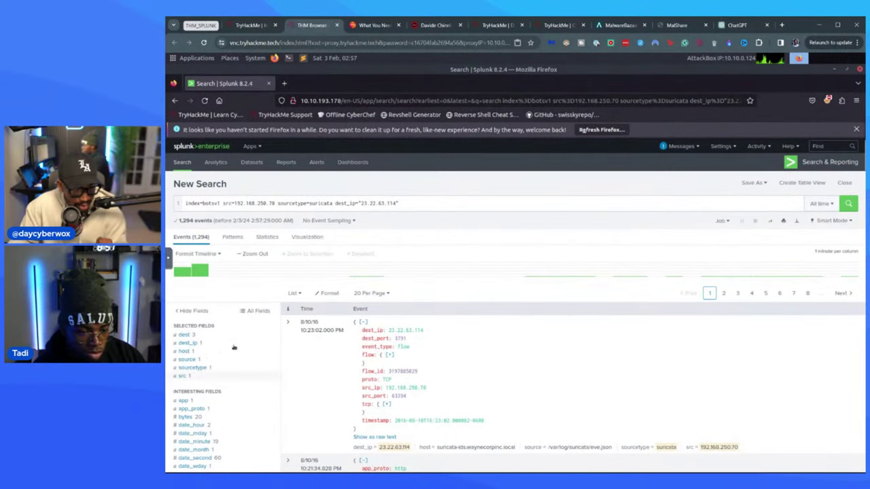
scroll(238, 346, "down", 3)
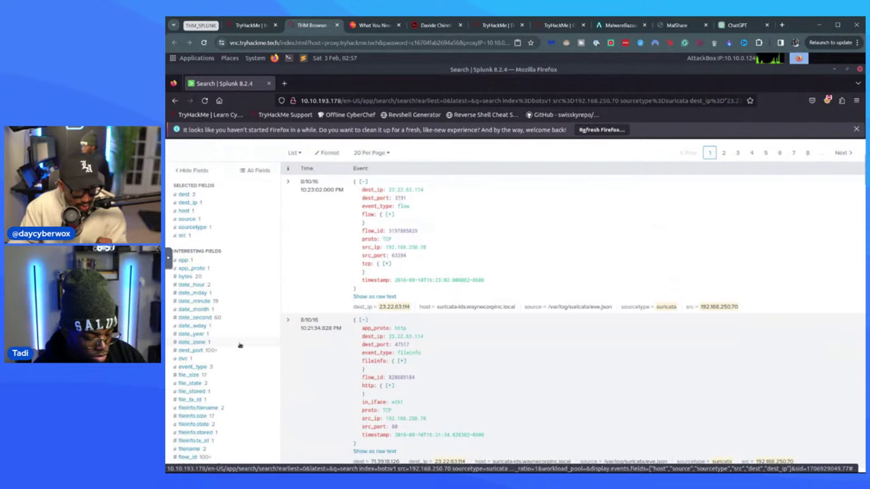
scroll(238, 347, "down", 5)
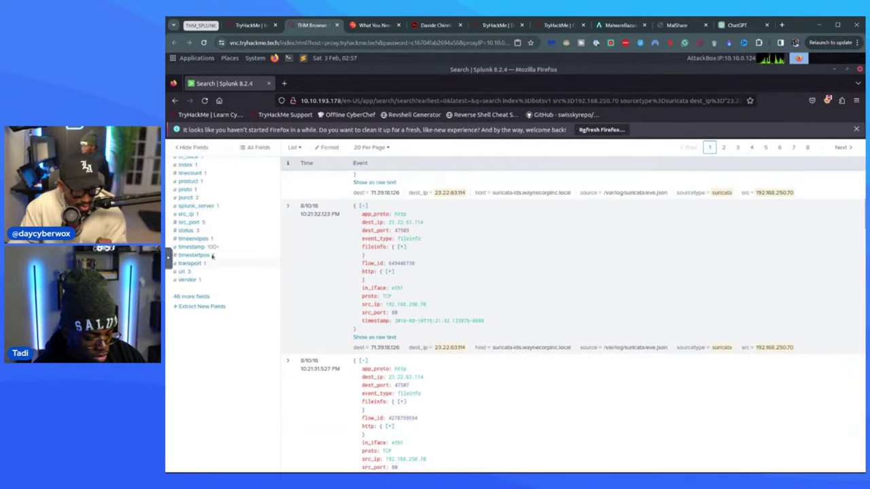
- Make url a selected field, listing three URLs including /poisonivy-is-coming-for-you-batman.jpeg (3)
left_click(196, 272)
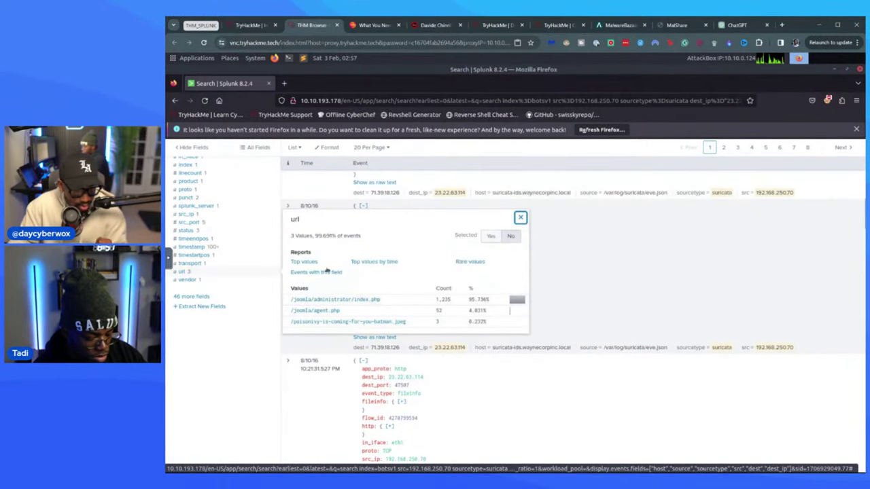
left_click(490, 239)
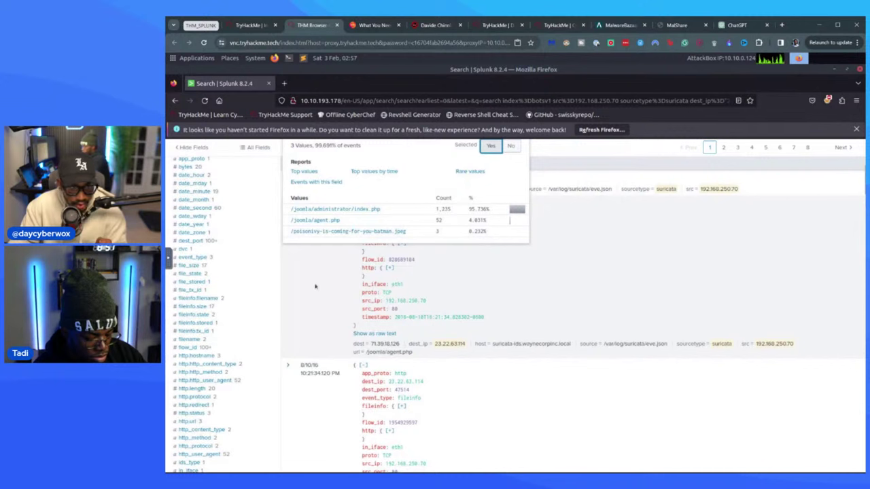
scroll(255, 265, "up", 1)
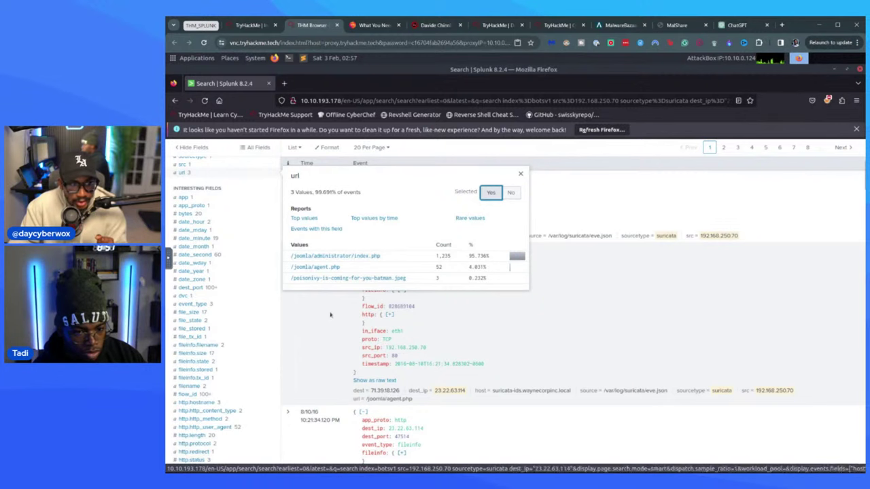
scroll(340, 311, "up", 5)
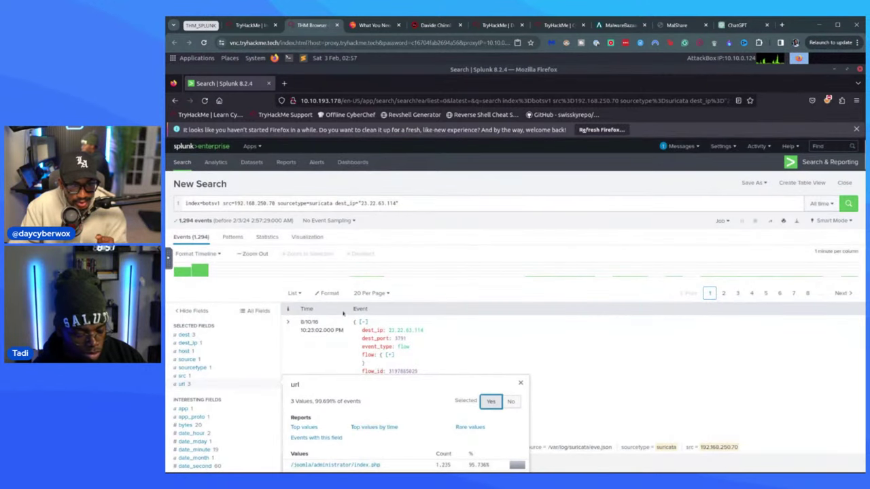
scroll(348, 305, "down", 2)
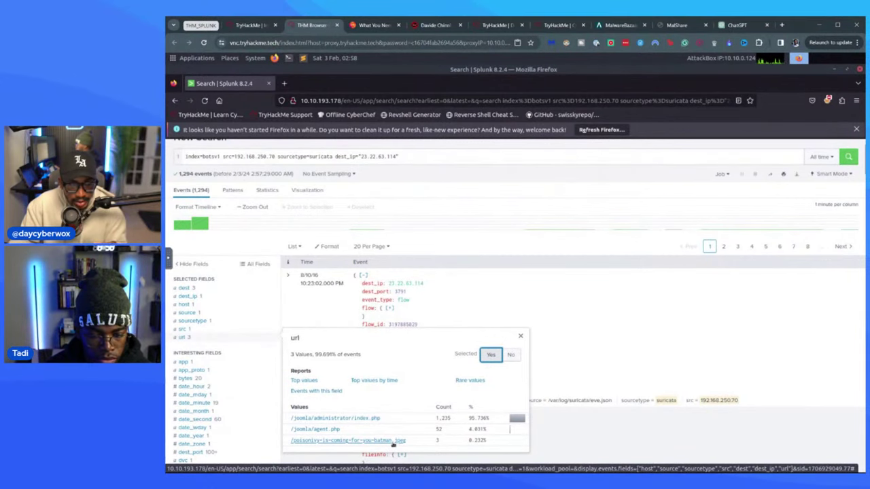
- Review the Incident Handling Scenario task in the TryHackMe room, then go back to Splunk
left_click(251, 25)
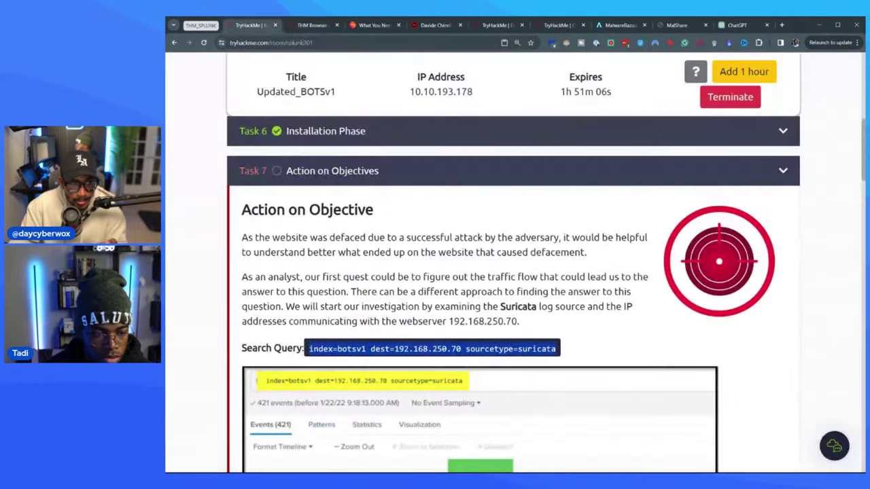
scroll(347, 306, "down", 3)
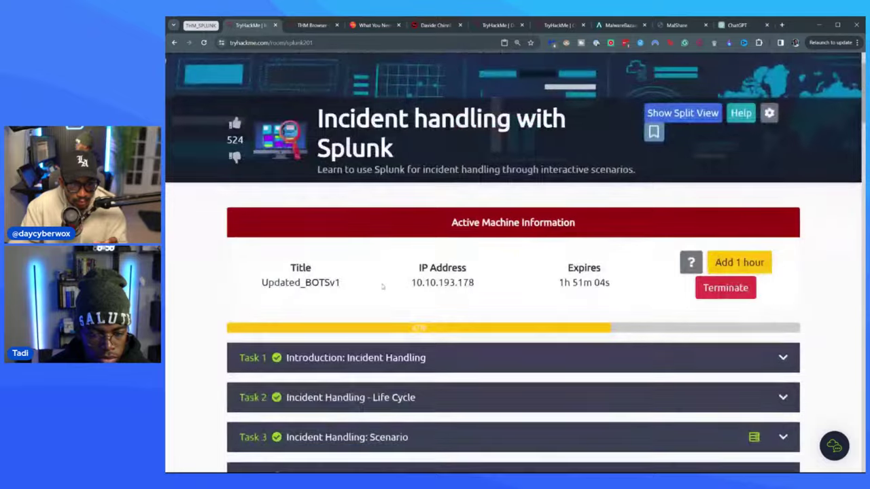
left_click(364, 341)
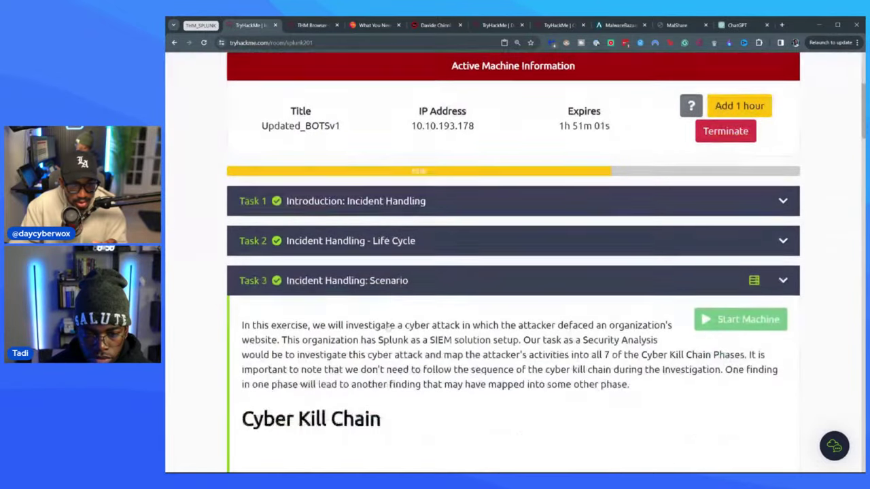
scroll(374, 319, "down", 10)
scroll(382, 307, "up", 3)
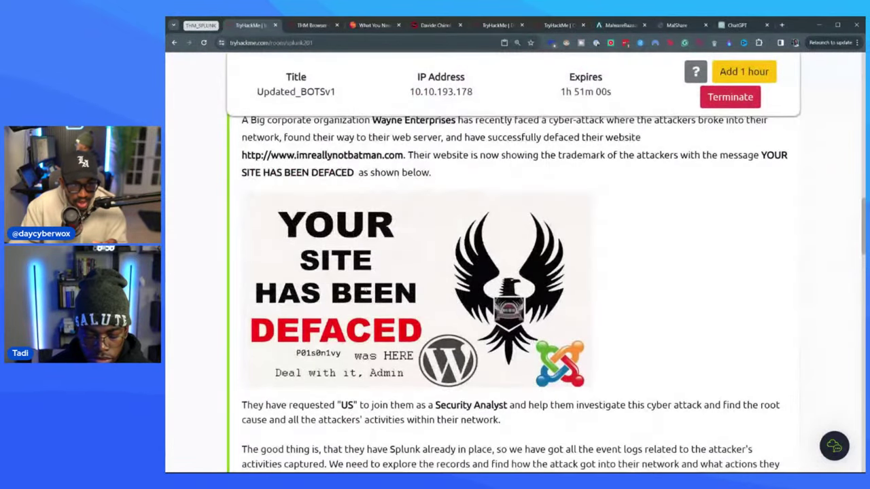
left_click(311, 25)
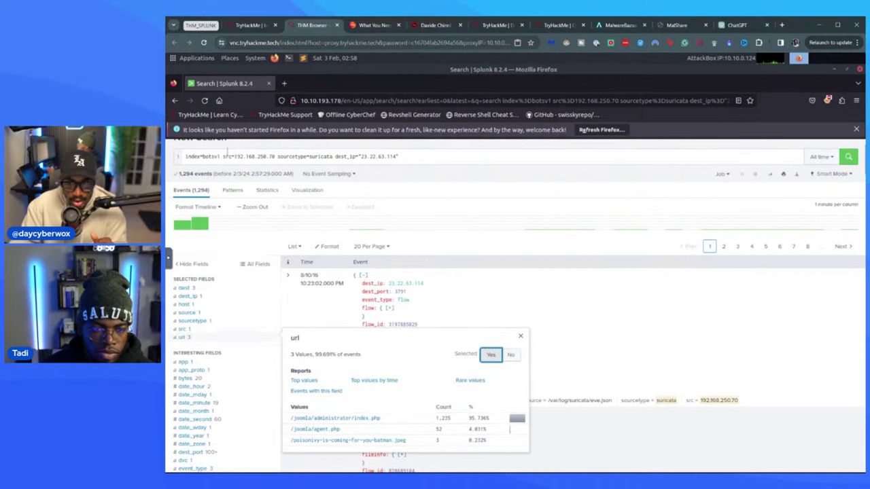
- Add the batman jpeg url filter and change src=192.168.250.70 to dest_ip=192.168.250.70
left_click(325, 441)
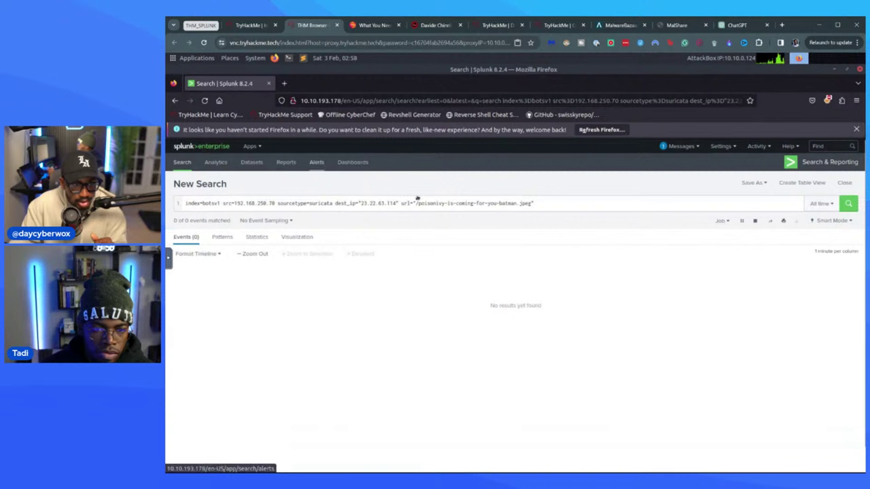
left_click(401, 202)
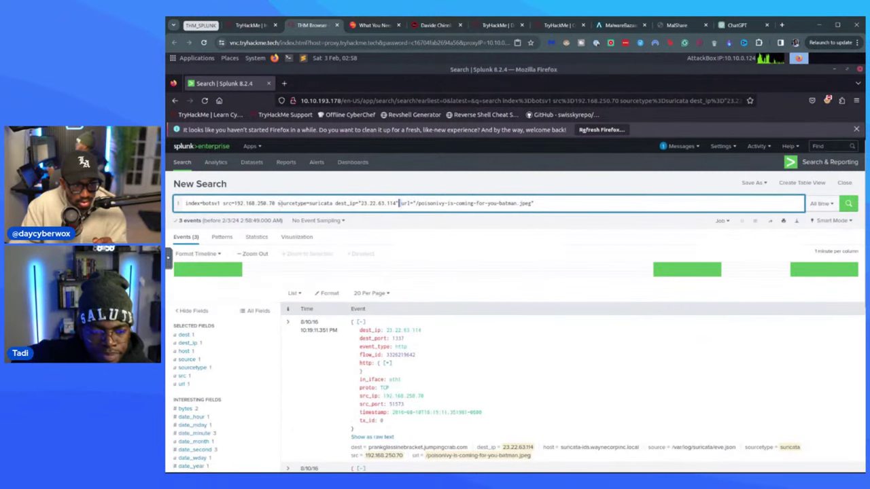
left_click(271, 203)
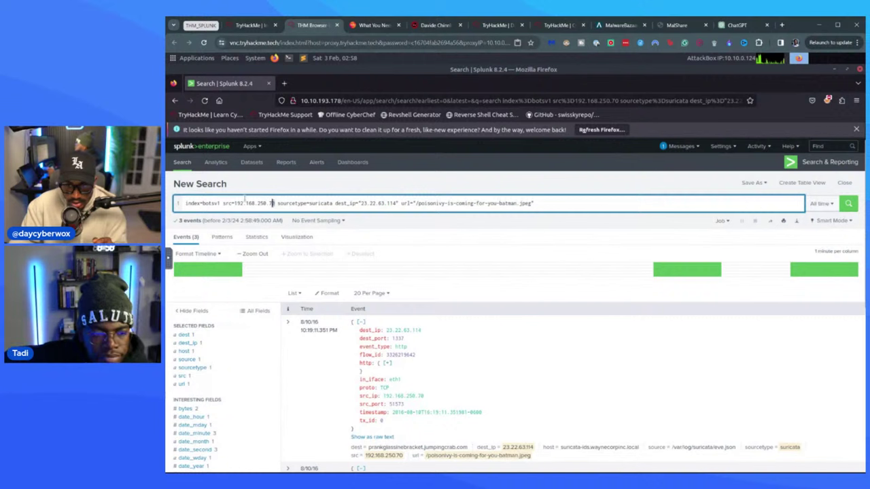
left_click_drag(275, 203, 224, 203)
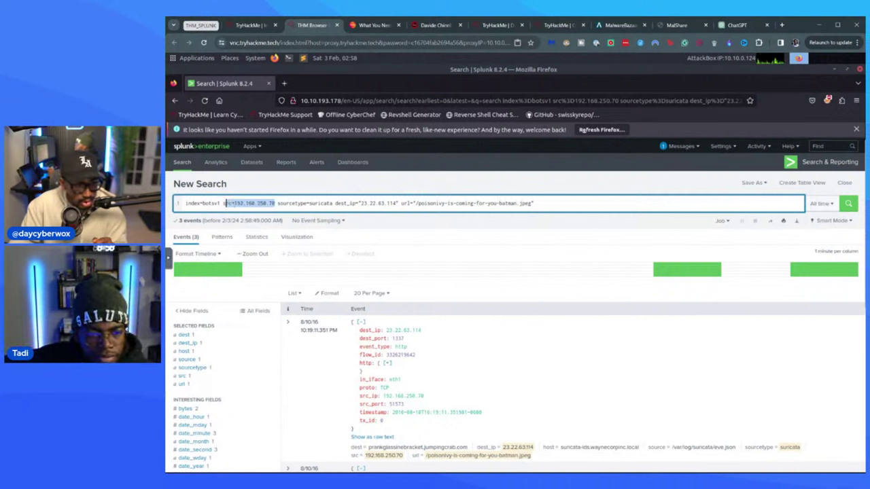
left_click(233, 202)
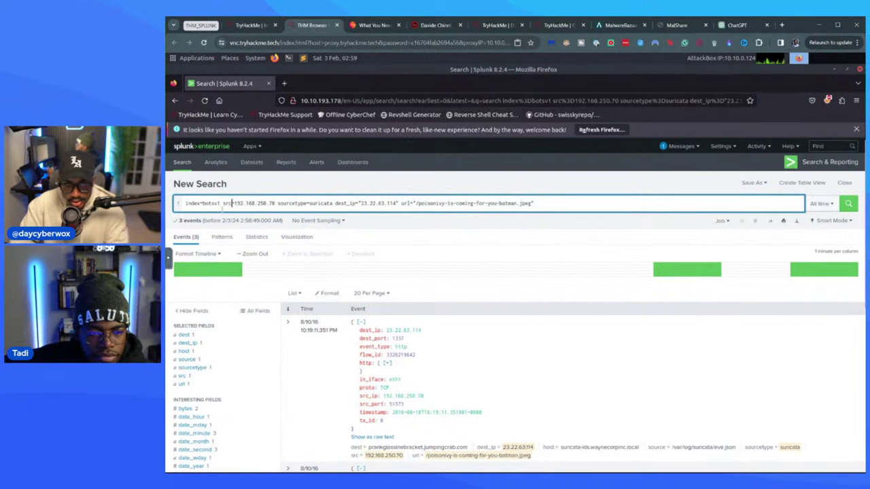
key("BackSpace")
key("BackSpace")
key("BackSpace")
type("dest")
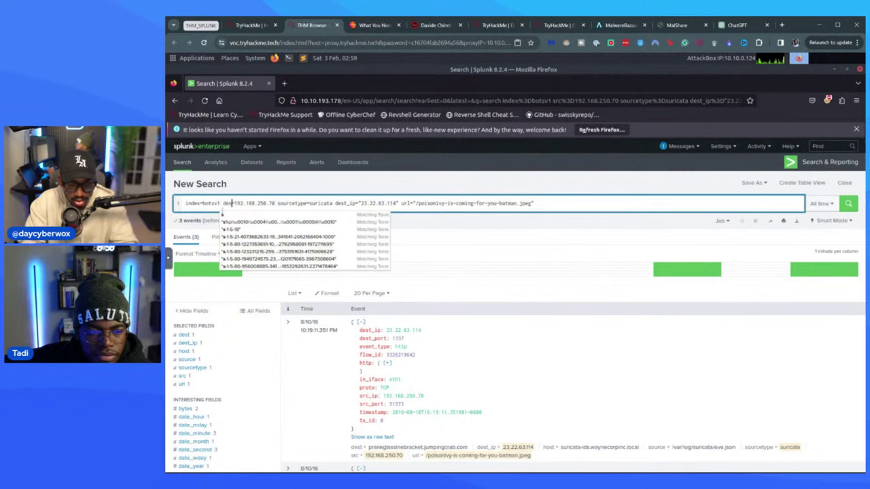
type("_ip")
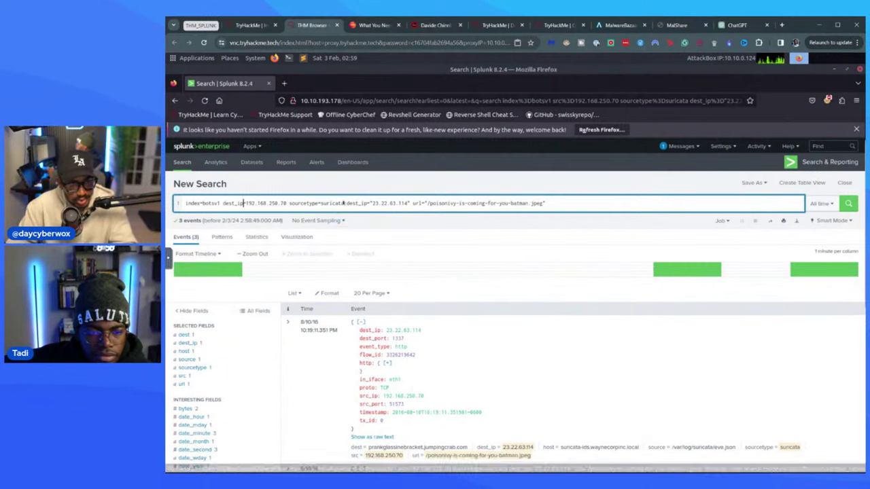
- Remove the sourcetype=suricata and dest_ip="23.22.63.114" filters from the query
left_click_drag(344, 202, 288, 203)
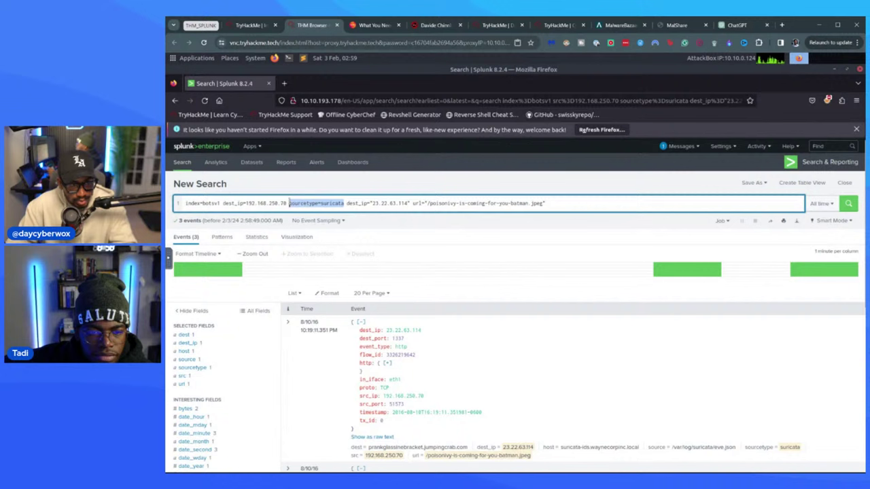
key("BackSpace")
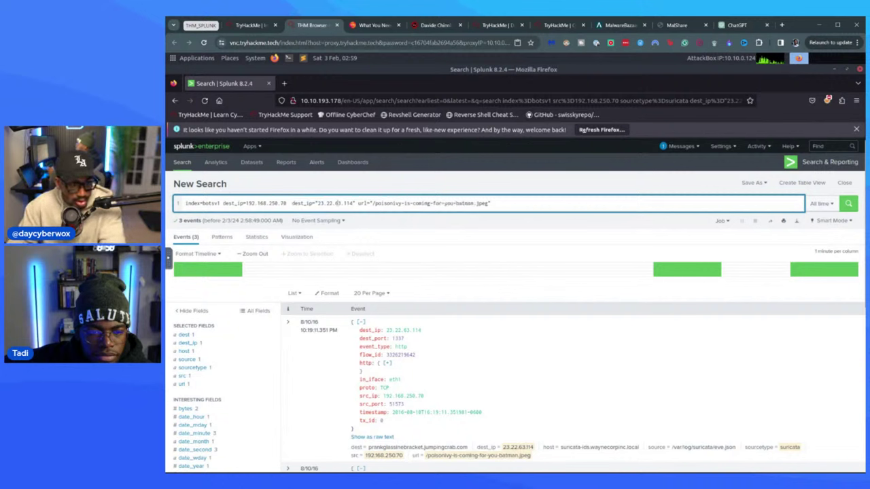
key("BackSpace")
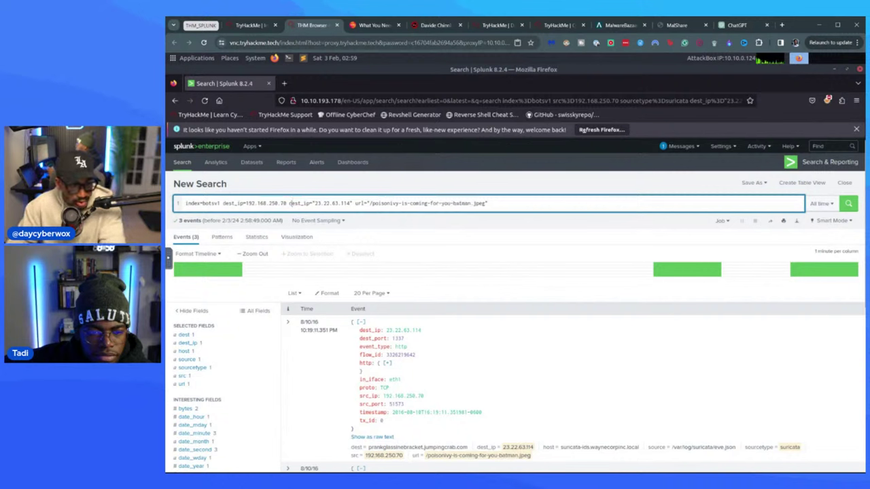
left_click_drag(313, 203, 353, 202)
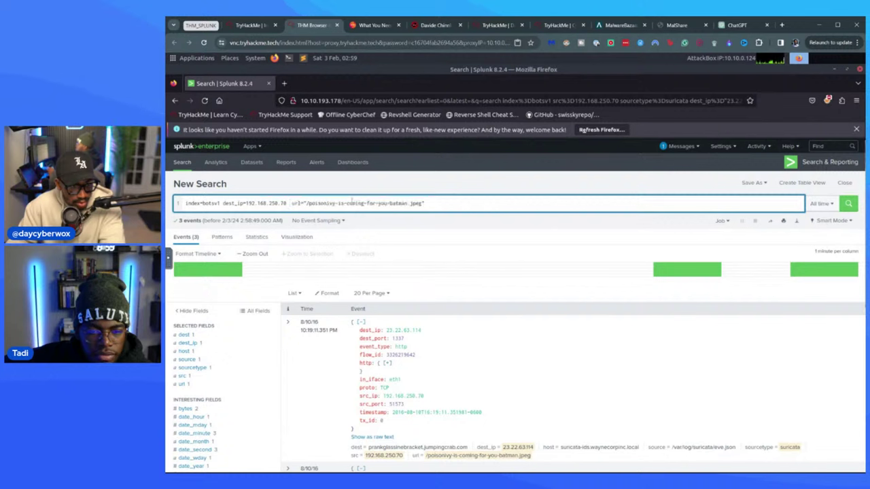
key("BackSpace")
left_click(446, 206)
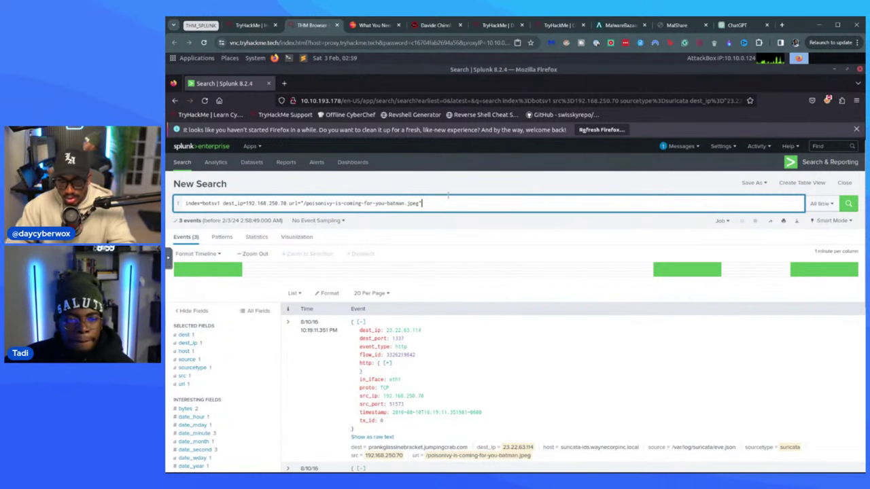
- Add '| table _time src dest_ip http.hostname url' on a new line and rerun the search
key("shift+Return")
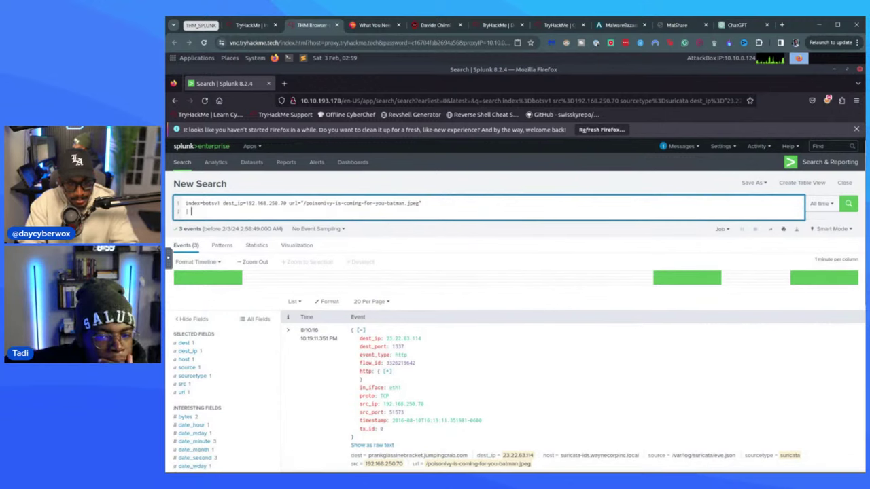
type("| table ")
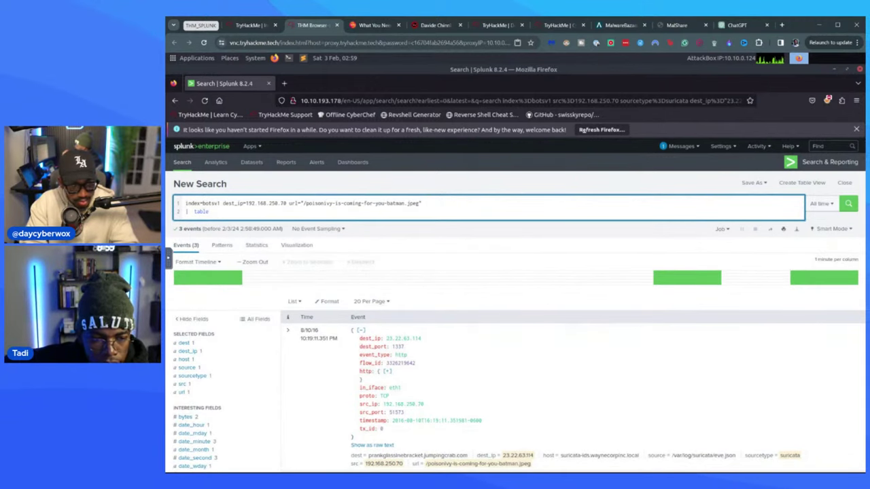
type("_ti")
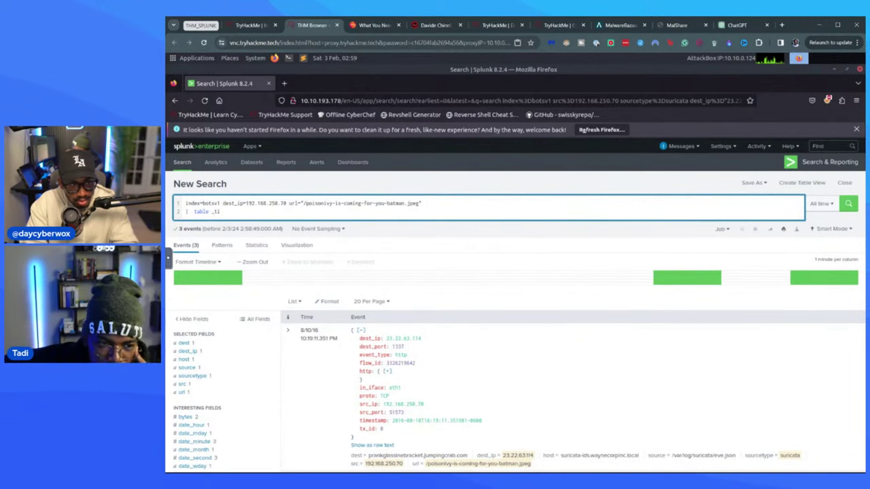
key("BackSpace")
key("BackSpace")
key("BackSpace")
key("BackSpace")
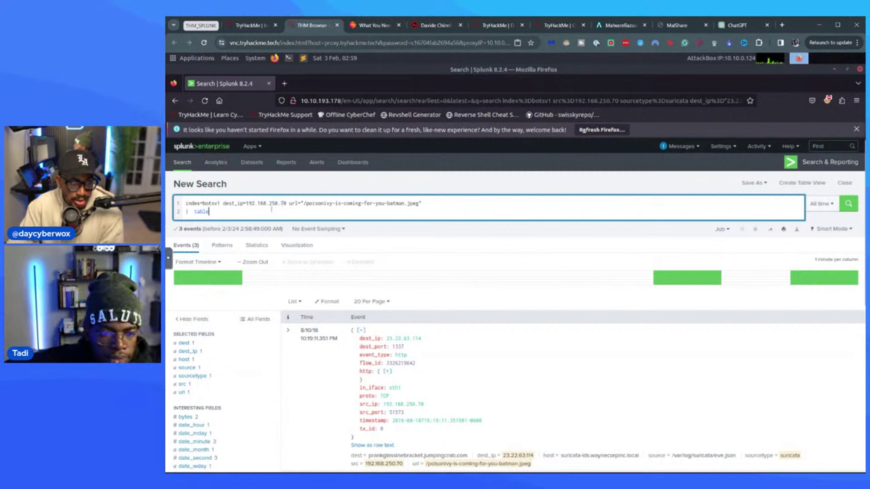
left_click_drag(303, 204, 420, 203)
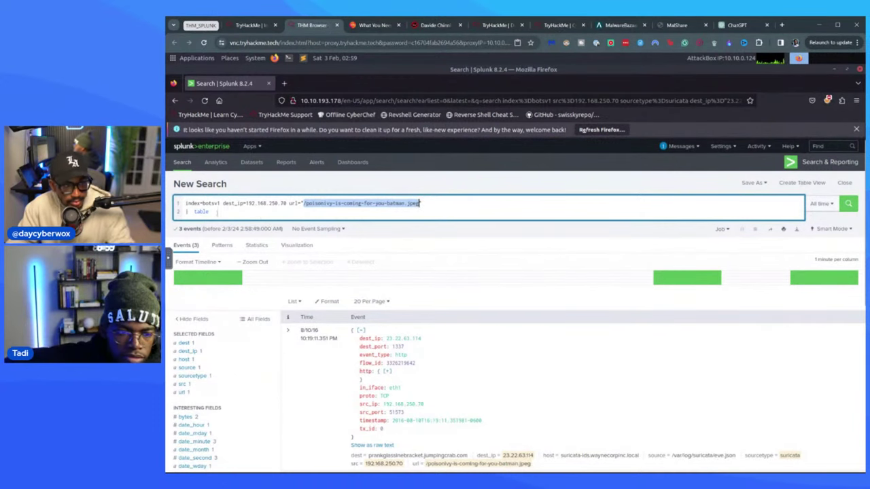
left_click(223, 212)
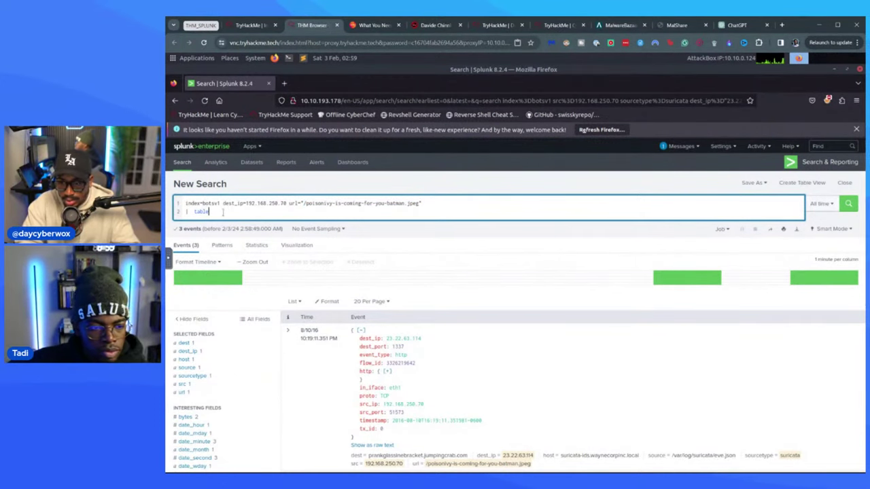
type("_ti")
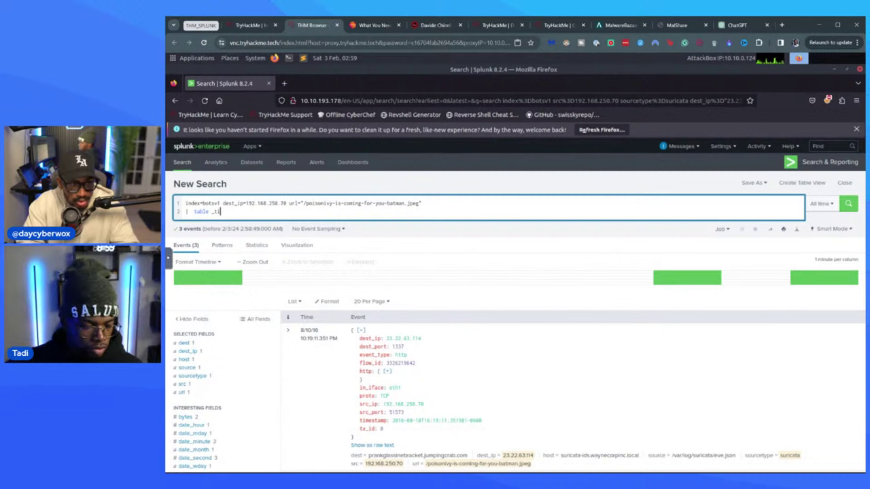
type("me s")
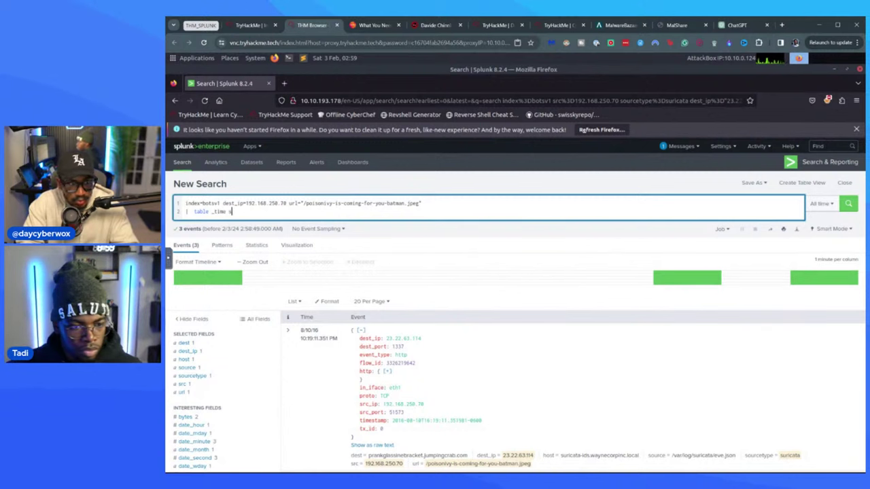
type("rc dest_")
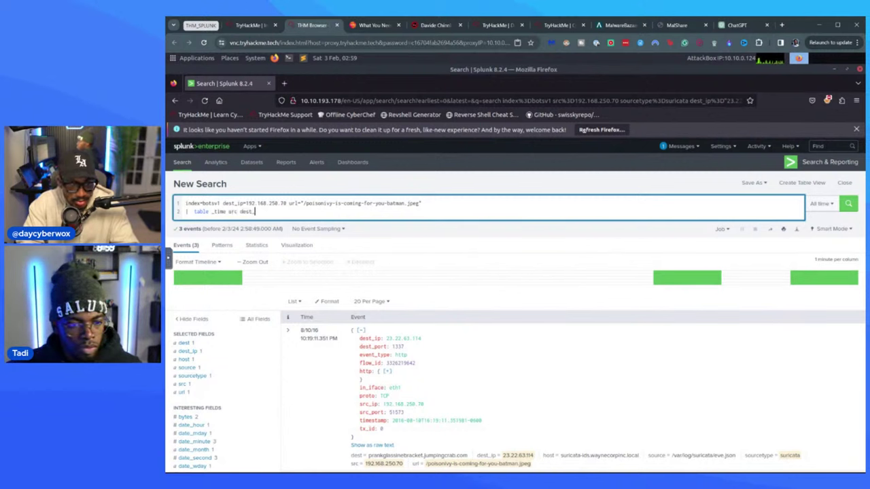
type("ip http")
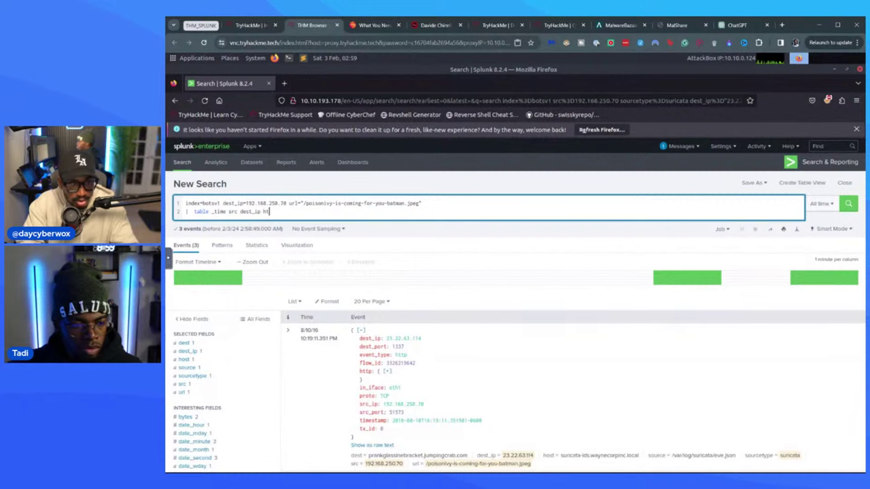
type(".host")
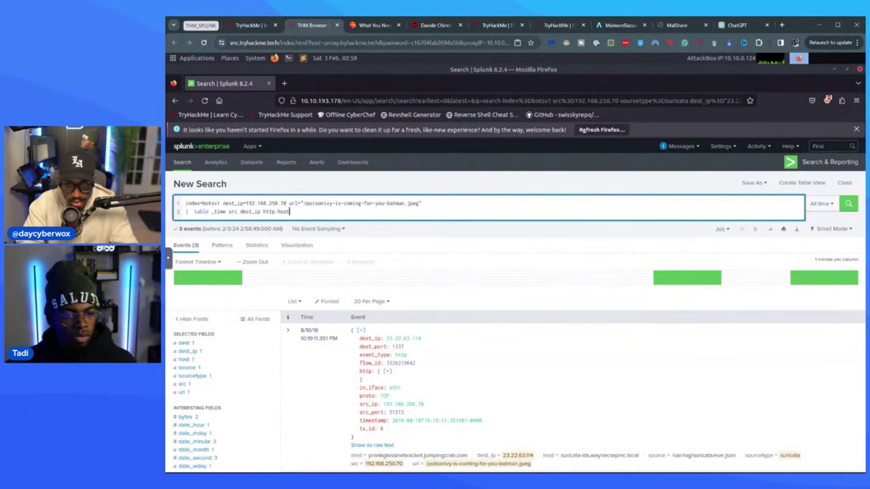
type("name url")
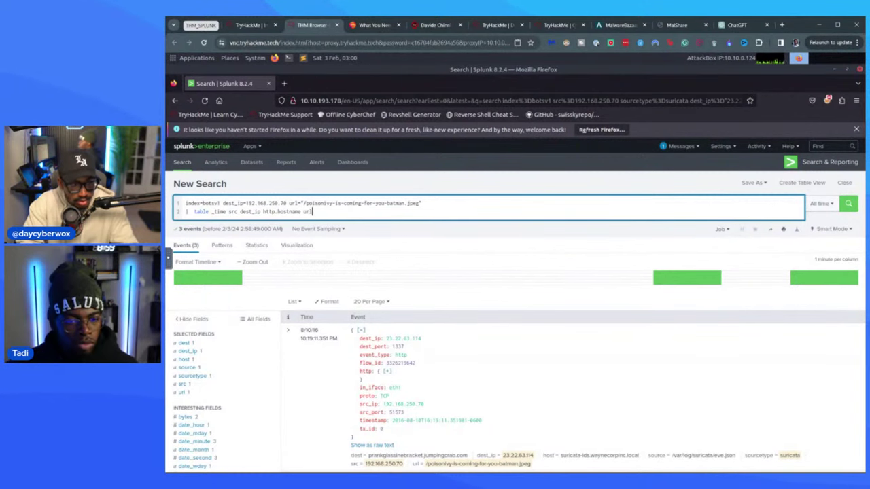
key("Return")
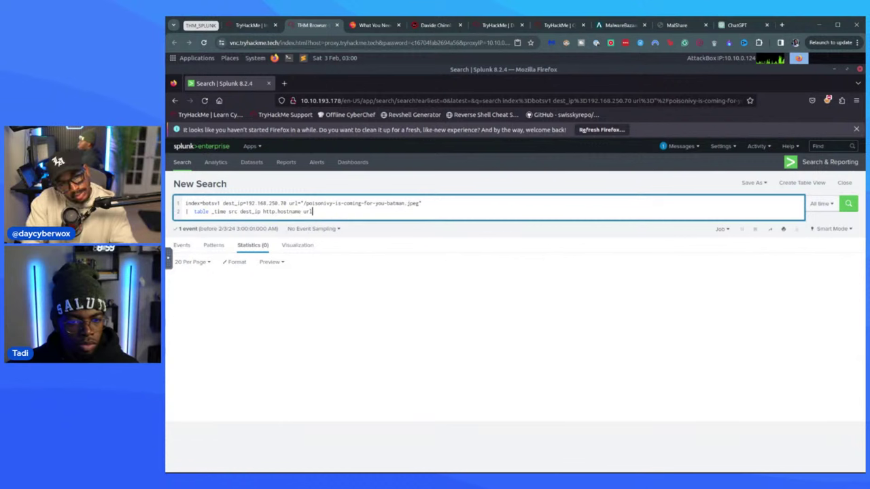
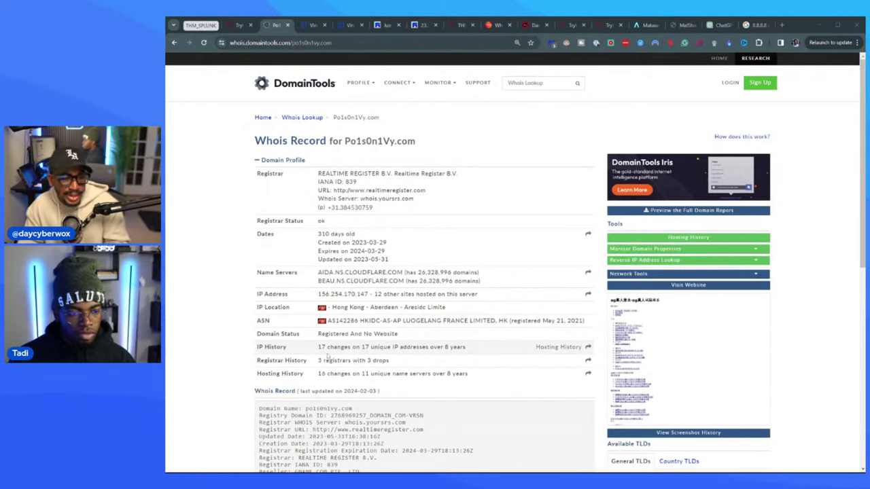
left_click(687, 359)
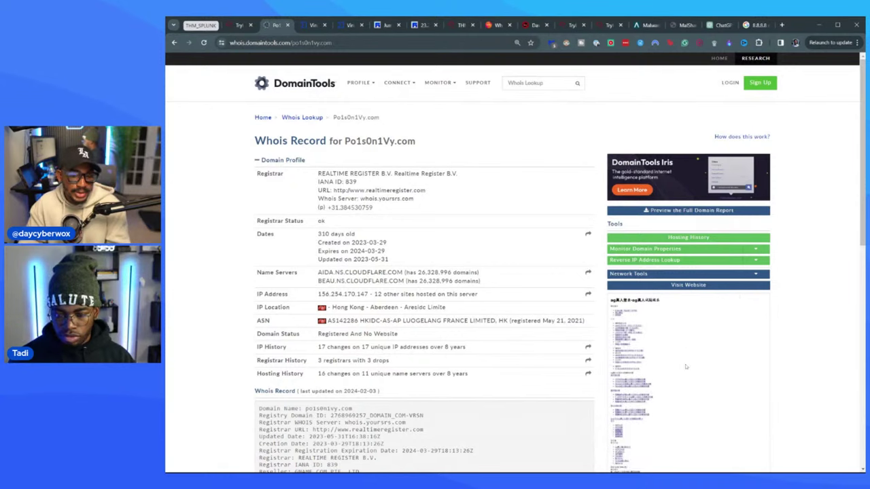
scroll(687, 396, "down", 6)
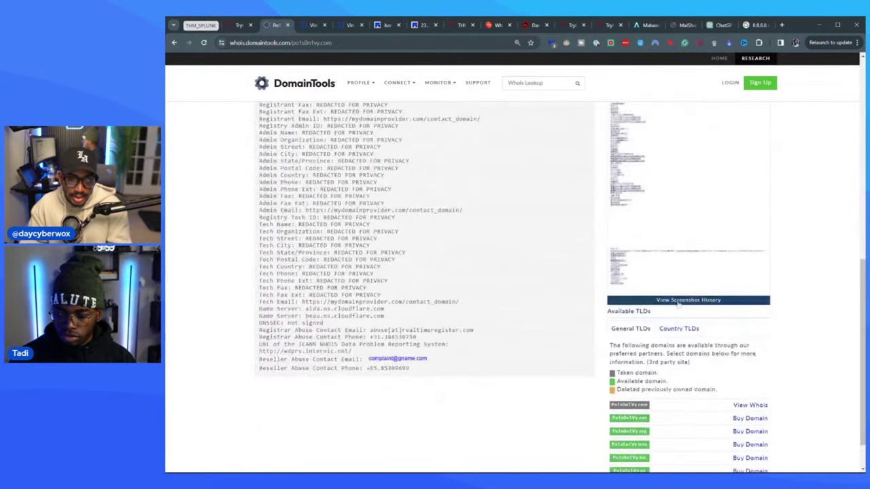
left_click(677, 300)
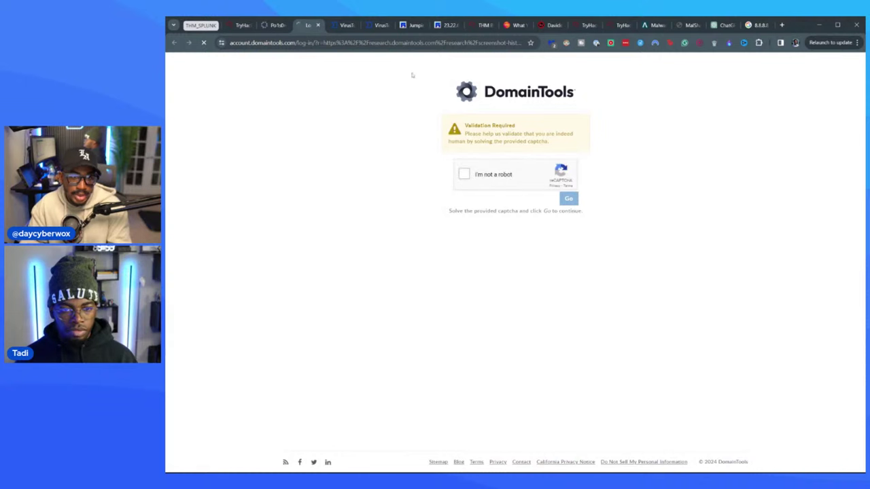
left_click(464, 174)
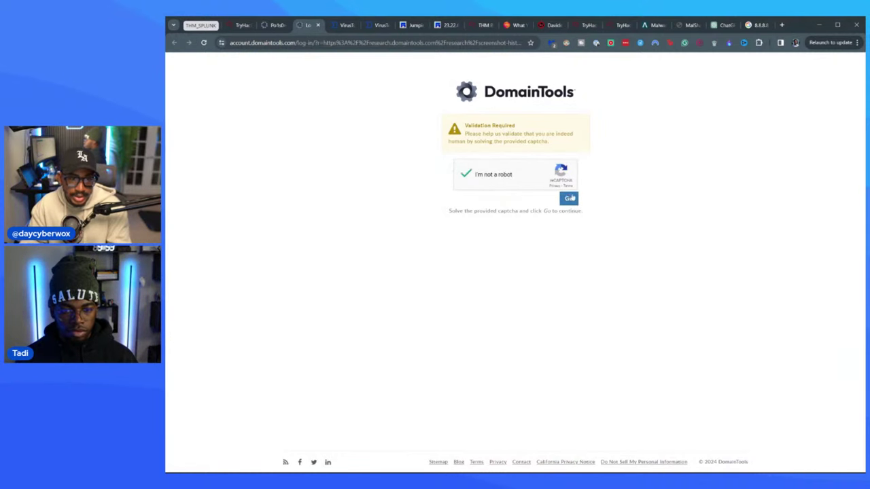
left_click(569, 198)
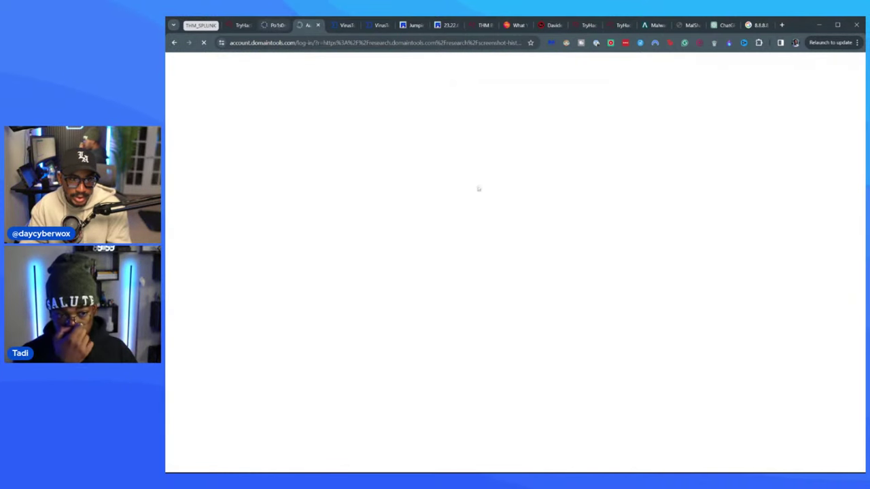
left_click(588, 141)
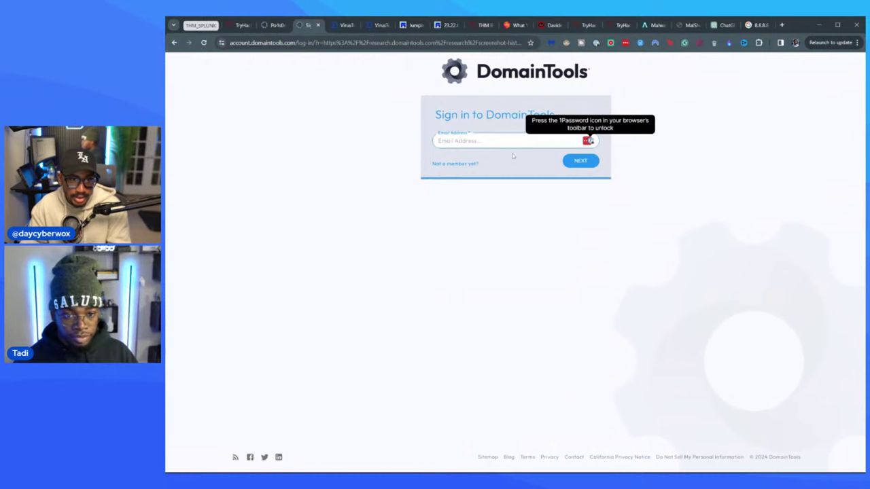
left_click(318, 25)
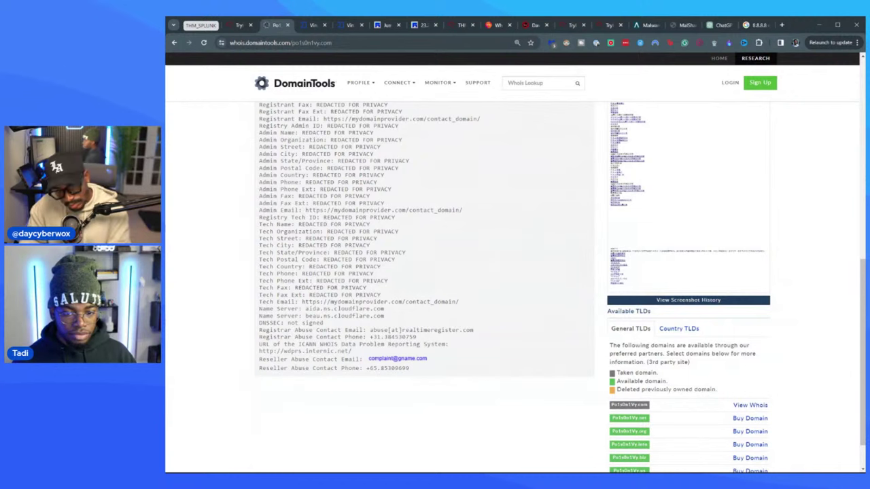
scroll(469, 265, "down", 1)
scroll(469, 265, "up", 8)
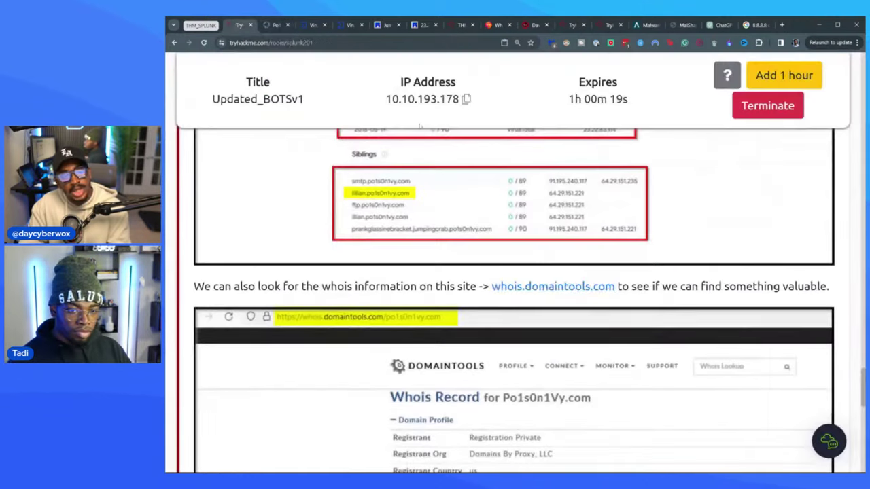
- Read the TryHackMe question on P01s0n1vy's pre-staged IP, then view VirusTotal relations for 23.22.63.114
left_click(239, 25)
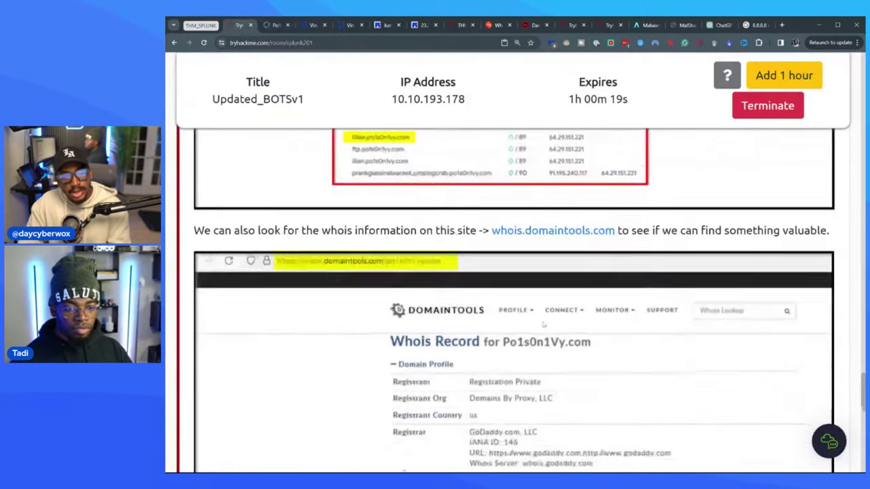
scroll(543, 324, "down", 6)
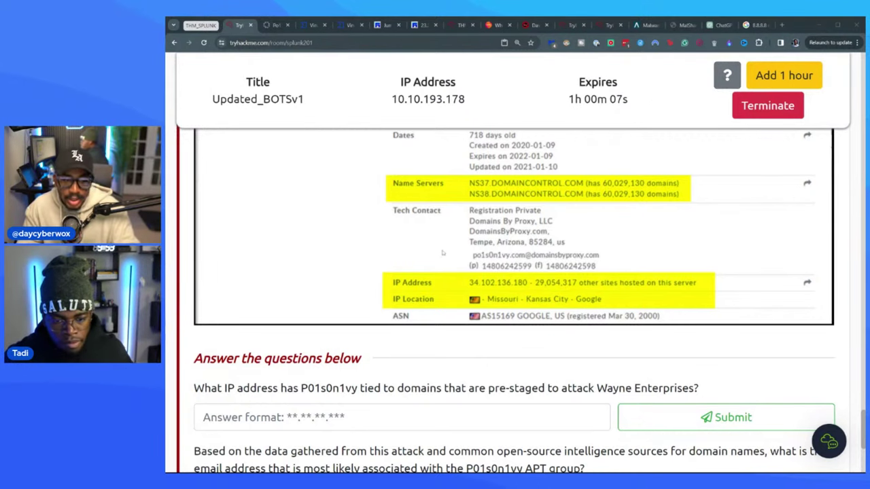
scroll(443, 253, "down", 3)
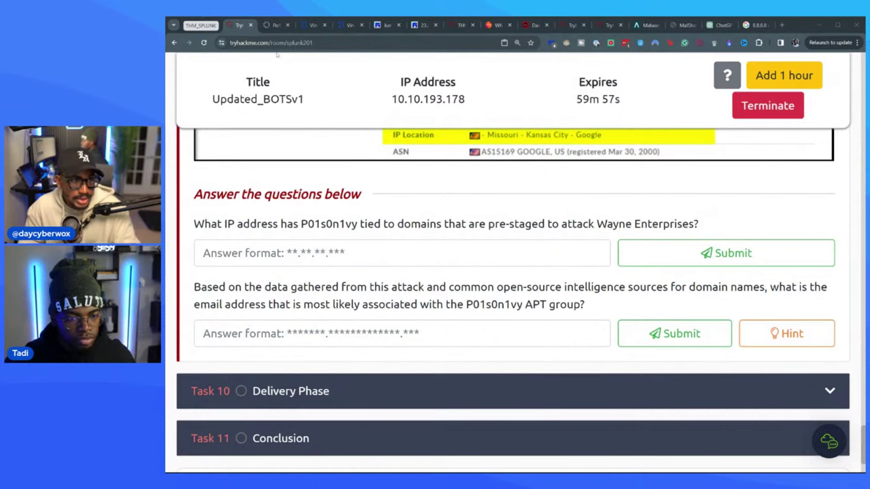
left_click(311, 27)
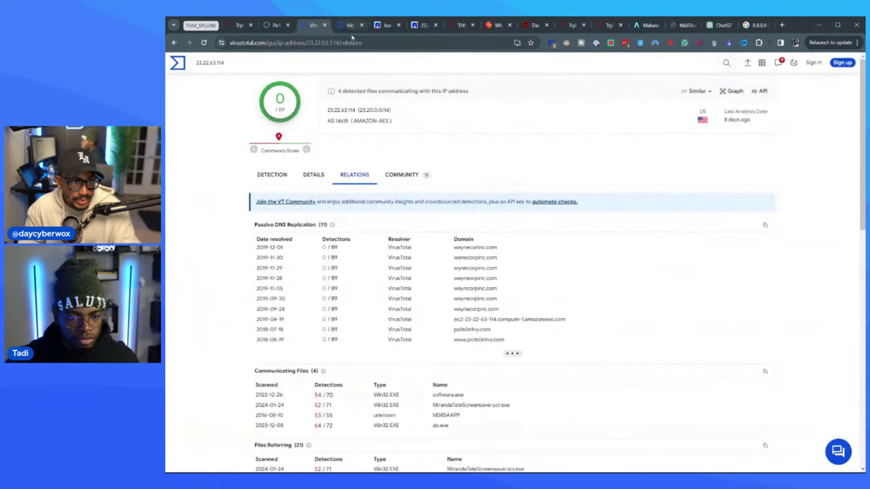
- Copy 23.22.63.114 from VirusTotal and submit it as the pre-staged domains IP answer
left_click_drag(355, 111, 320, 110)
key("ctrl+c")
left_click(238, 26)
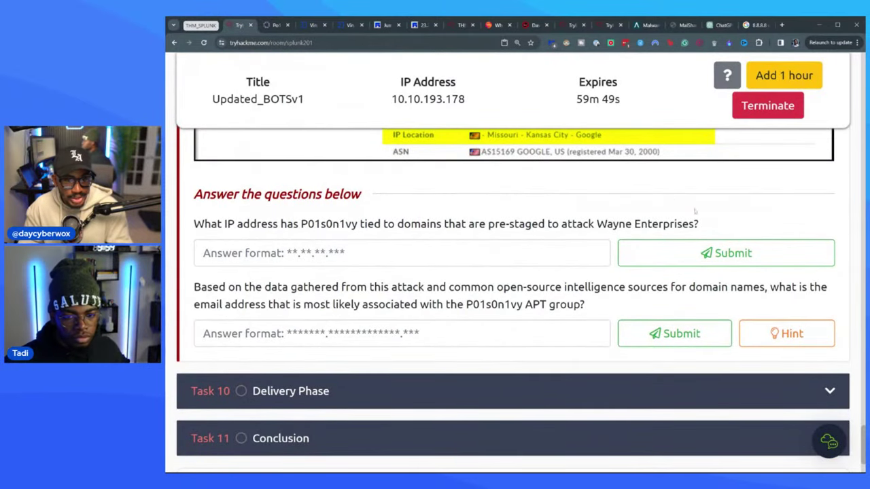
left_click(282, 26)
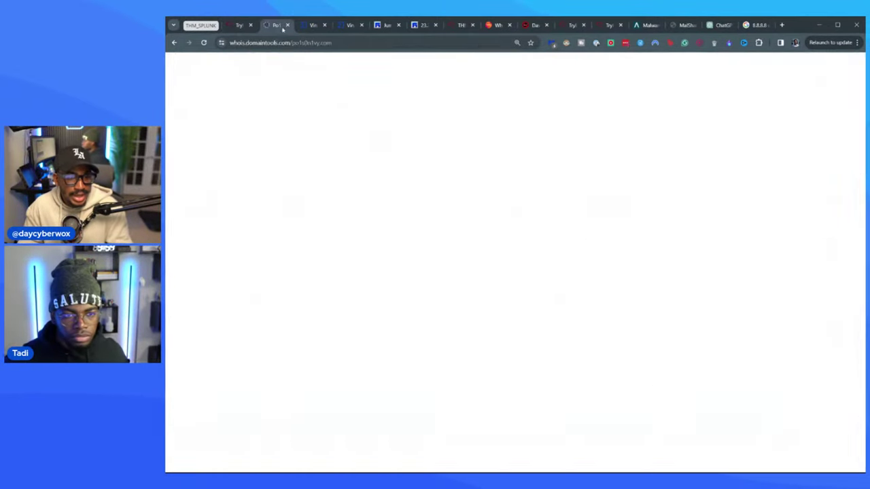
left_click(315, 25)
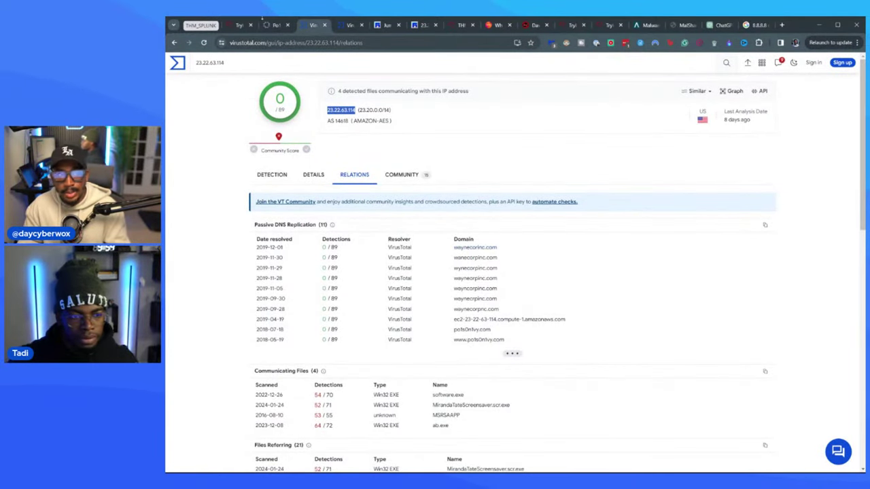
left_click(239, 25)
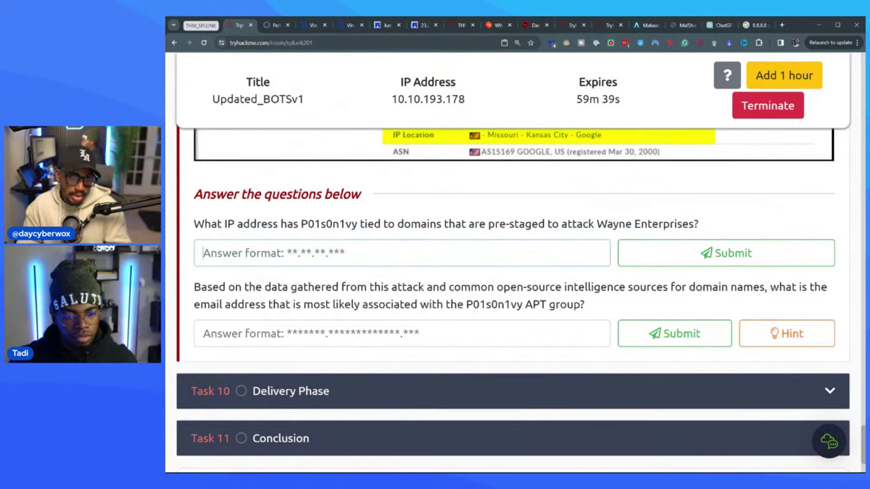
key("ctrl+v")
key("Return")
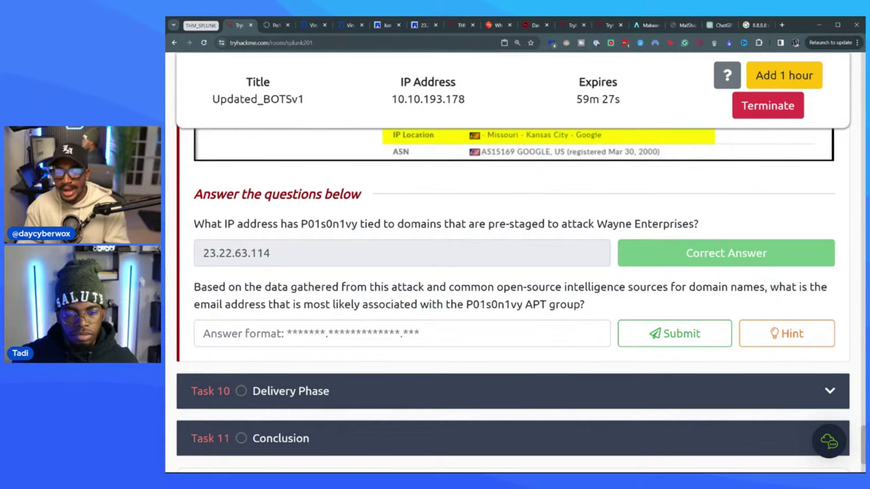
left_click(275, 25)
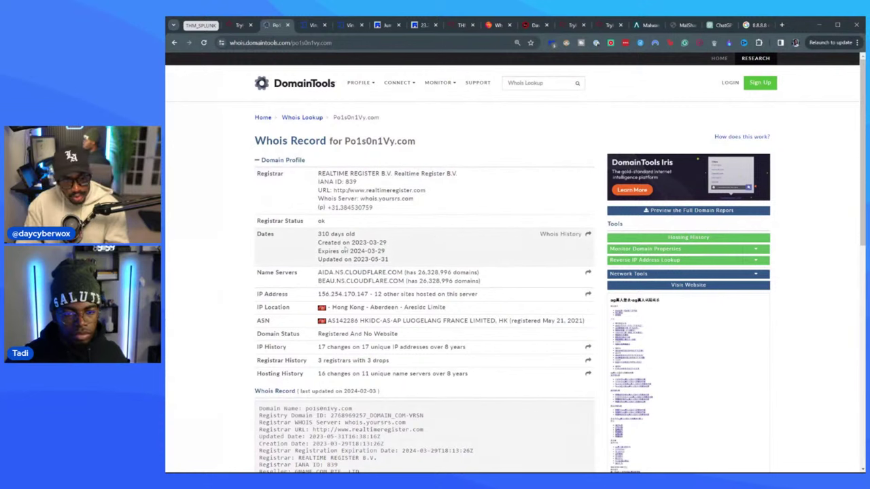
- Search the Po1s0n1Vy.com Whois page for '@' and glance over the VirusTotal and Robtex tabs
scroll(346, 251, "down", 2)
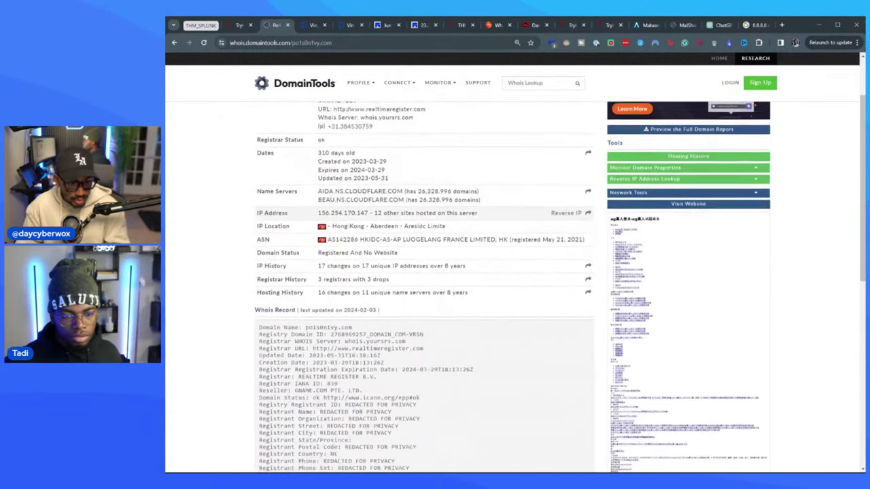
scroll(346, 265, "down", 2)
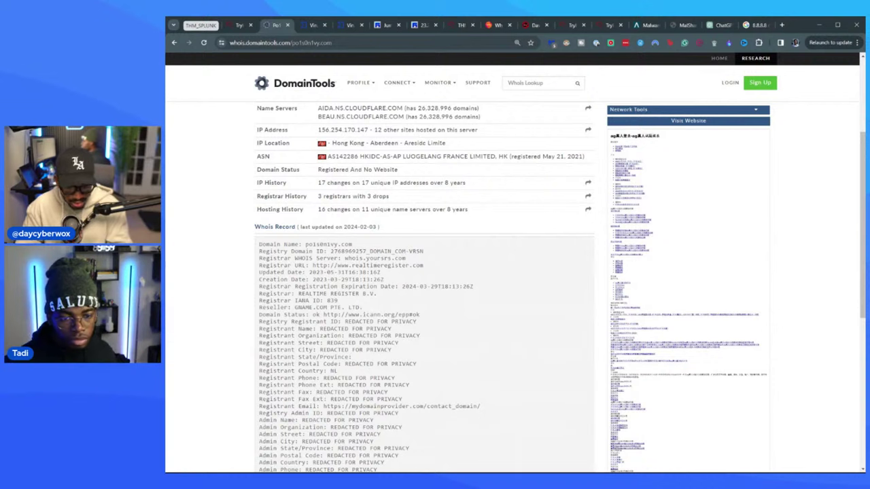
key("ctrl+f")
type("@")
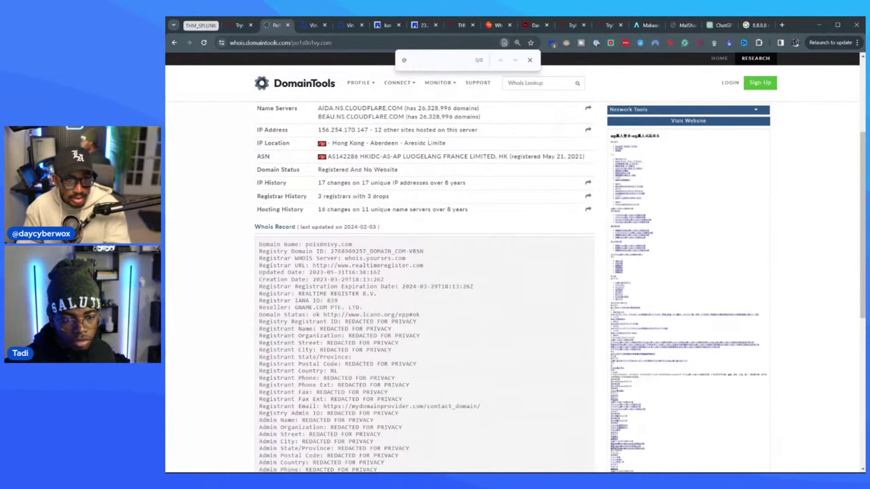
left_click(312, 24)
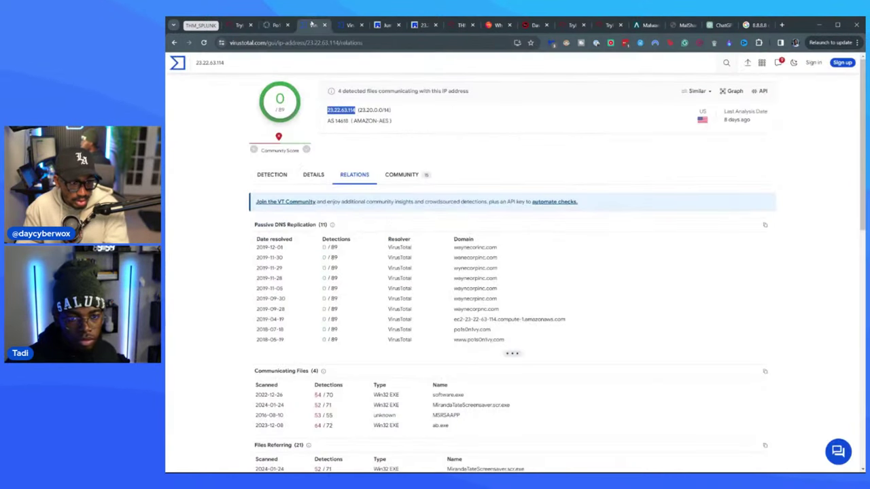
left_click(385, 25)
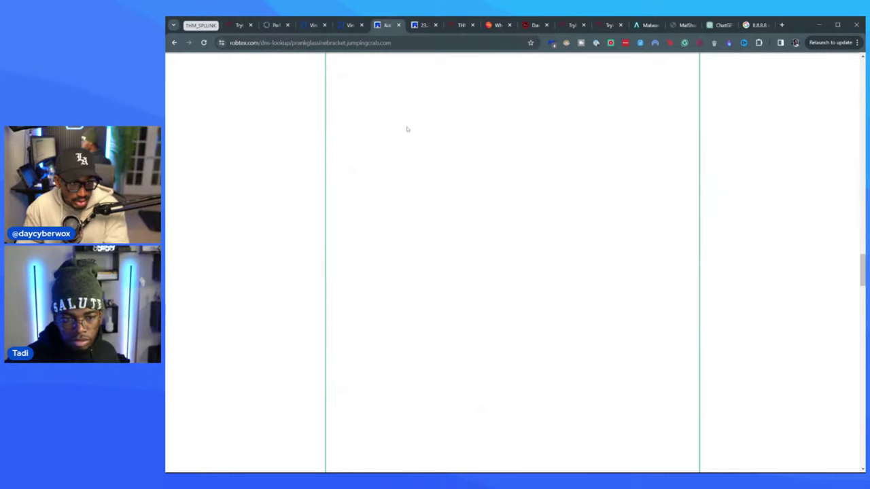
scroll(418, 129, "up", 10)
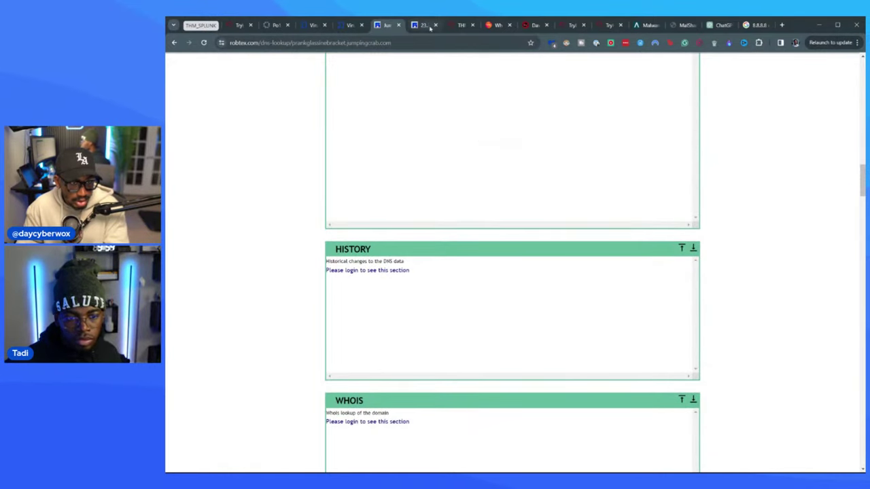
left_click(423, 26)
left_click(313, 25)
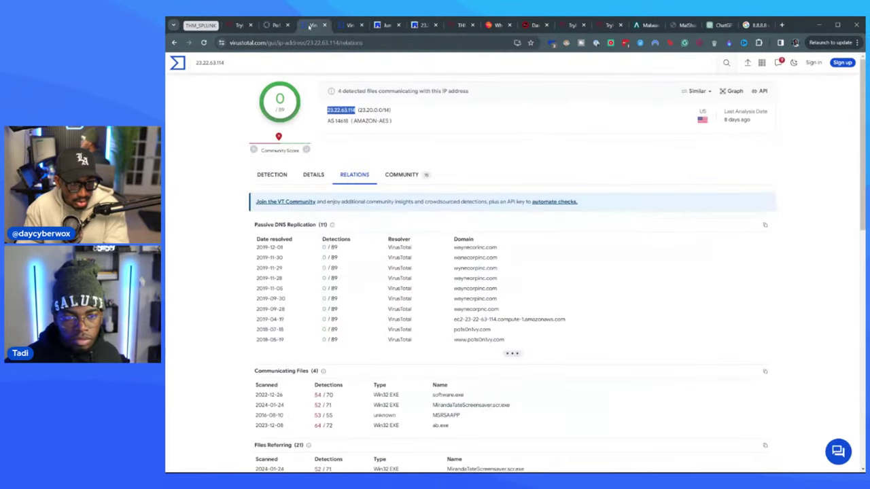
left_click(271, 27)
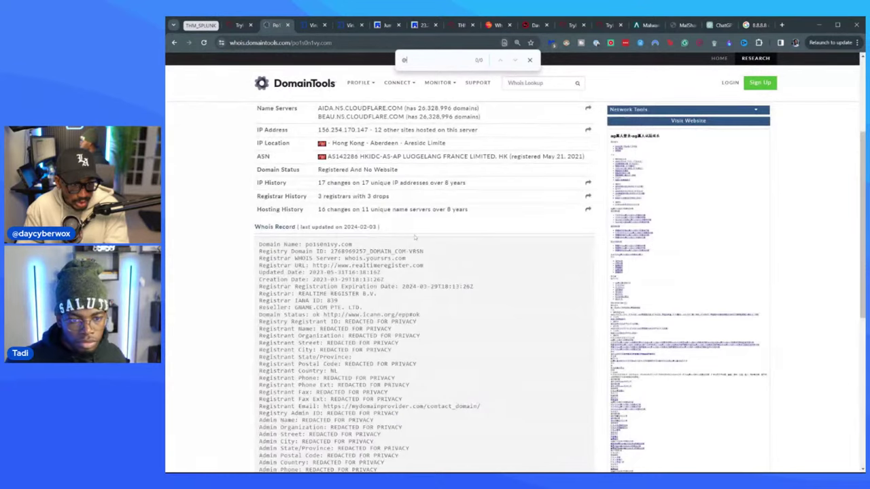
- Search the Whois text for 'at', stepping through three matches, then return to the email question
scroll(417, 88, "up", 3)
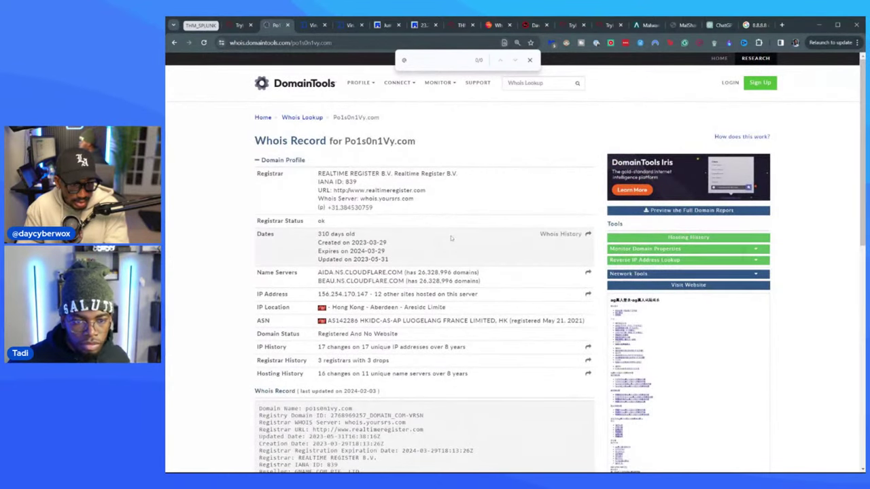
scroll(451, 238, "down", 5)
scroll(451, 238, "down", 2)
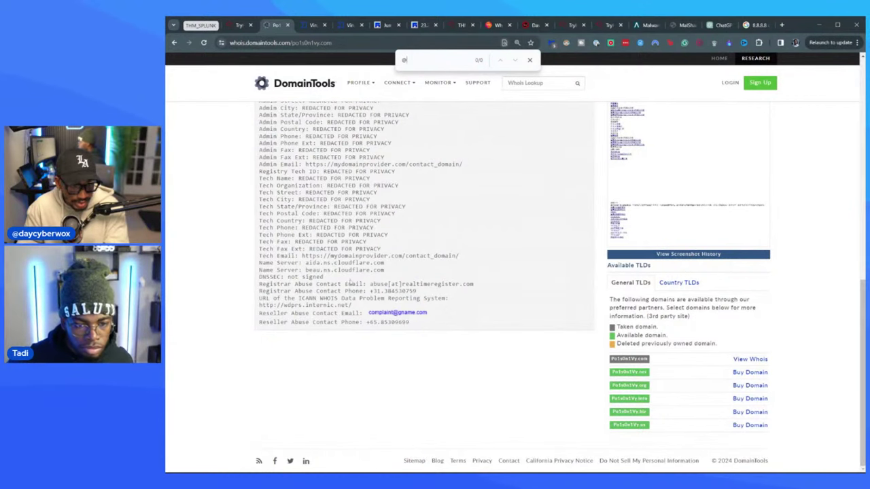
scroll(425, 272, "up", 1)
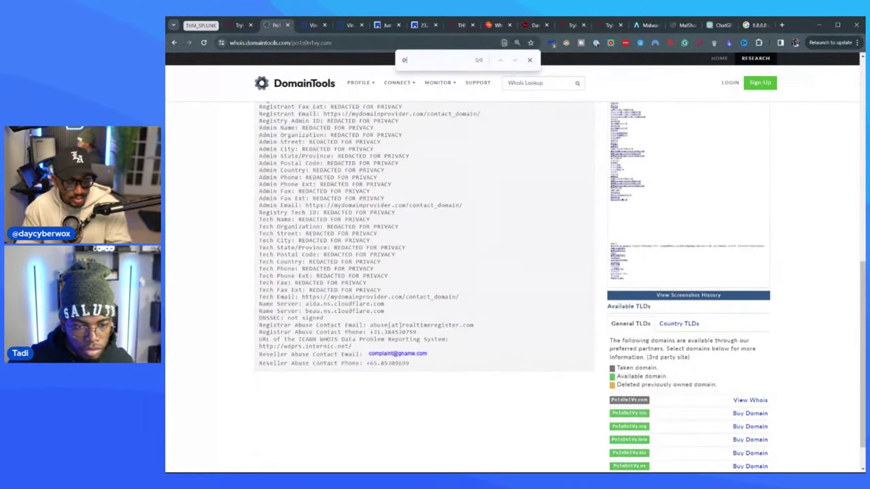
type("at")
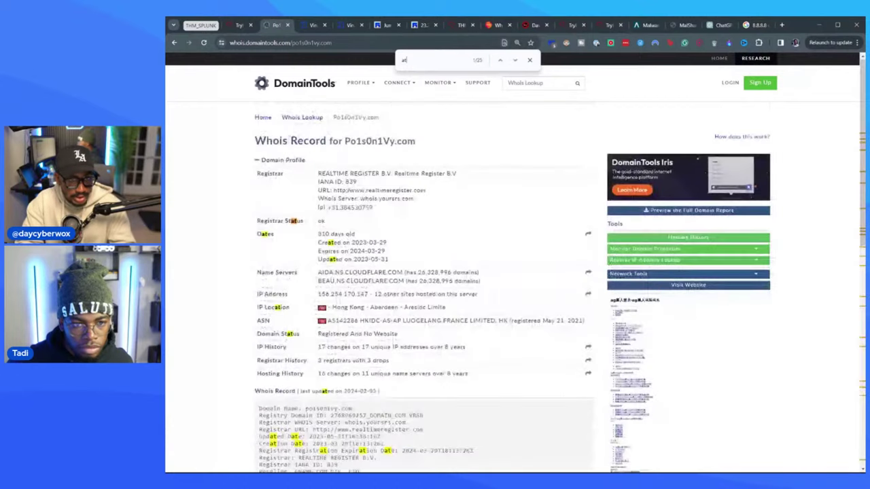
key("Return")
key("Return")
key("Return")
key("Return")
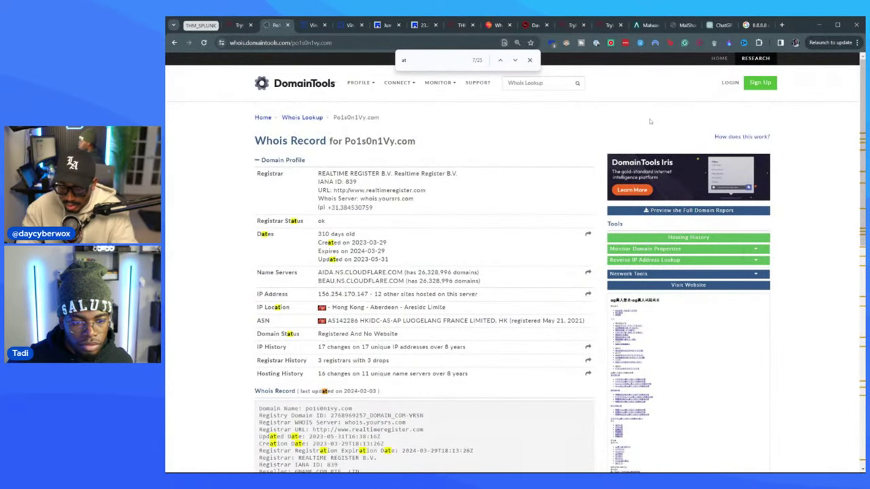
key("Return")
key("Return")
key("Return")
key("Return")
key("Return")
key("Return")
key("Return")
key("Return")
key("Return")
key("Return")
key("Return")
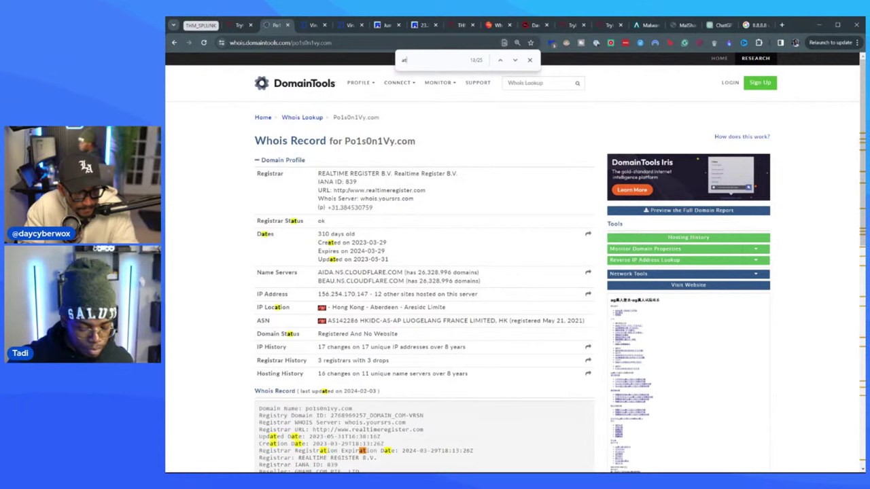
key("Return")
key("Return")
key("Return")
key("Return")
key("Return")
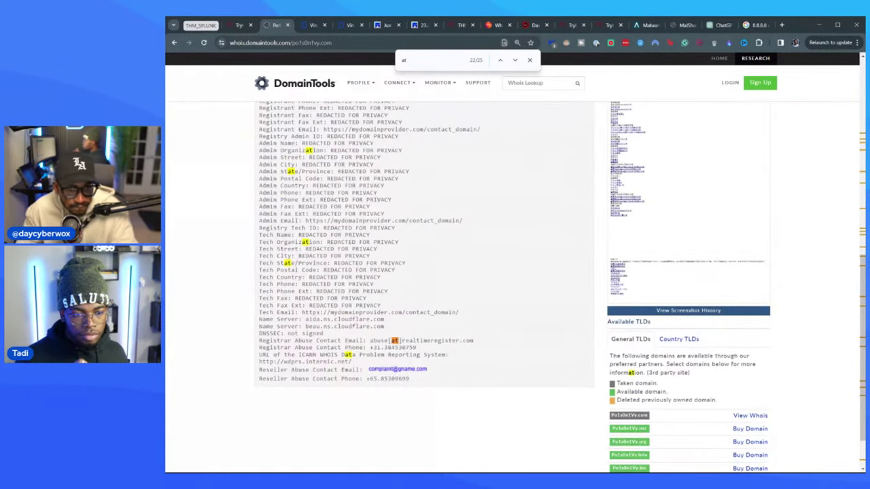
left_click(237, 25)
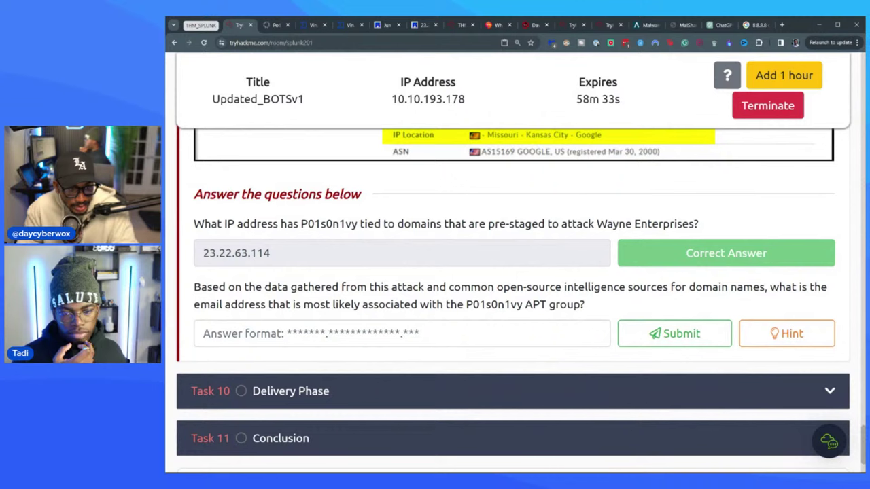
- Re-read the Po1s0n1Vy.com Whois record against the TryHackMe email question and 23.22.63.114 relations
left_click(276, 25)
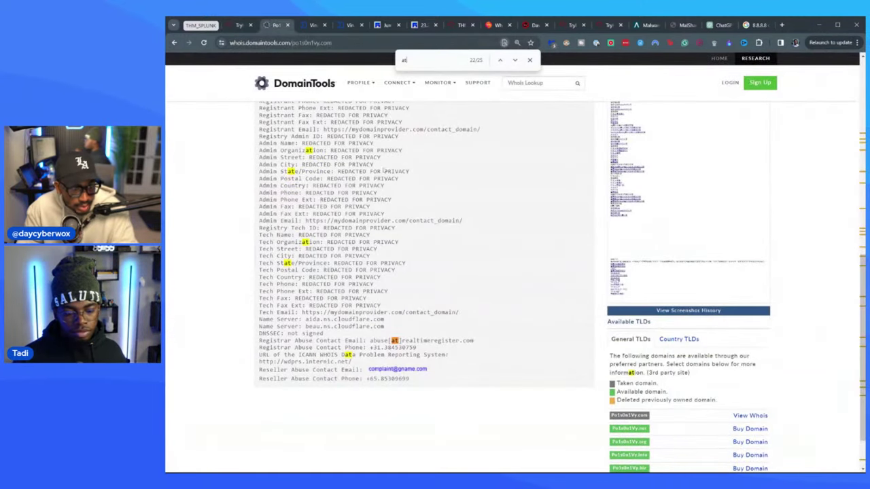
scroll(480, 272, "down", 2)
scroll(435, 272, "up", 1)
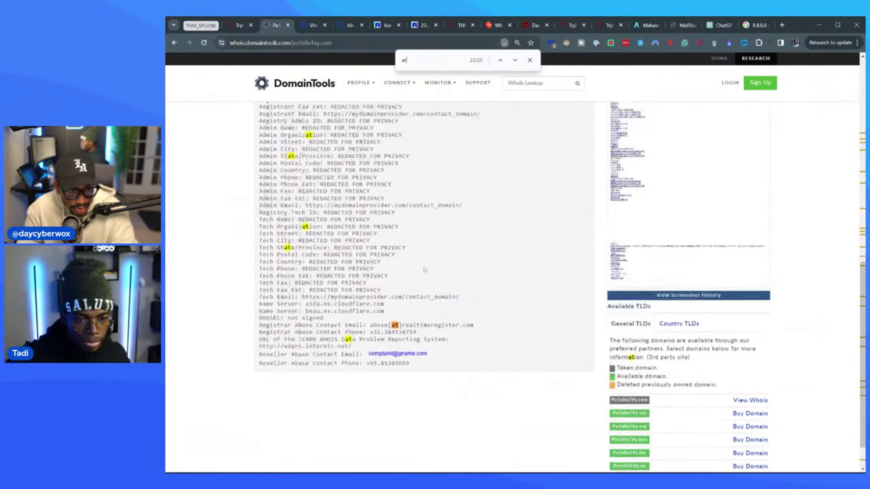
scroll(416, 304, "up", 3)
scroll(416, 291, "up", 8)
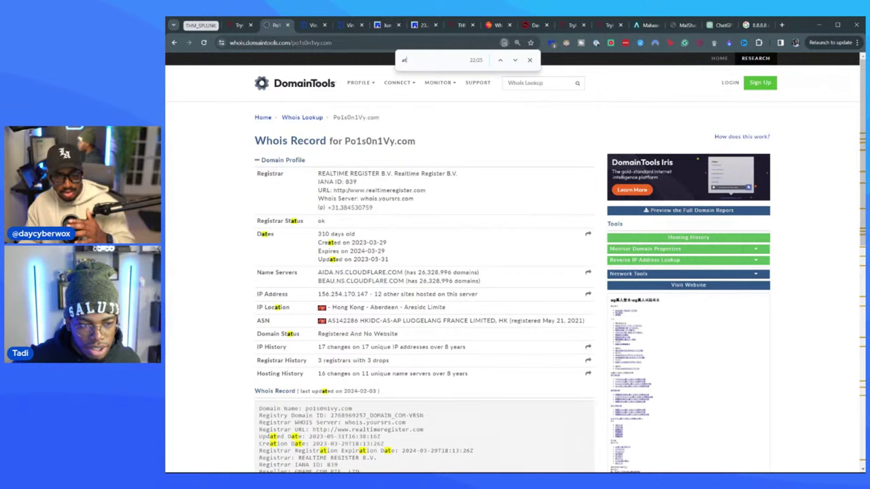
left_click(225, 25)
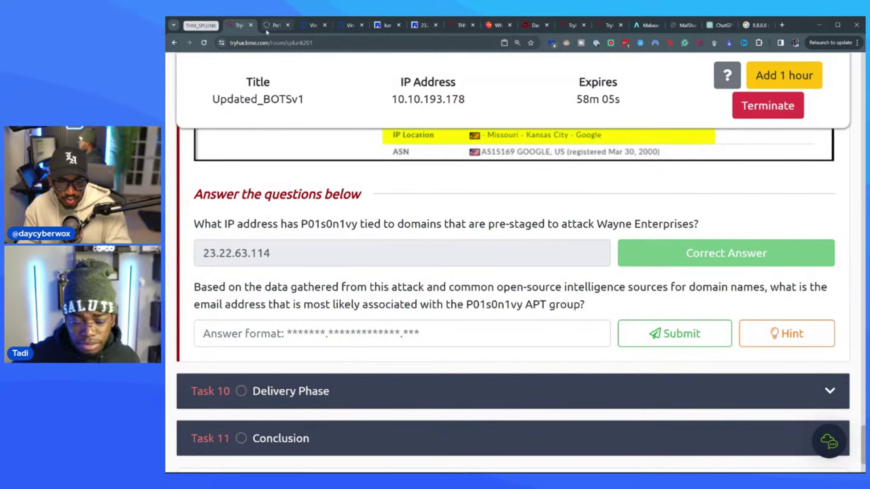
left_click(269, 28)
left_click(313, 25)
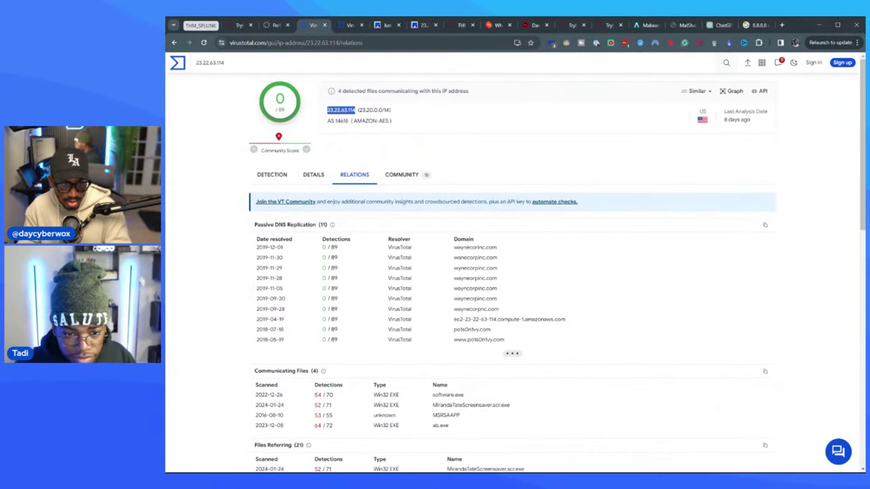
left_click(240, 25)
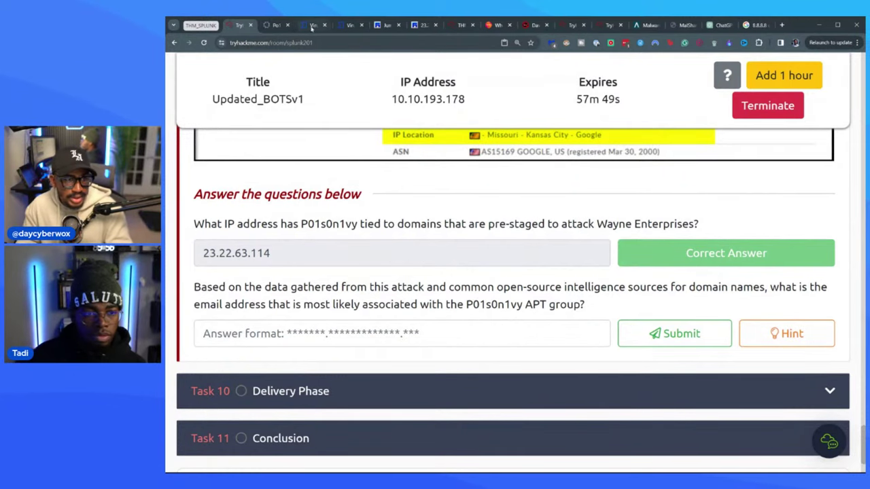
- Select Po1s0n1Vy.com in the Whois heading and browse po1s0n1vy.com's VirusTotal relations
left_click(275, 25)
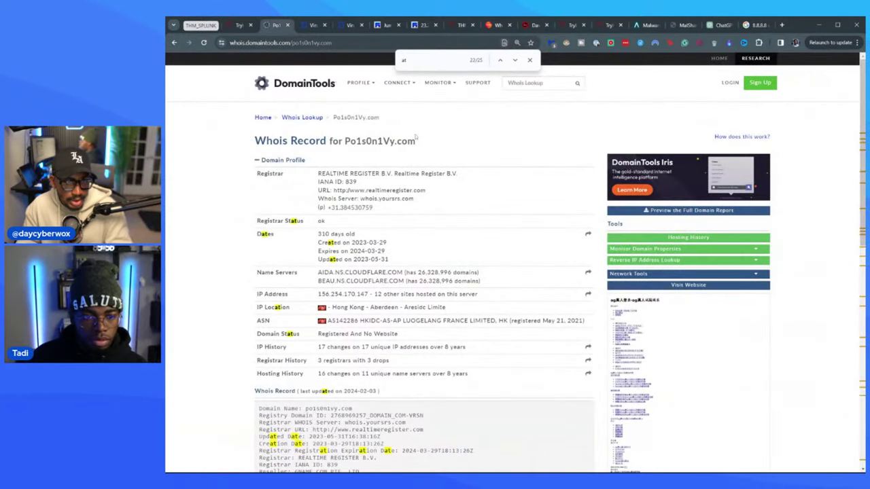
left_click_drag(416, 138, 343, 141)
key("ctrl+c")
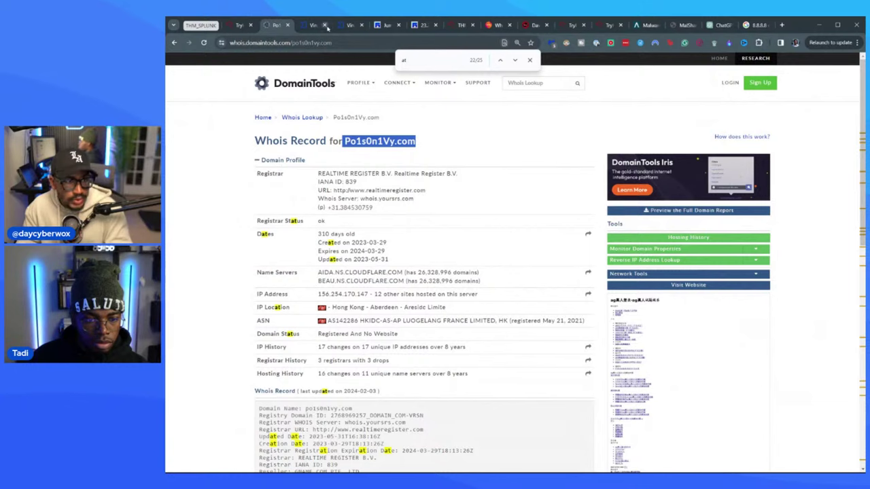
left_click(318, 26)
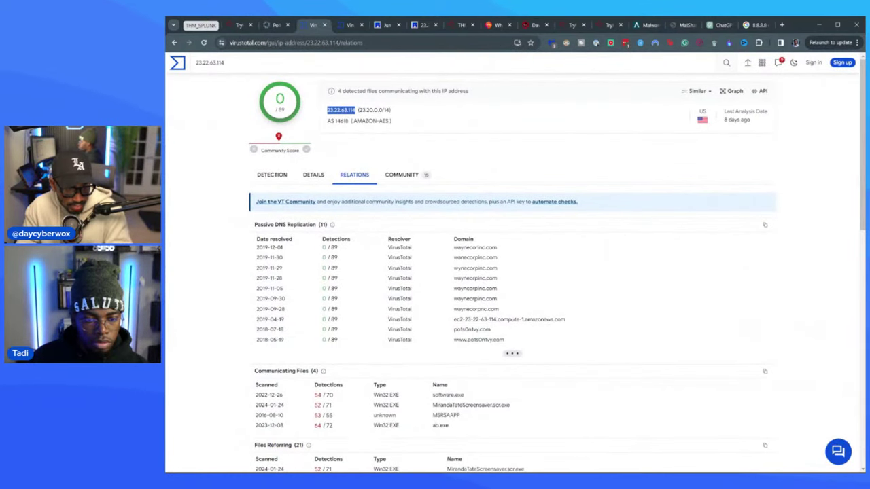
left_click(349, 25)
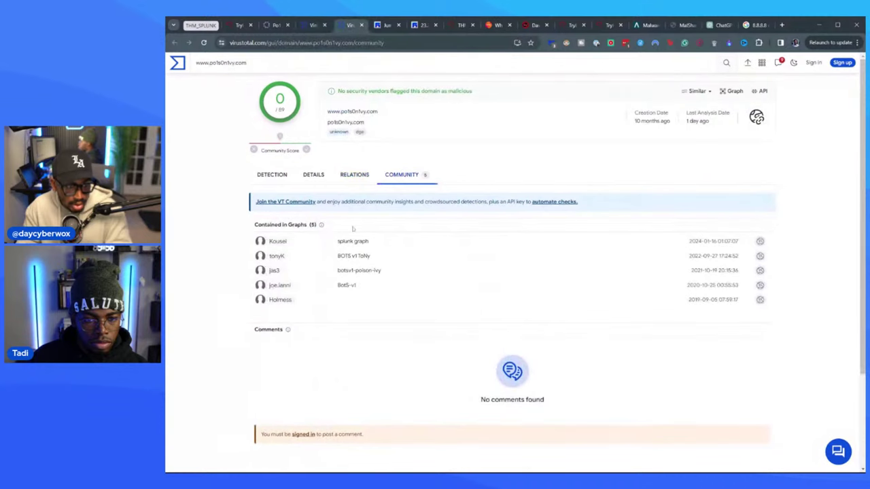
left_click(344, 177)
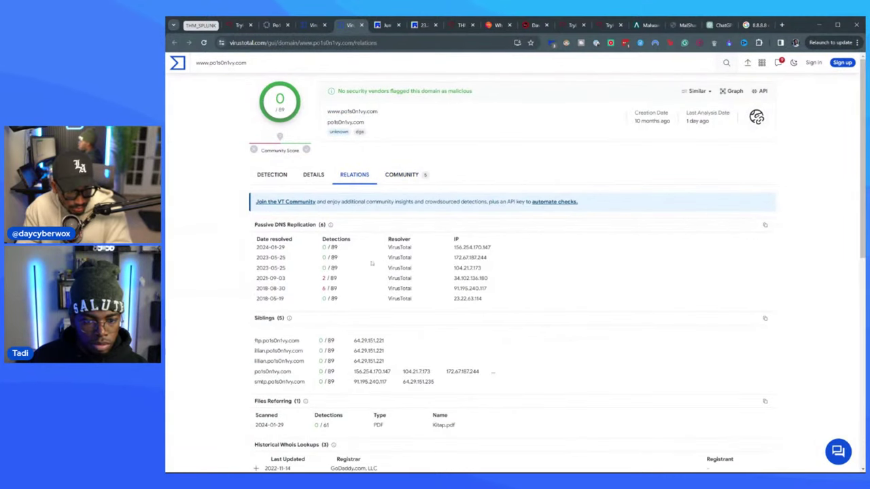
scroll(430, 297, "down", 1)
scroll(427, 257, "down", 4)
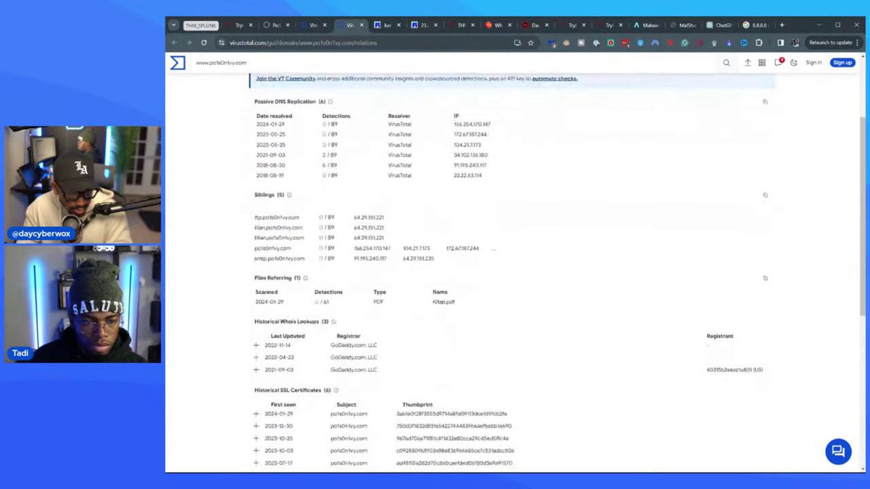
scroll(428, 260, "down", 2)
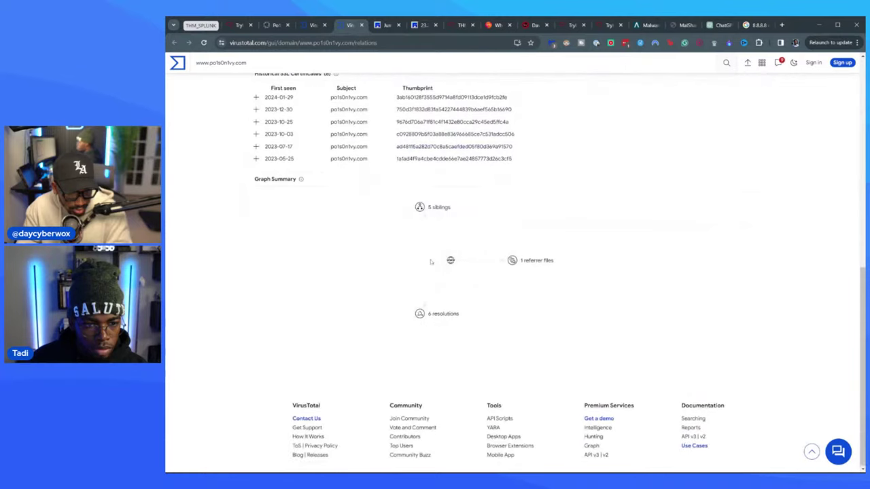
scroll(431, 269, "up", 5)
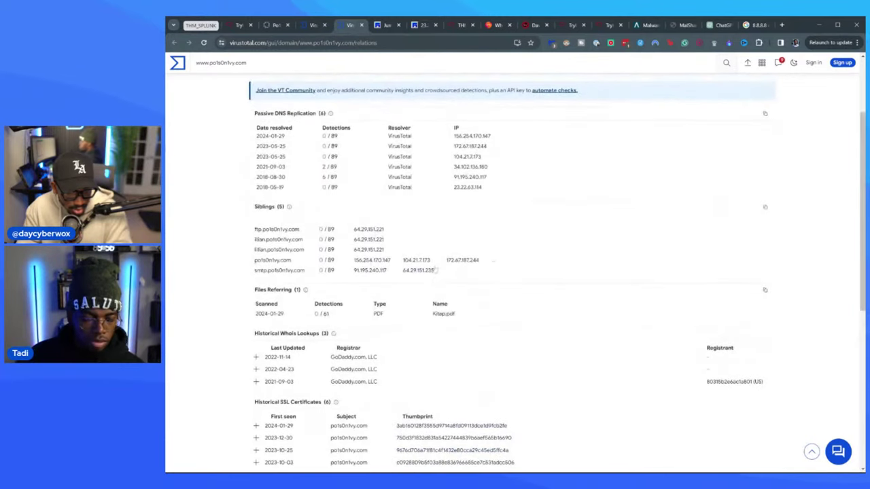
scroll(381, 272, "up", 2)
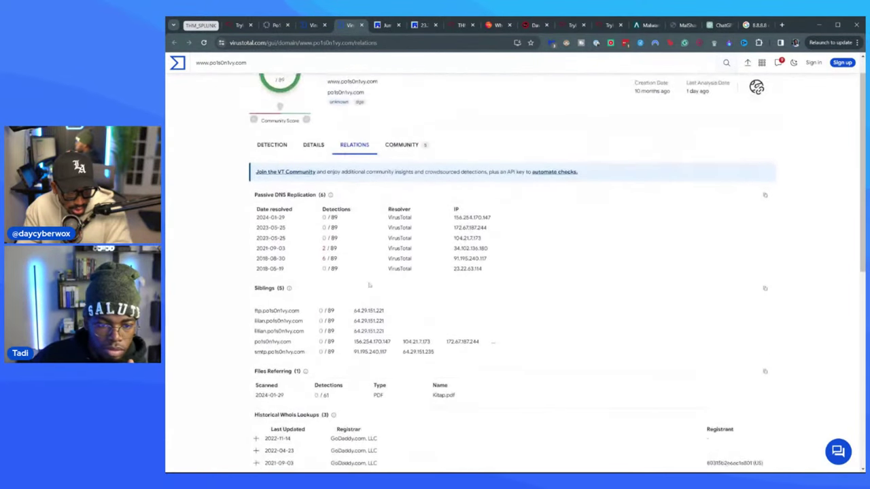
- Check po1s0n1vy.com's Details, then open the sibling smtp.po1s0n1vy.com report from Relations
left_click(313, 175)
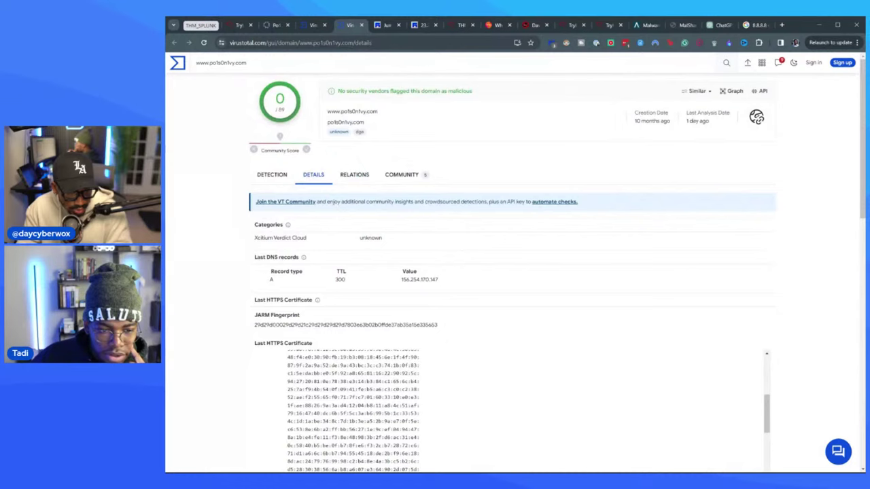
scroll(519, 327, "down", 2)
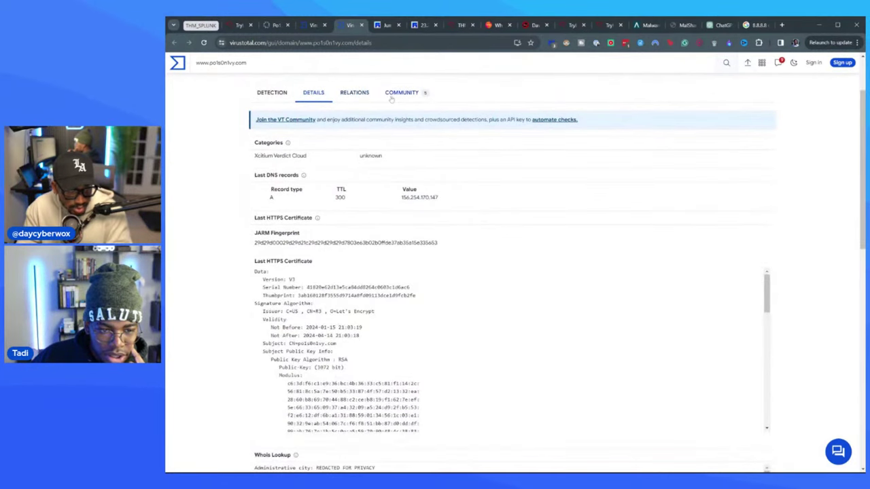
left_click(354, 92)
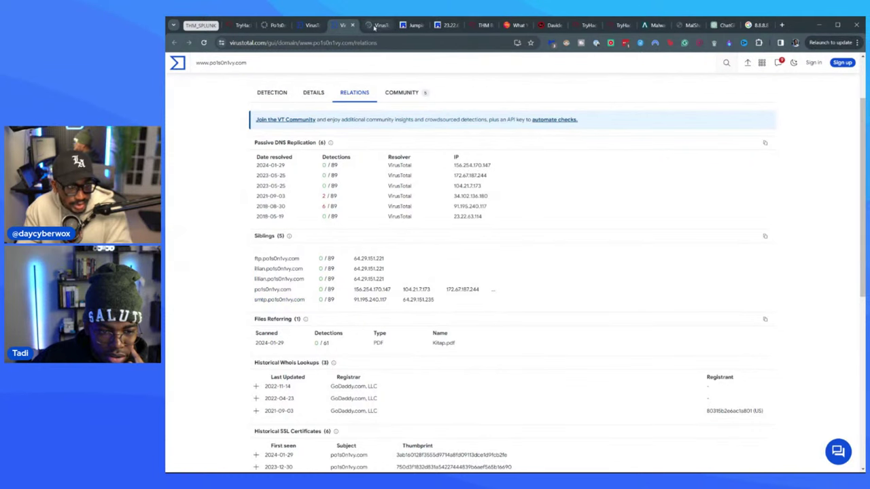
left_click(280, 300)
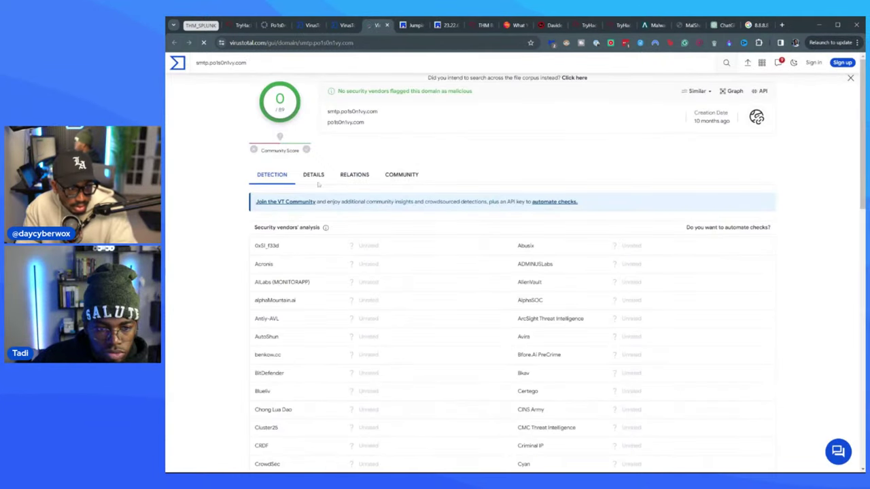
- Show the Whois lookup in smtp.po1s0n1vy.com's Details and compare it with the TryHackMe question
left_click(313, 175)
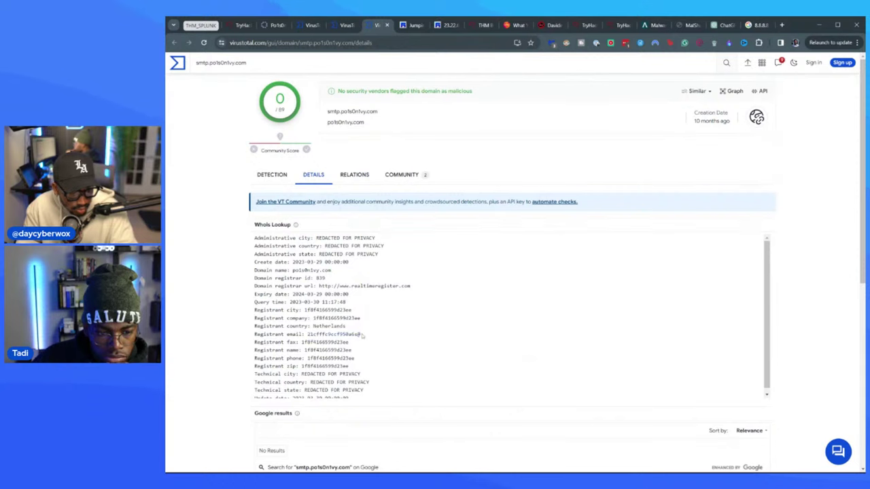
scroll(364, 330, "down", 1)
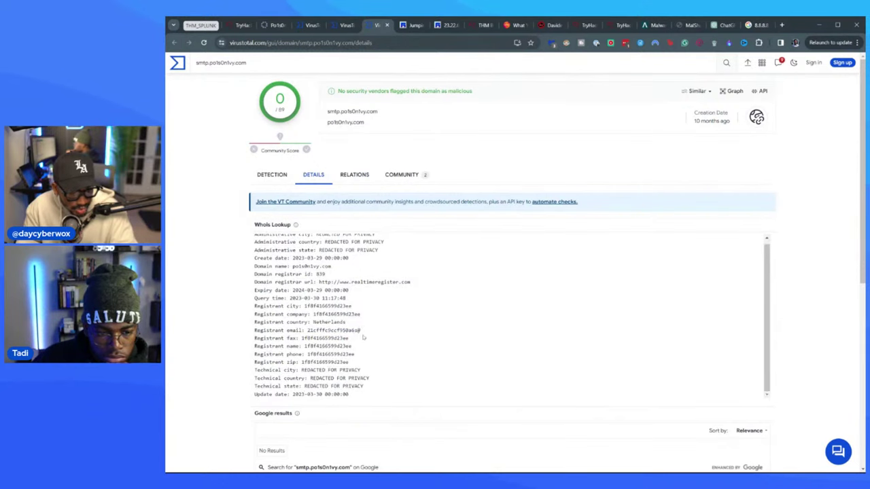
left_click(240, 25)
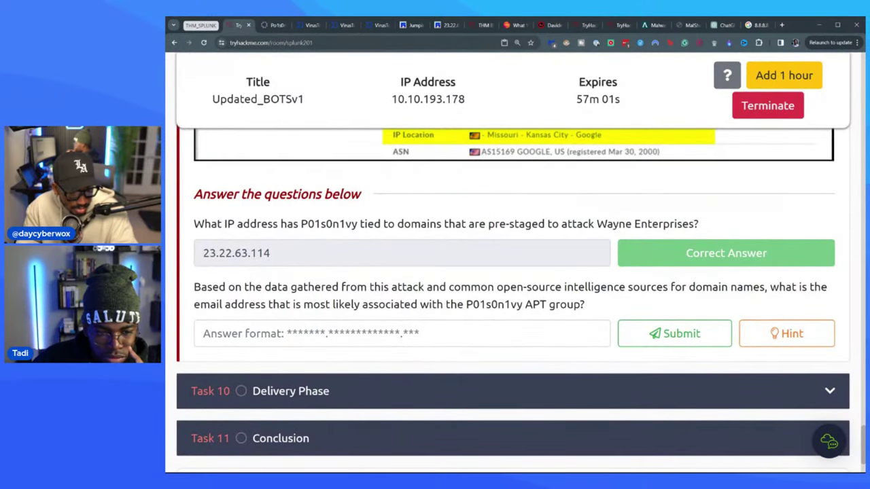
left_click(347, 26)
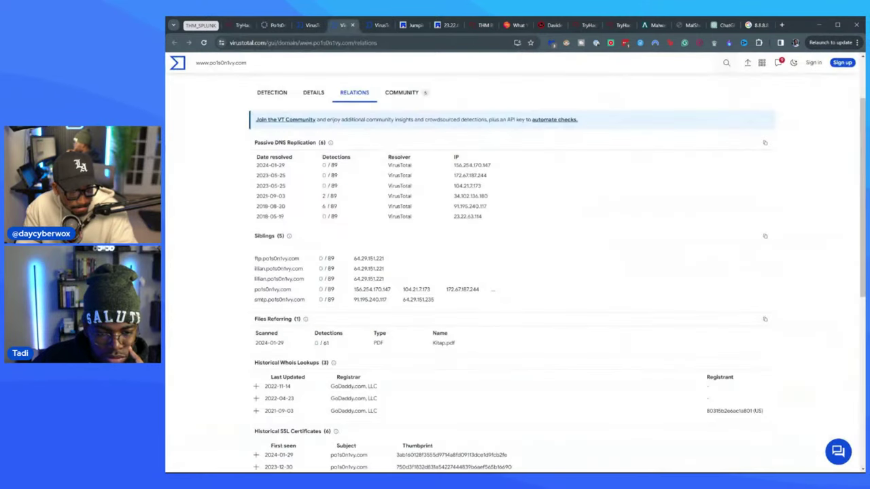
left_click(310, 25)
left_click(275, 25)
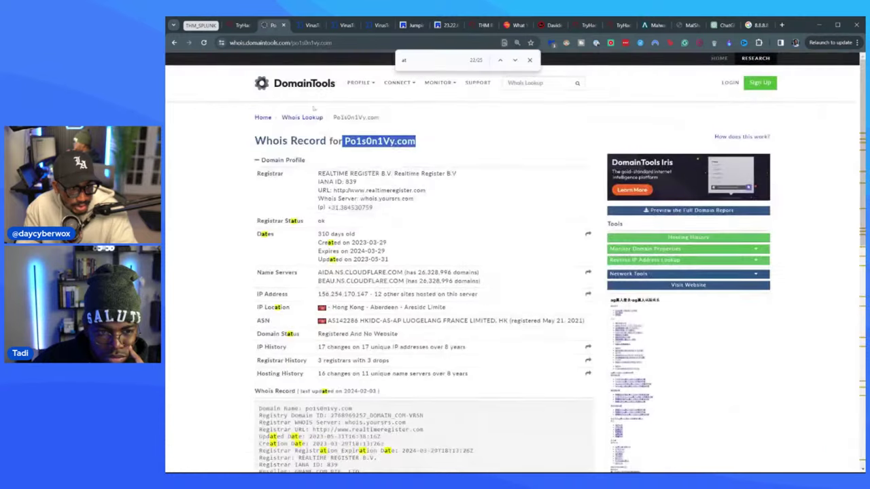
left_click(378, 26)
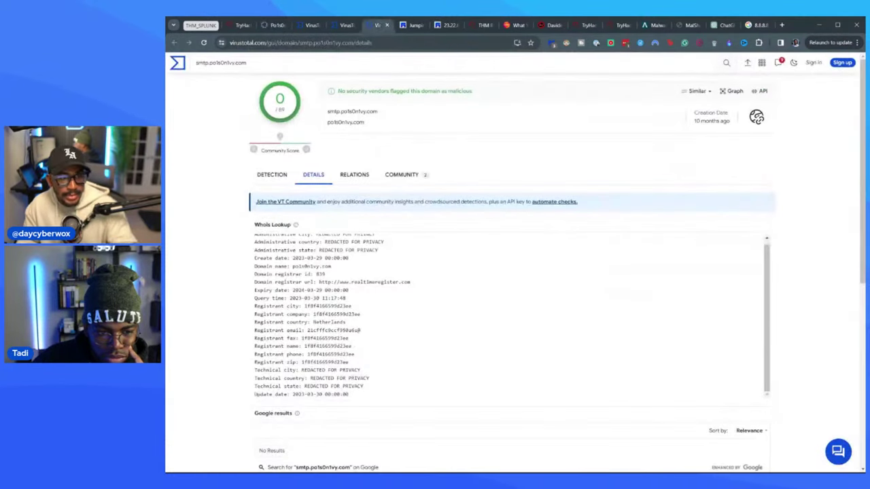
- Copy the registrant email's first part and paste it into the TryHackMe email answer field
left_click_drag(360, 331, 307, 330)
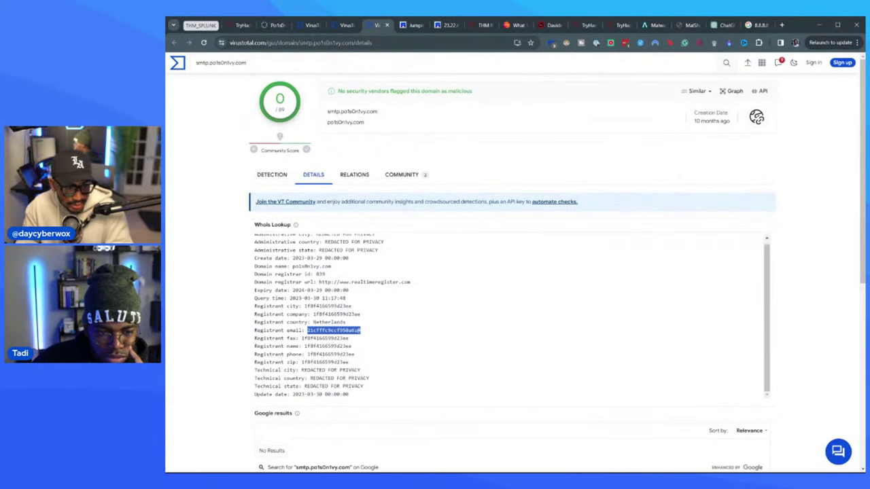
left_click(240, 26)
left_click(203, 333)
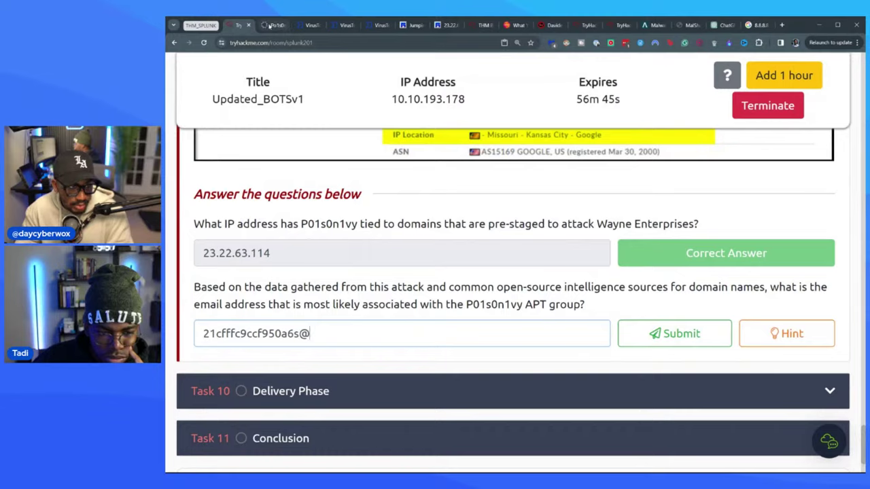
- Append Po1s0n1Vy.com to the email answer and submit it
left_click(275, 22)
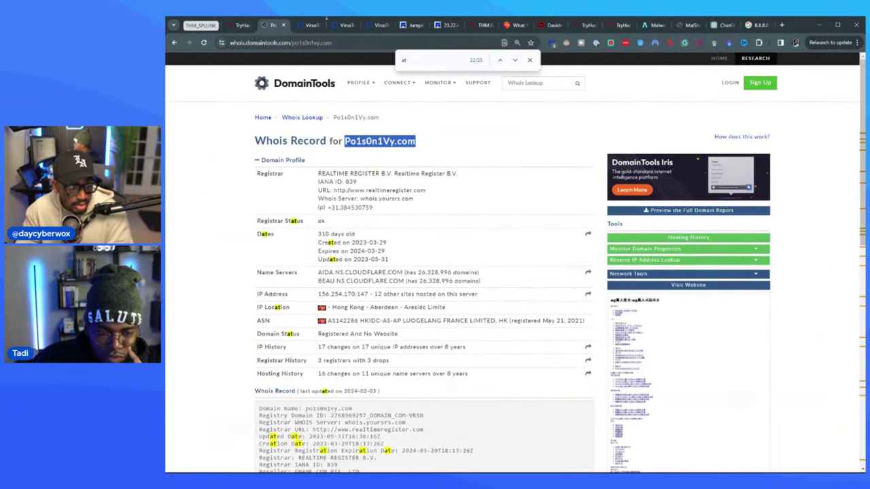
left_click(239, 26)
key("ctrl+v")
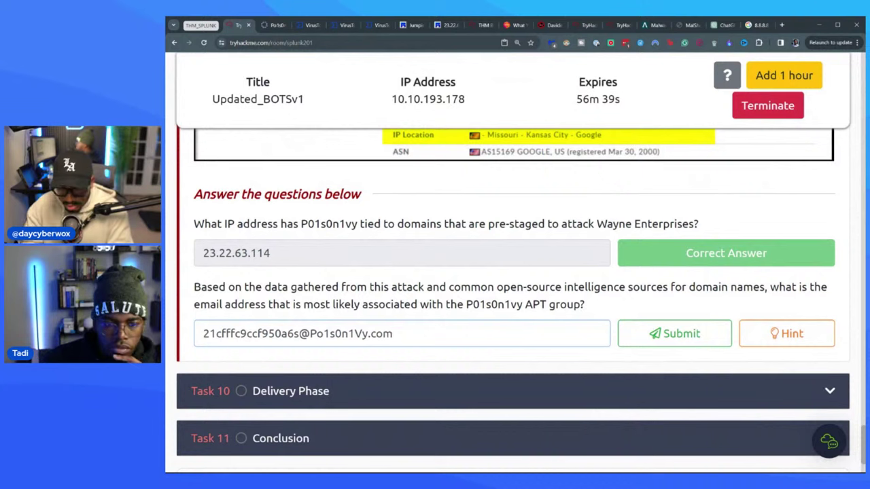
key("Return")
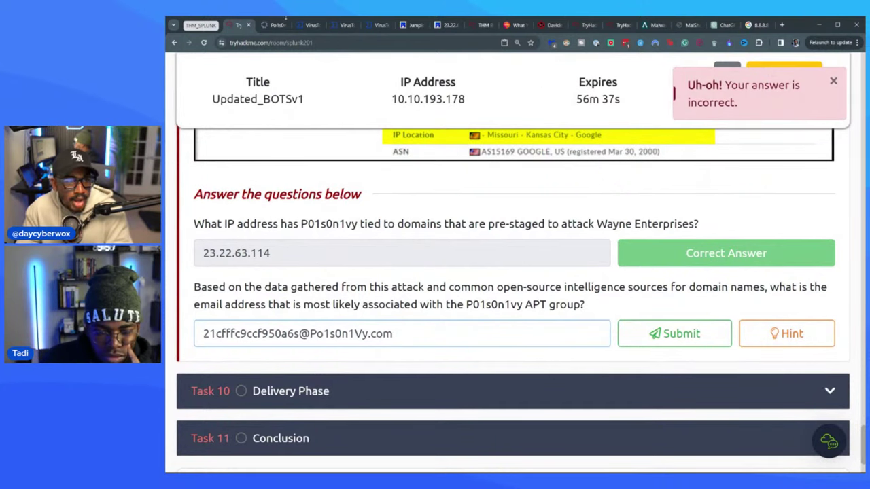
- After the rejection, revisit the smtp.po1s0n1vy.com Whois details and clear the wrong email answer
left_click(304, 25)
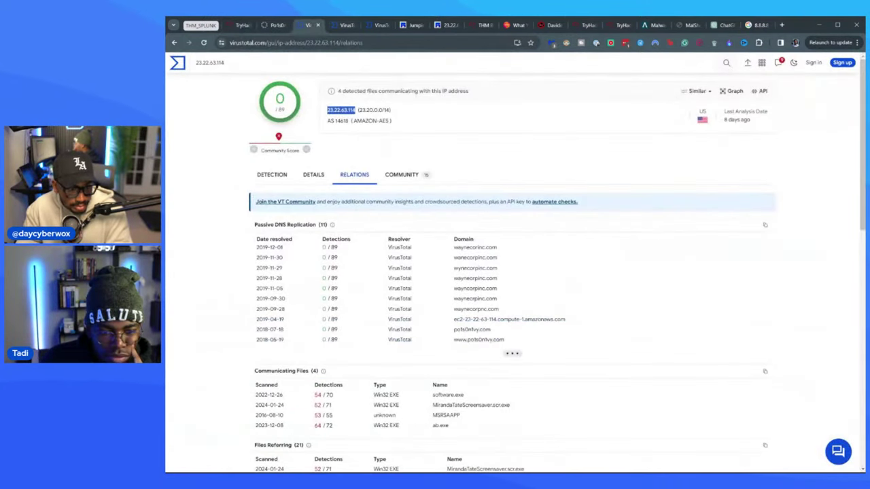
left_click(346, 25)
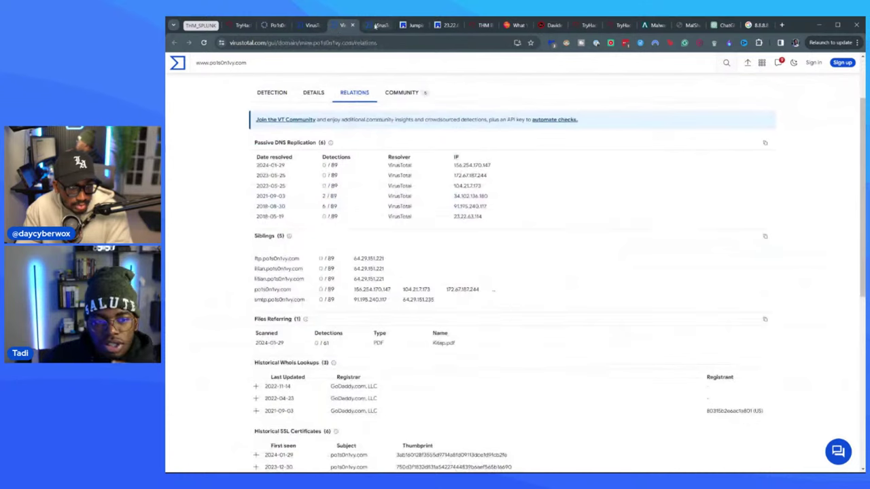
left_click(376, 26)
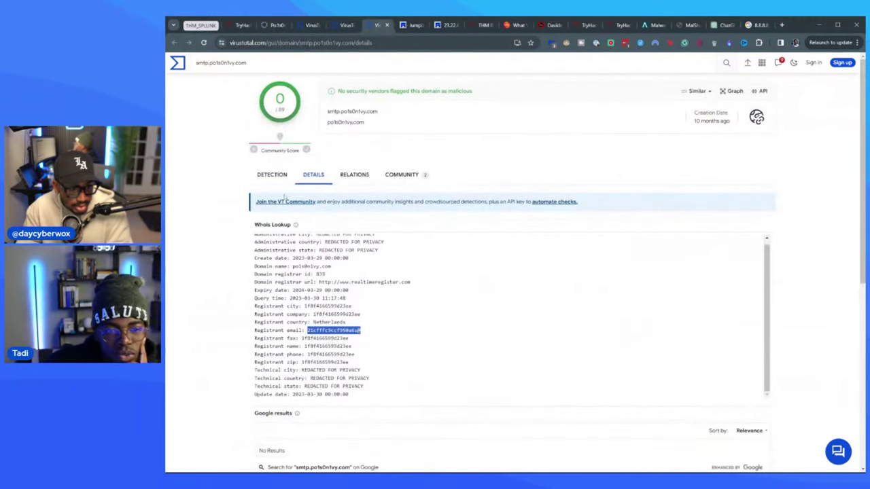
scroll(331, 302, "up", 1)
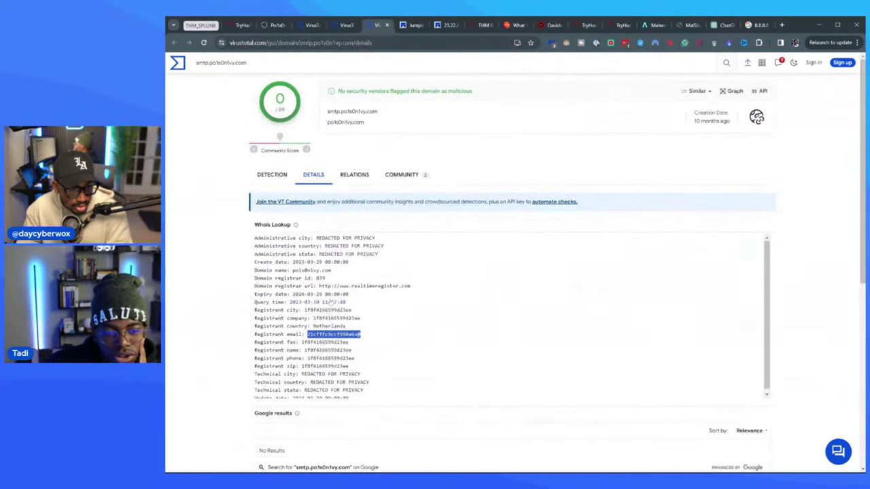
left_click(238, 25)
triple_click(449, 333)
key("BackSpace")
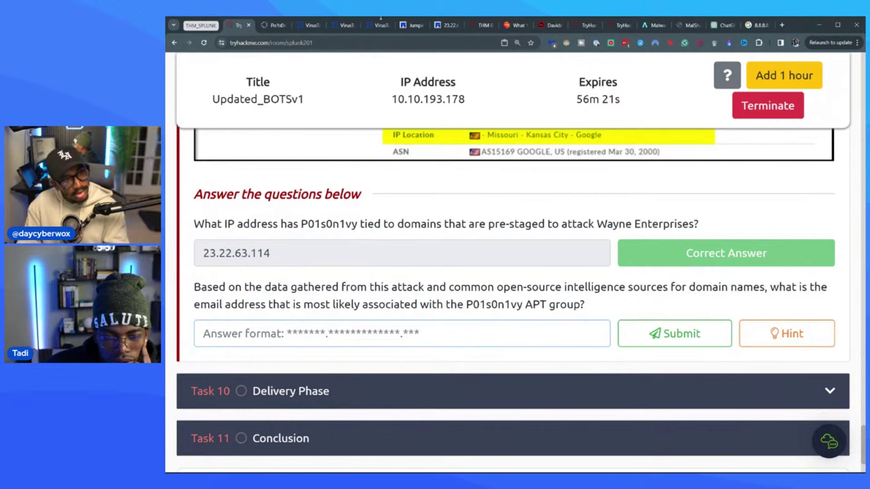
- Scroll the smtp.po1s0n1vy.com Whois box and search Google for smtp.po1s0n1vy.com
left_click(343, 25)
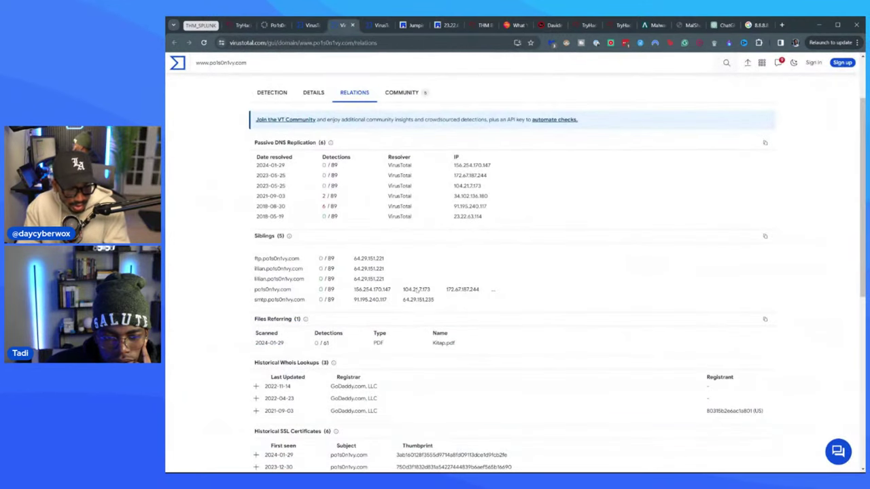
scroll(416, 293, "down", 8)
scroll(416, 292, "up", 5)
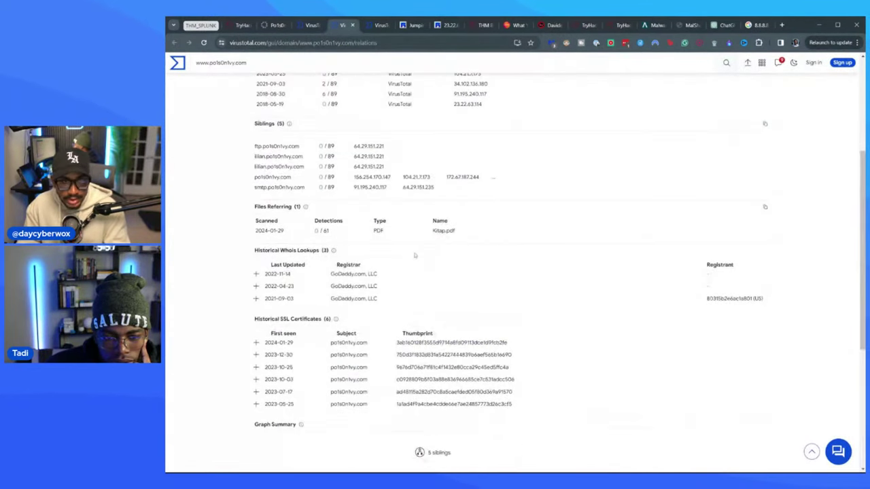
scroll(415, 255, "up", 5)
left_click(379, 25)
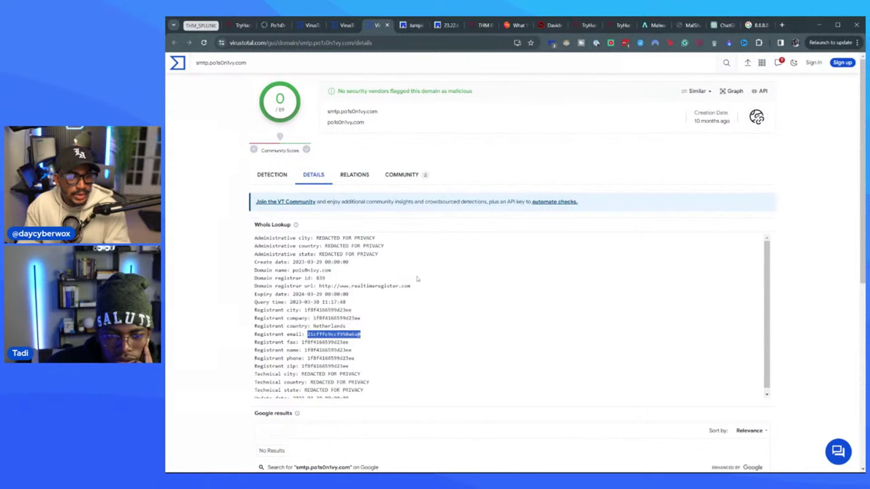
scroll(418, 316, "down", 2)
scroll(235, 384, "down", 2)
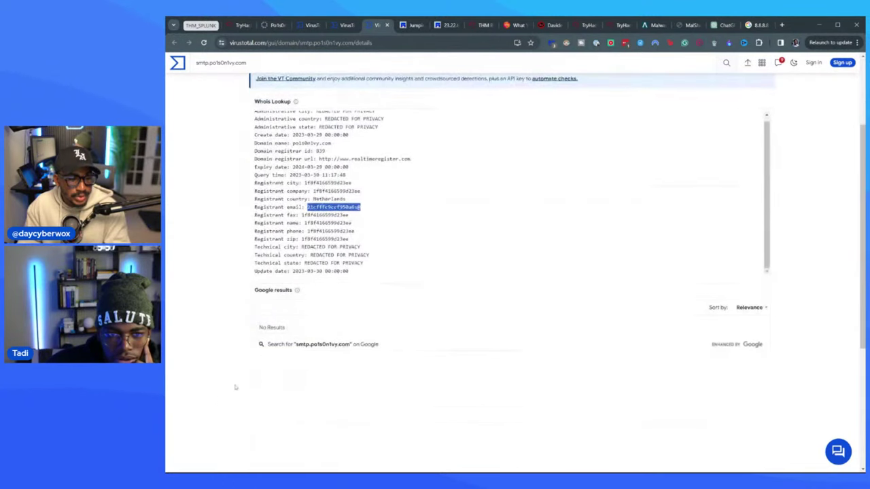
left_click(326, 345)
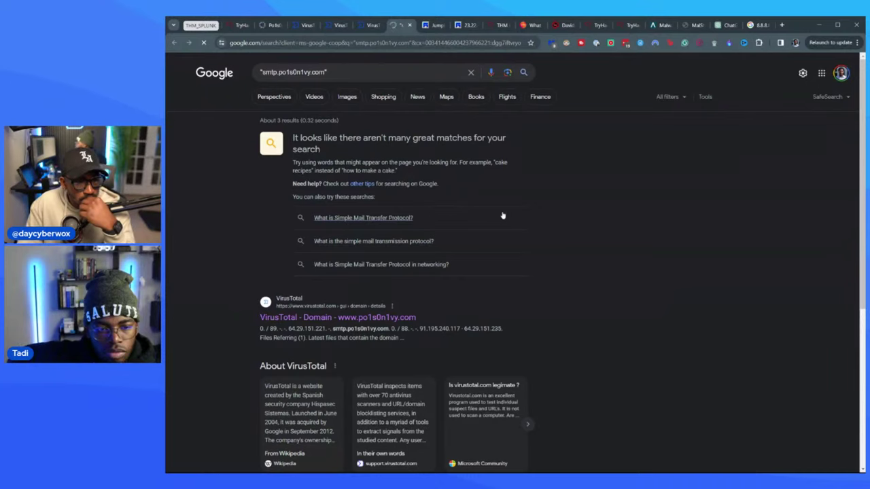
- From the smtp.po1s0n1vy.com results, open the Robtex entries for 159.69.224.2 and 185.82.216.58 in background tabs
scroll(499, 216, "down", 4)
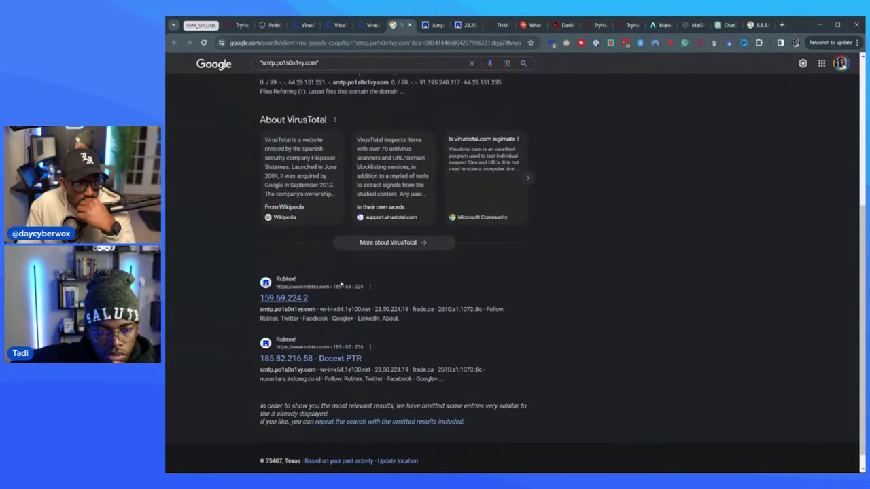
middle_click(303, 299)
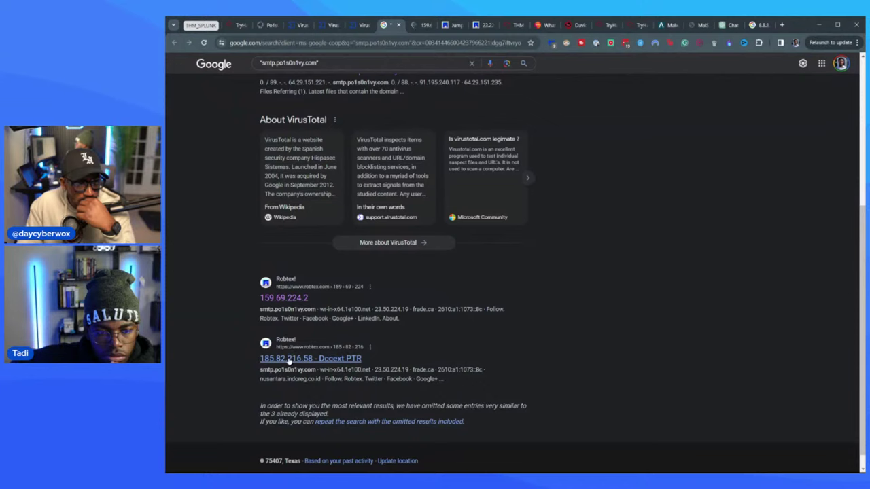
scroll(289, 362, "up", 1)
middle_click(299, 397)
- Read through the 159.69.224.2 and 185.82.216.58 Robtex lookups, closing them and the Google results
left_click(406, 25)
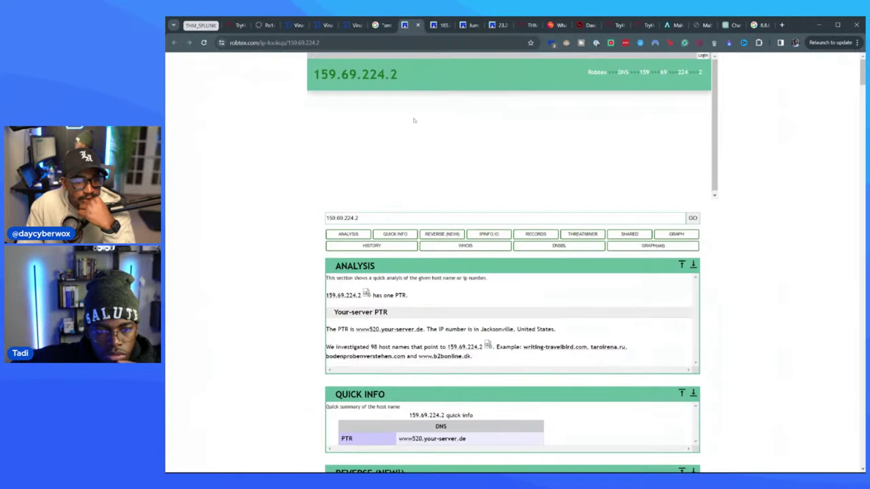
scroll(503, 262, "down", 3)
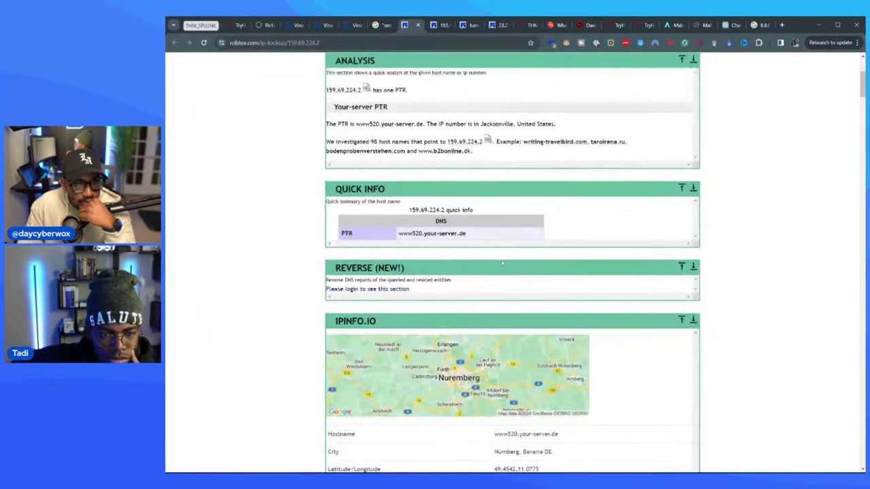
scroll(503, 263, "down", 6)
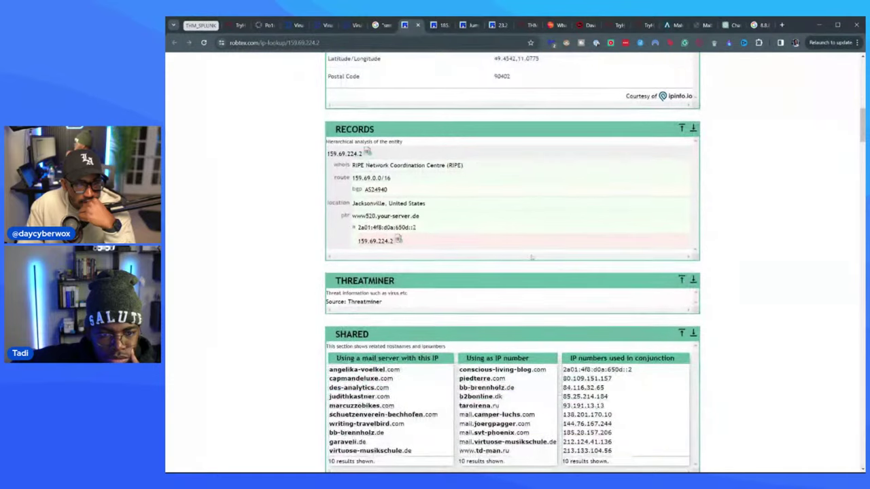
scroll(533, 257, "down", 8)
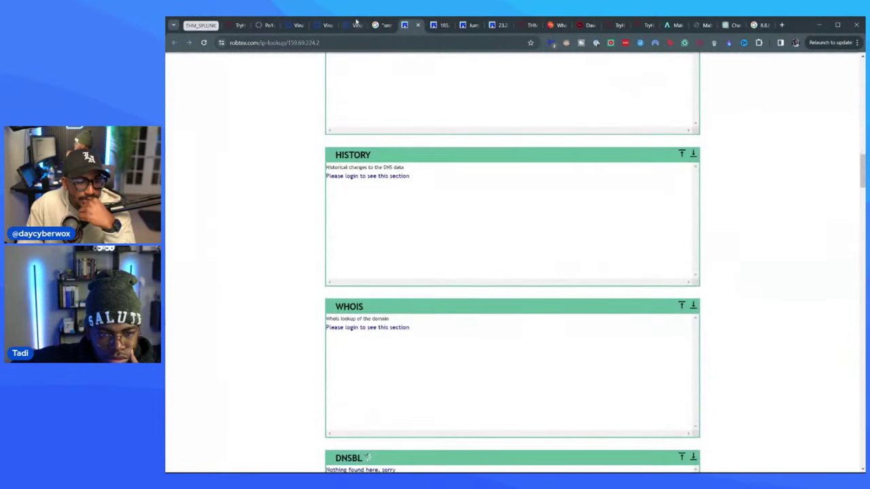
scroll(510, 219, "down", 10)
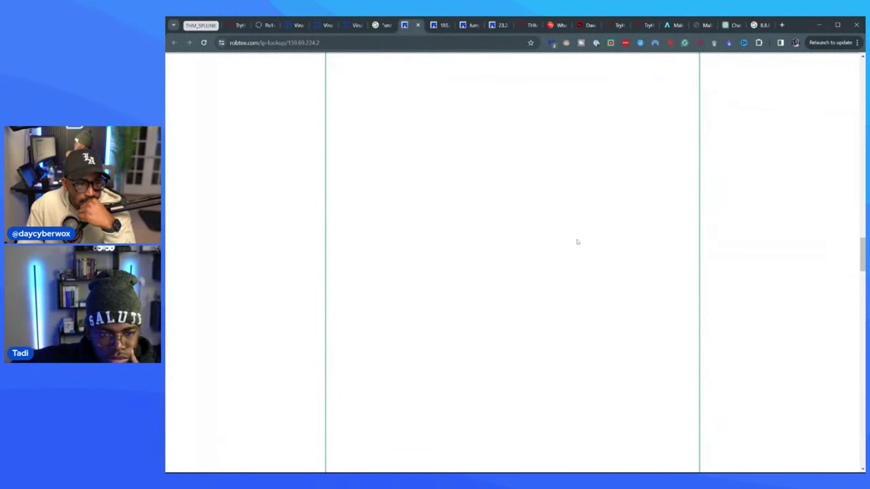
scroll(619, 247, "down", 5)
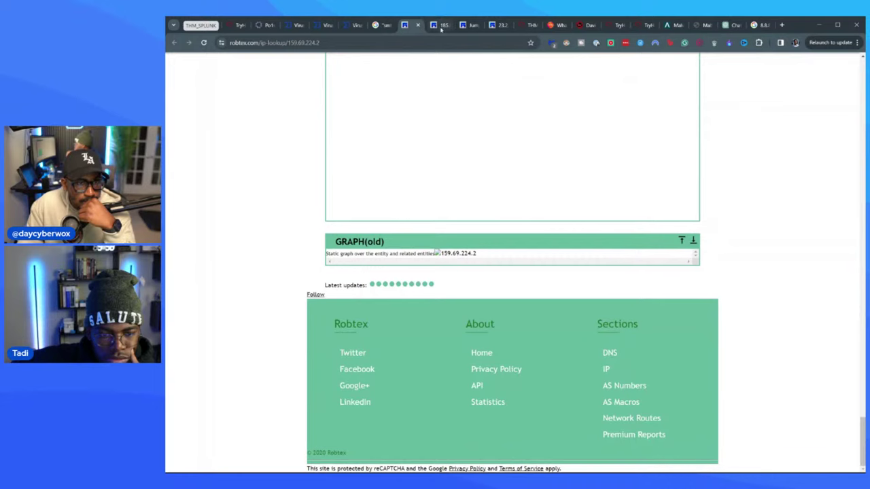
left_click(419, 26)
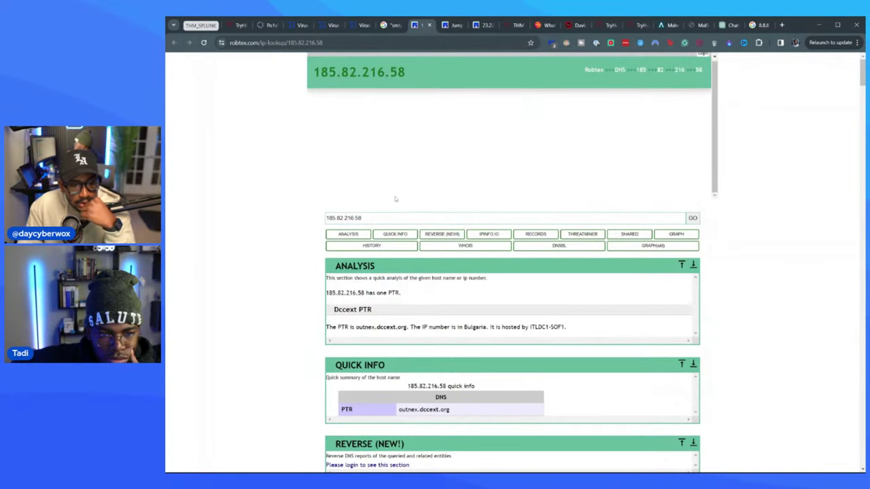
scroll(573, 217, "down", 10)
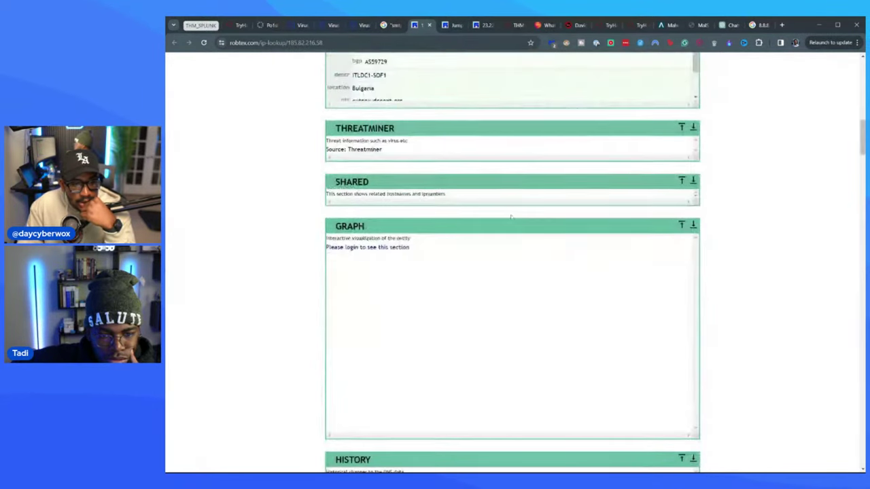
scroll(527, 247, "down", 10)
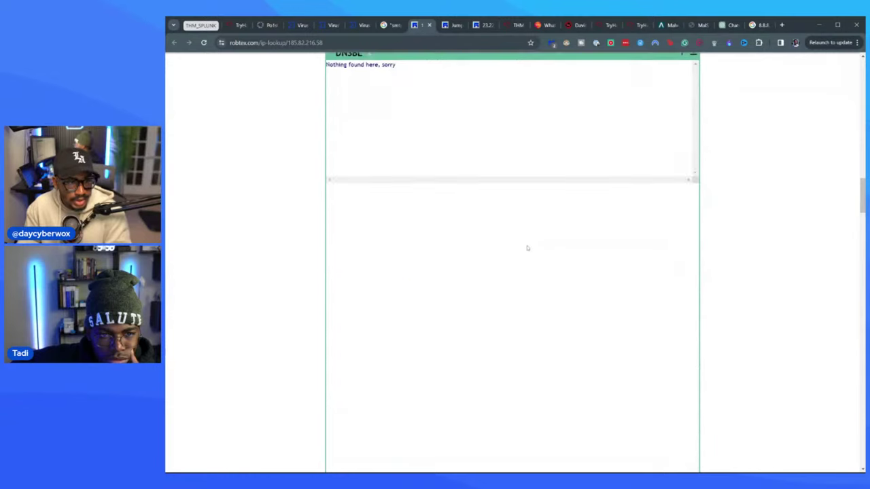
scroll(526, 251, "down", 10)
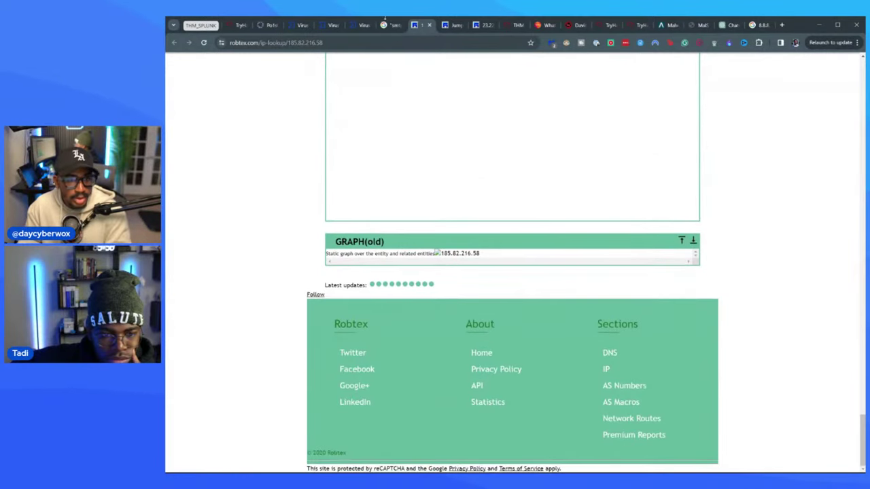
left_click(429, 25)
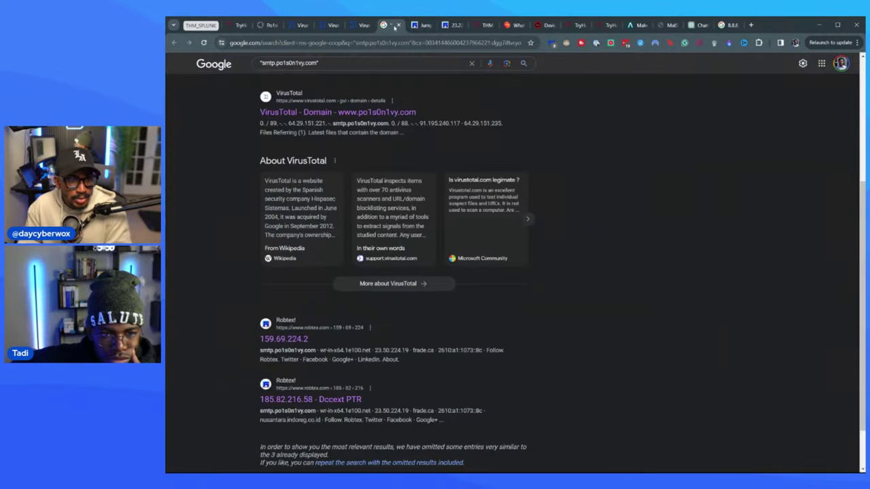
left_click(399, 25)
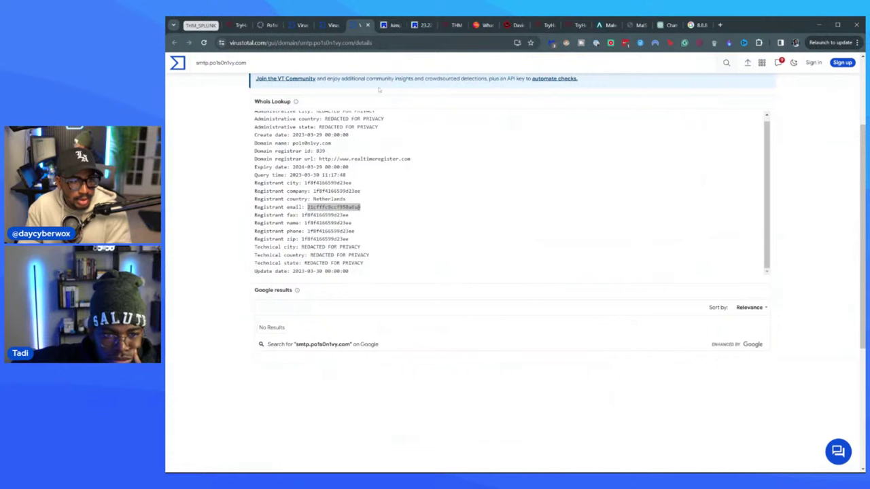
- Duplicate the prankglassinebracket.jumpingcrab.com Robtex lookup and focus its search box
left_click(415, 26)
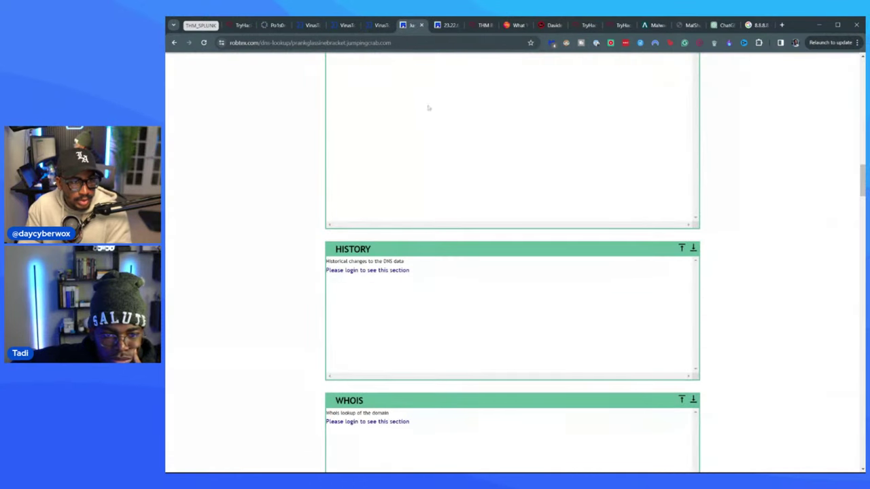
left_click(454, 27)
left_click(414, 28)
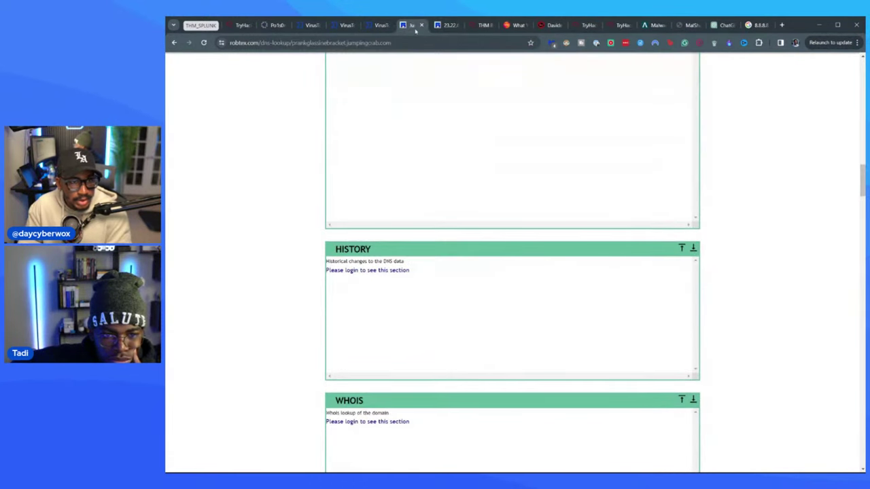
right_click(415, 26)
left_click(415, 98)
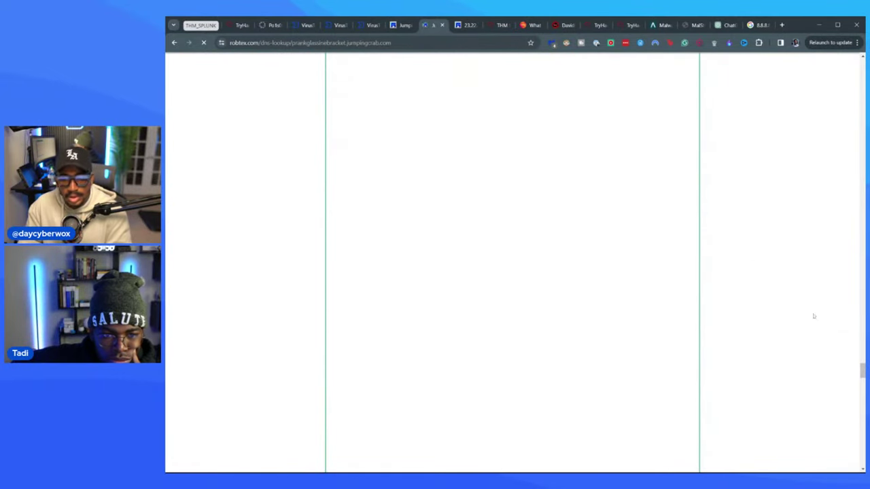
scroll(513, 272, "down", 8)
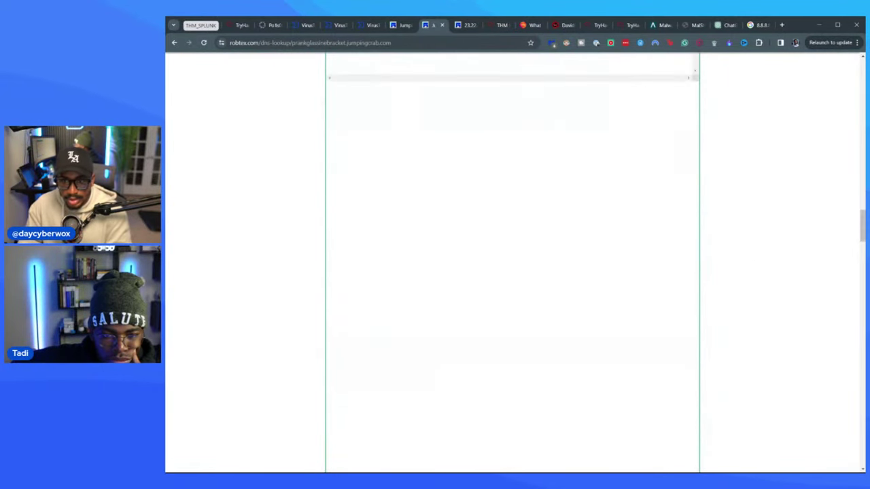
scroll(513, 272, "up", 15)
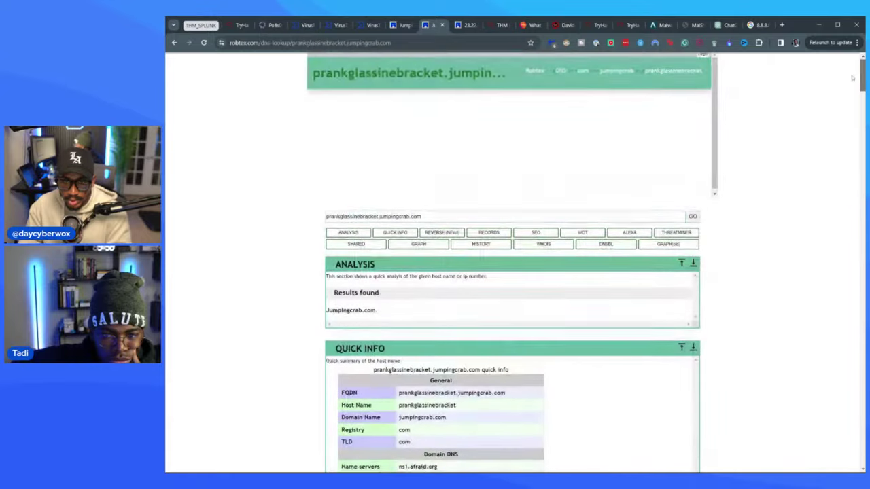
left_click(389, 223)
- Replace the Robtex search with Po1s0n1Vy.com, trimmed from the registrant email, and run the lookup
key("ctrl+a")
key("ctrl+v")
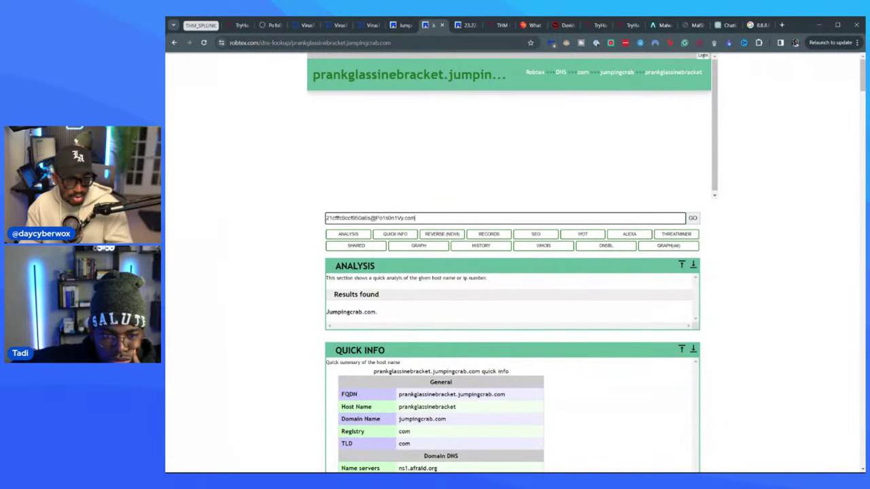
left_click_drag(377, 218, 305, 218)
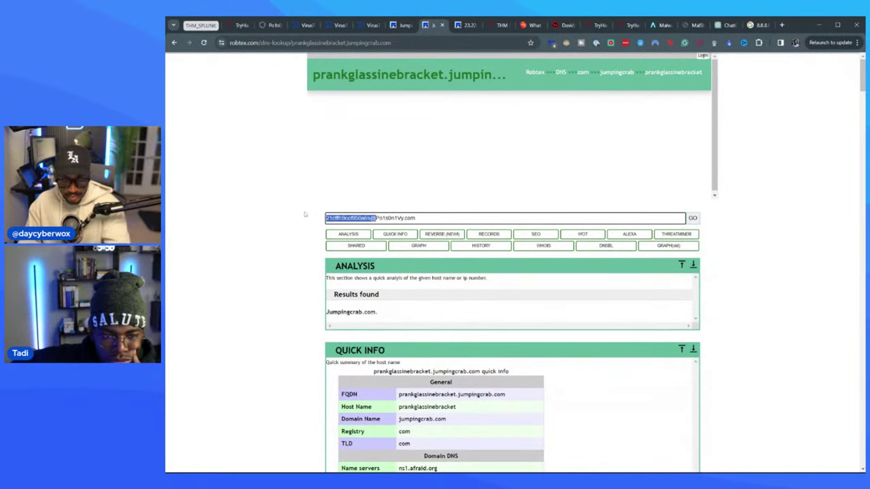
key("BackSpace")
key("Return")
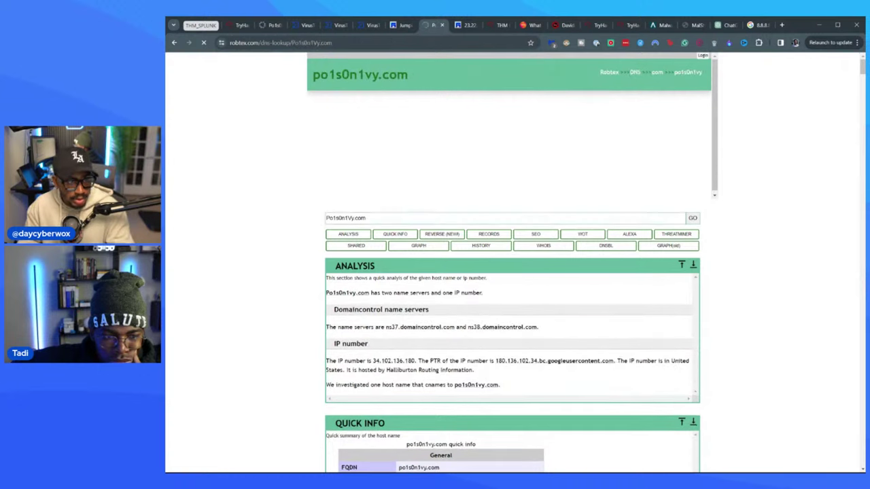
key("ctrl+a")
key("ctrl+c")
- Scroll through the po1s0n1vy.com report, including 34.102.136.180 and the domaincontrol.com name servers
scroll(416, 295, "down", 4)
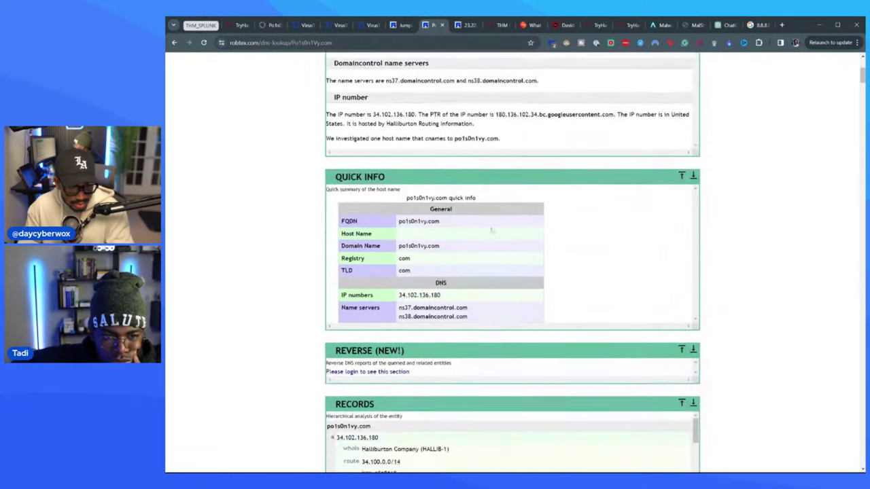
scroll(408, 272, "down", 4)
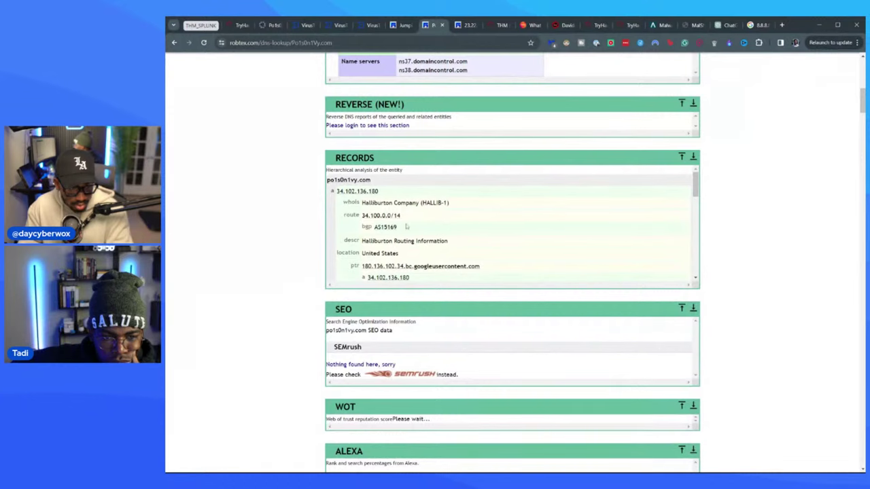
scroll(534, 278, "down", 5)
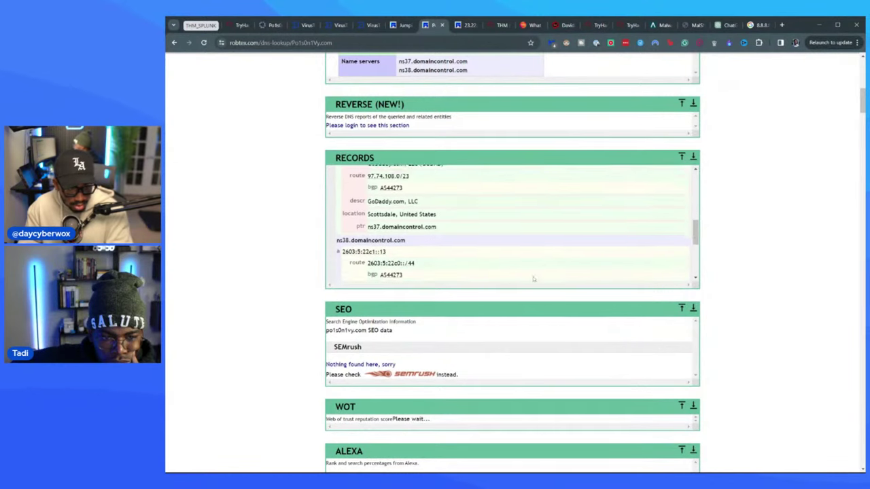
scroll(534, 278, "down", 3)
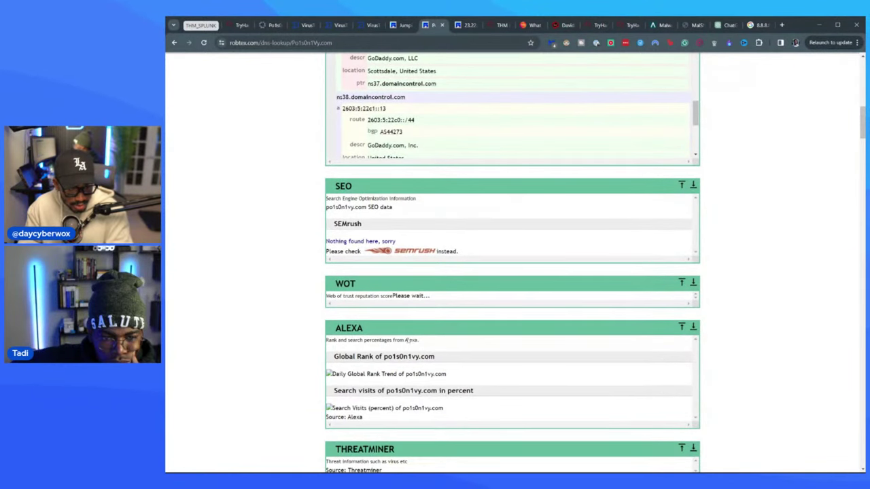
scroll(408, 341, "down", 4)
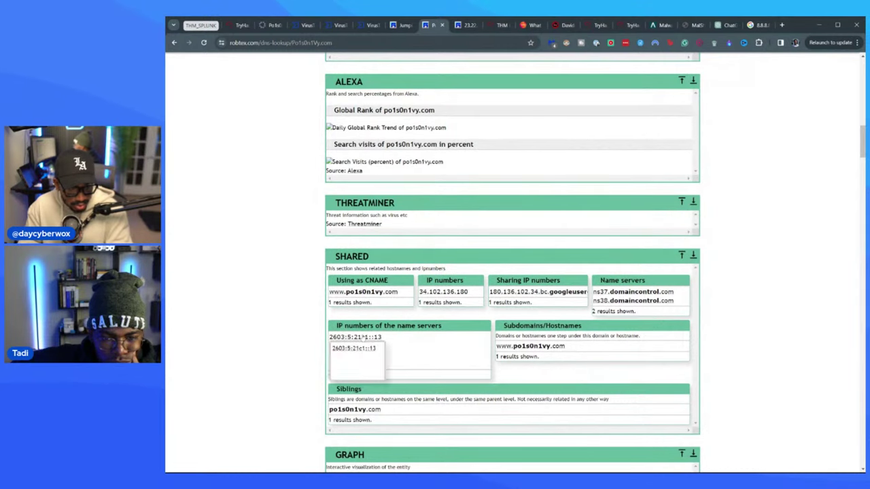
scroll(380, 329, "down", 2)
scroll(256, 324, "down", 10)
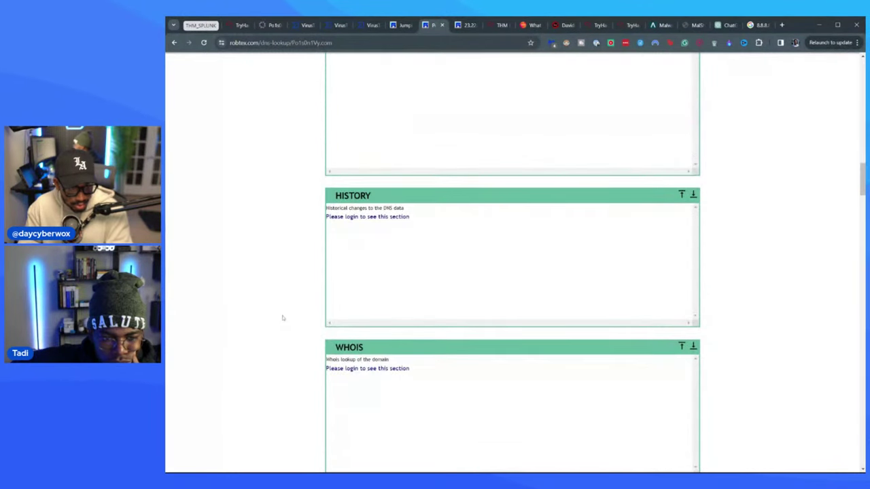
scroll(303, 320, "down", 6)
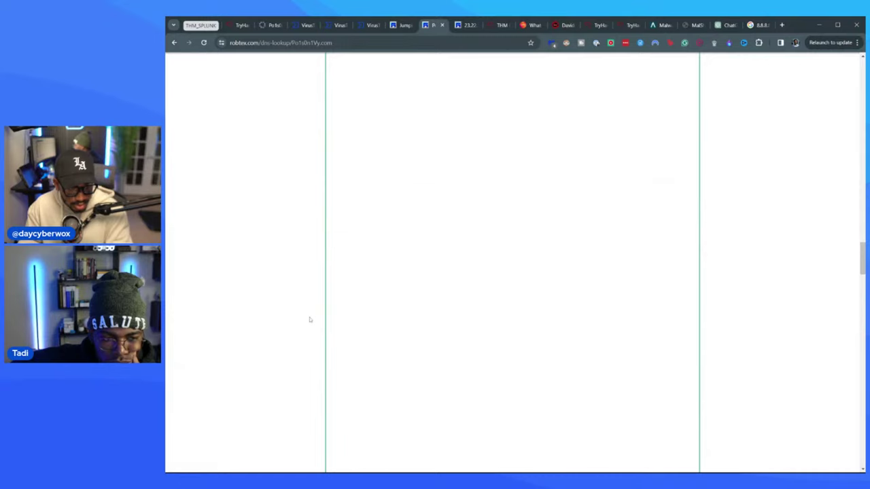
scroll(310, 319, "down", 5)
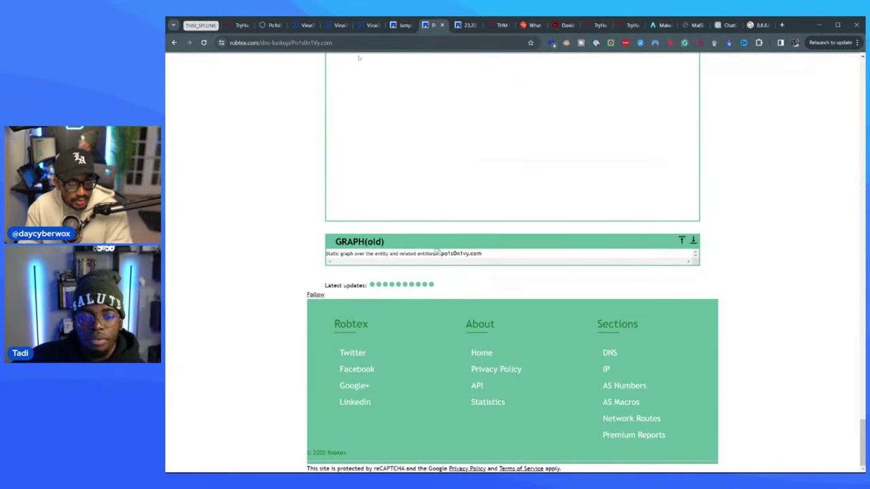
key("ctrl+t")
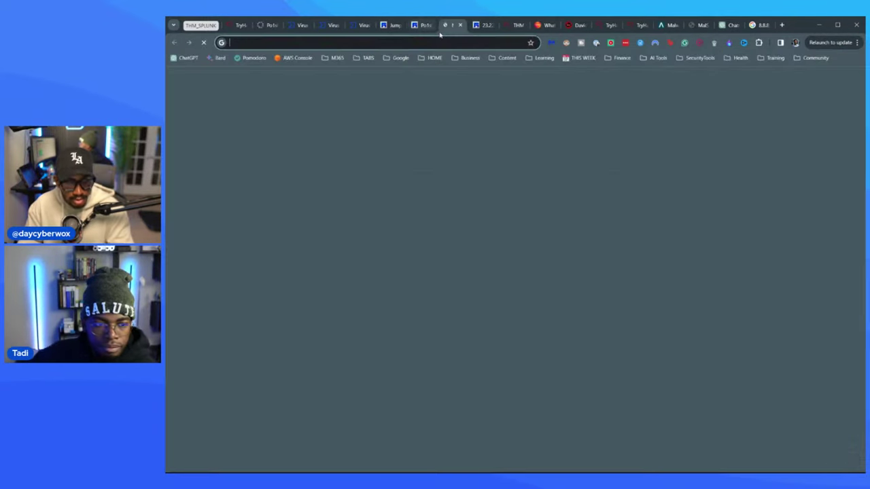
- Search Google for 'po1s0n1vy.com email' and copy the address from the AlienVault indicator page
key("ctrl+v")
type("email")
key("Return")
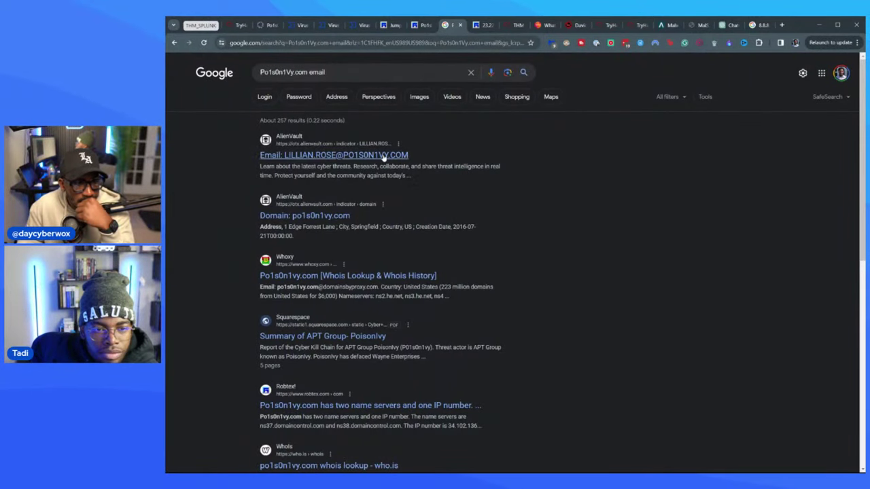
middle_click(401, 156)
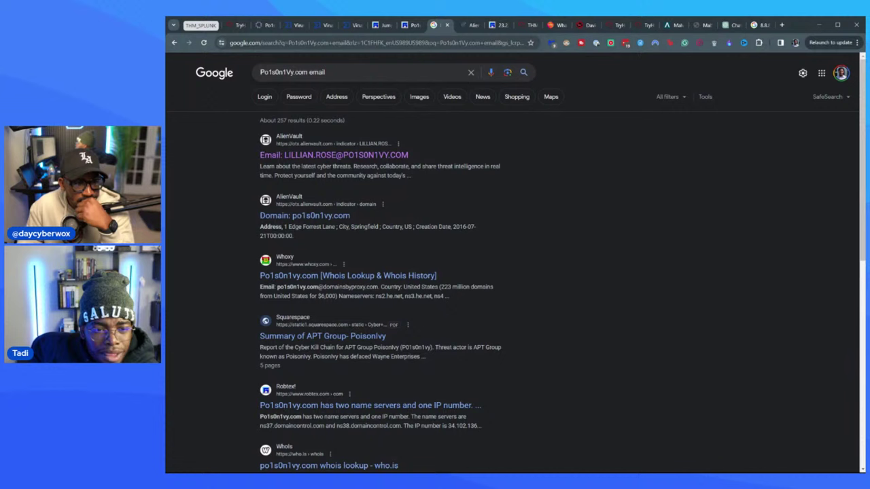
left_click(469, 25)
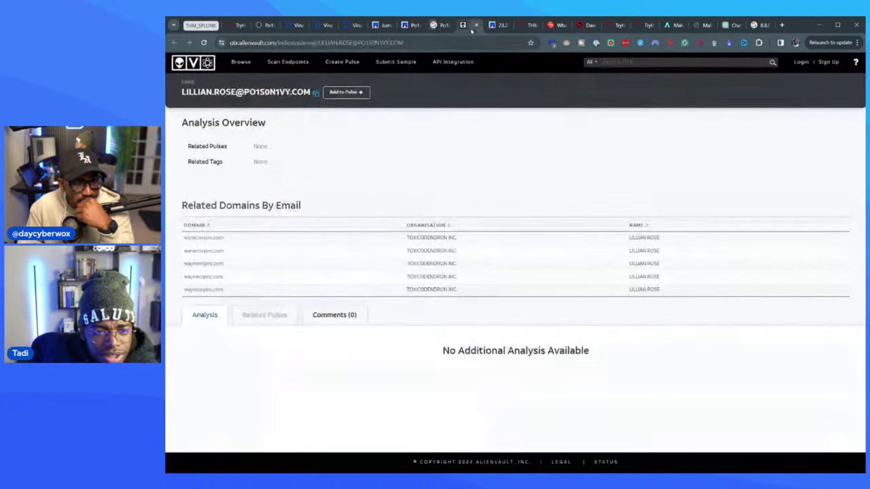
left_click(315, 94)
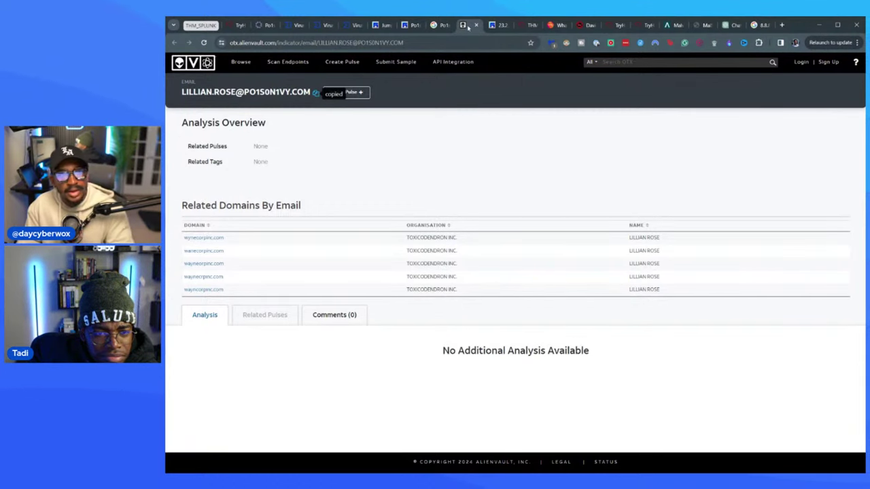
- Search the copied email address in quotes, then view Whoxy's po1s0n1vy.com Whois page
key("ctrl+t")
type("\"")
key("ctrl+v")
type("\"")
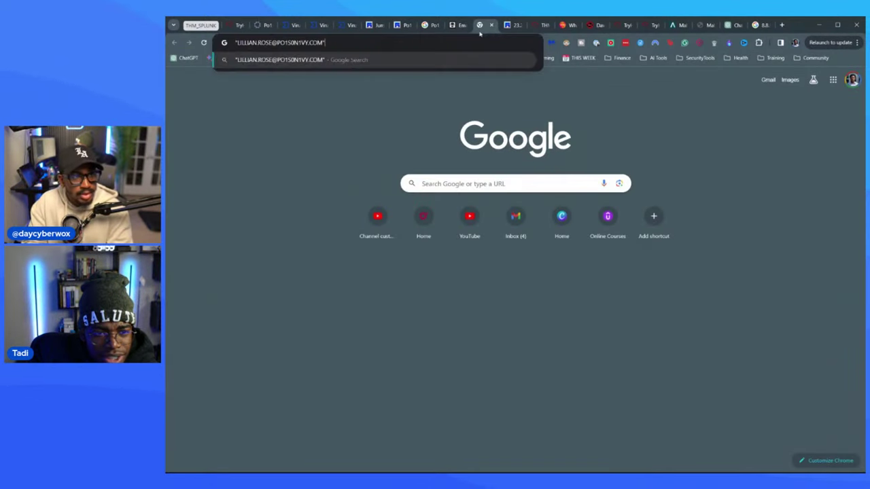
key("Return")
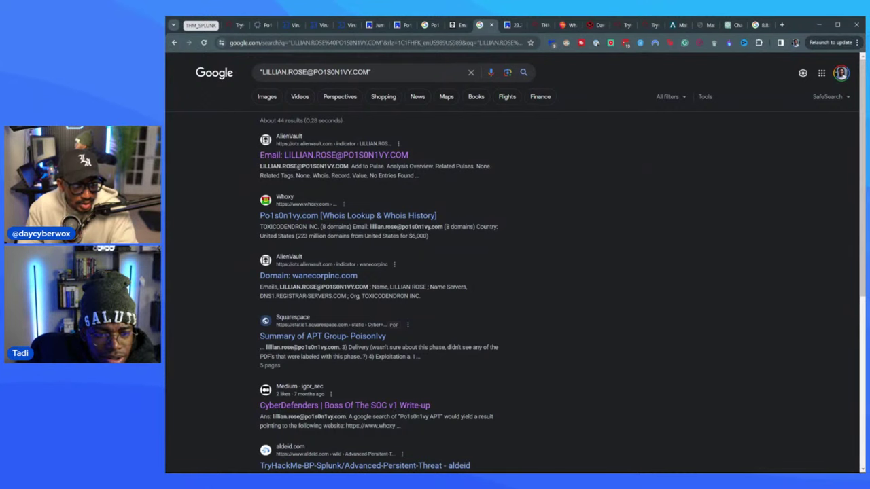
scroll(519, 253, "down", 2)
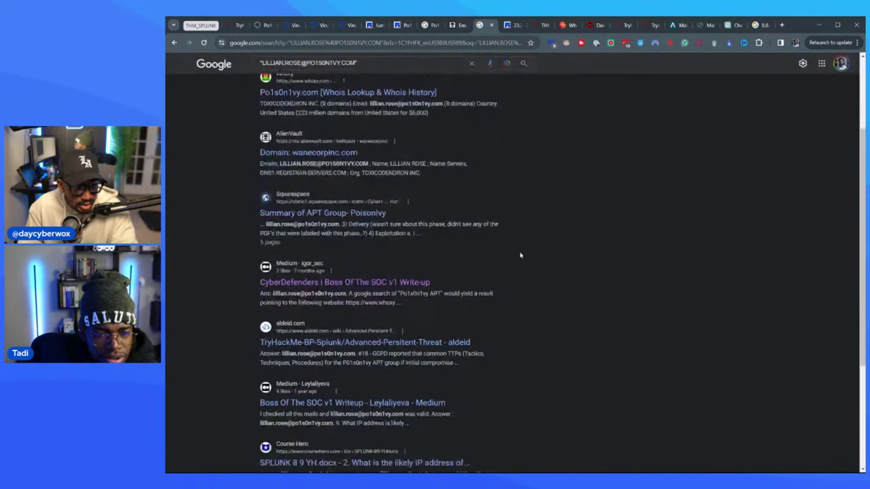
scroll(464, 259, "up", 2)
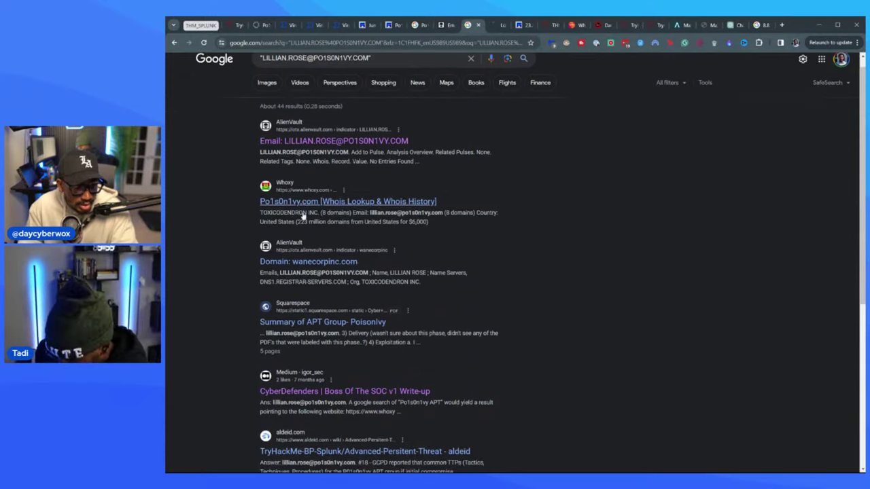
scroll(302, 216, "down", 1)
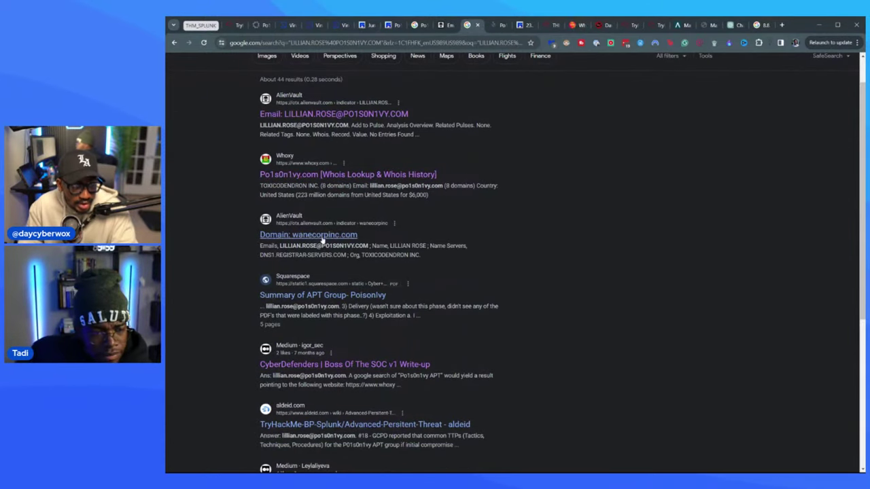
left_click(466, 25)
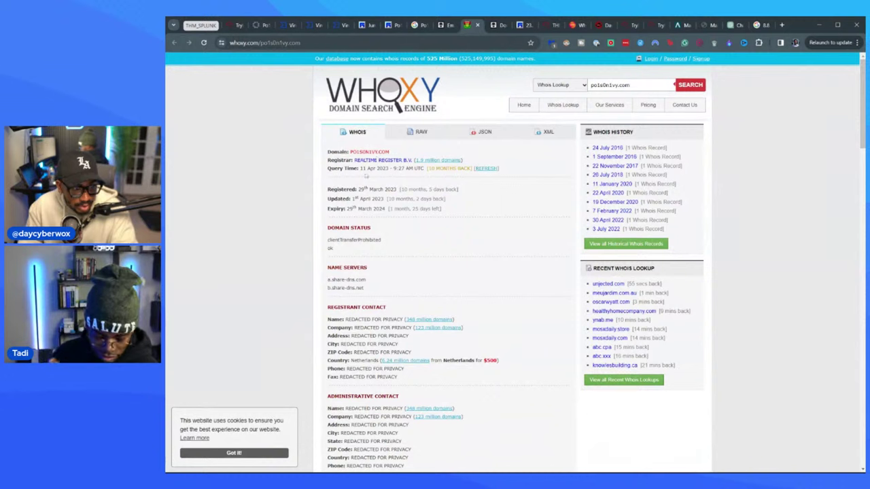
- Find the registrant email in po1s0n1vy.com's Whoxy whois history and paste it into TryHackMe's APT email answer
key("ctrl+f")
type("at")
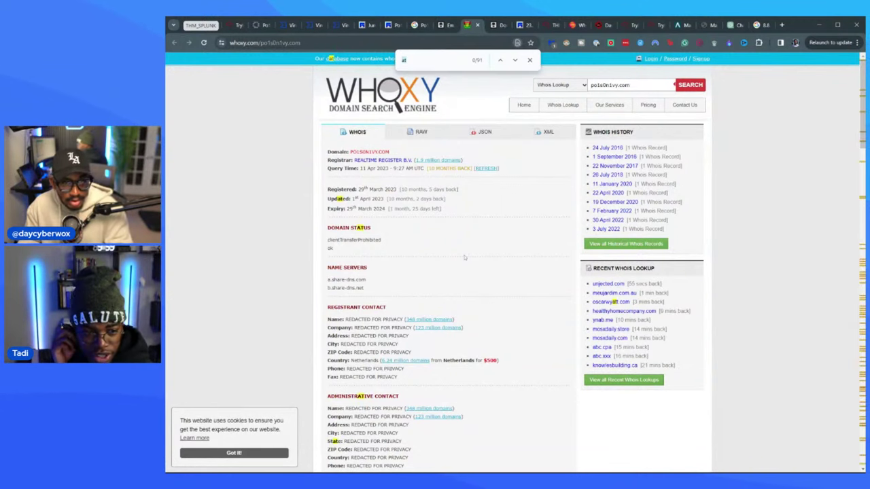
key("ctrl+a")
key("ctrl+v")
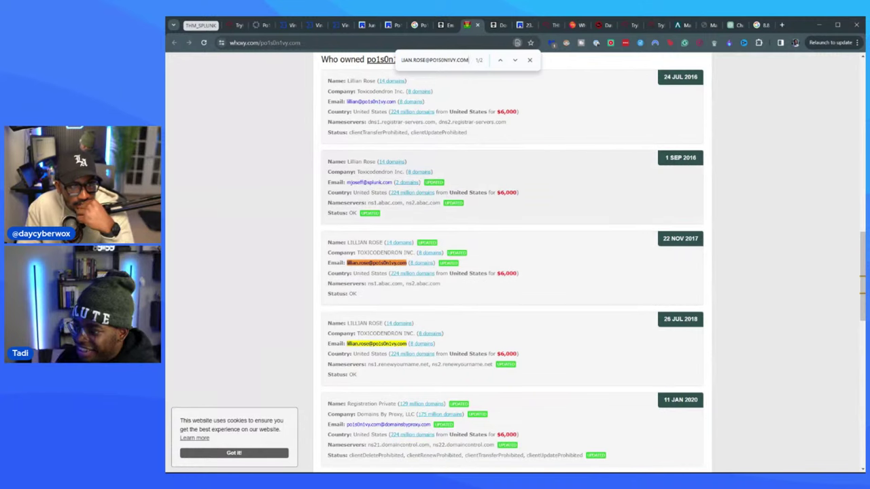
scroll(389, 187, "up", 1)
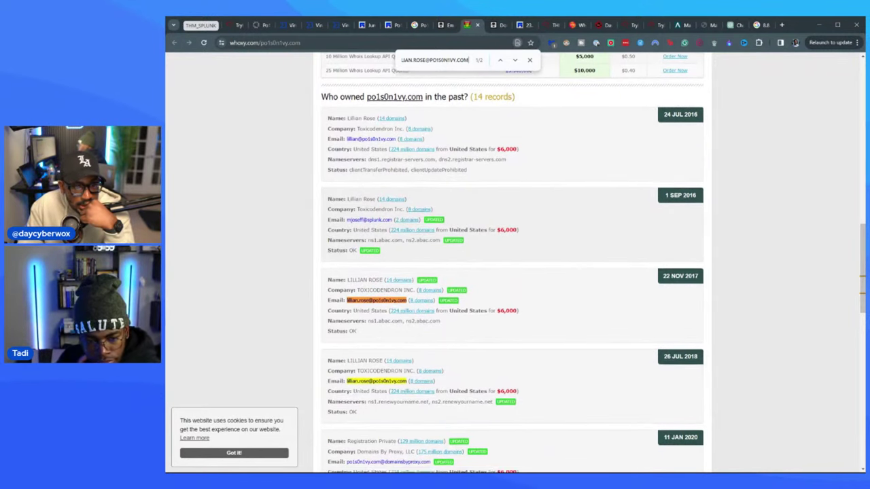
scroll(366, 233, "down", 2)
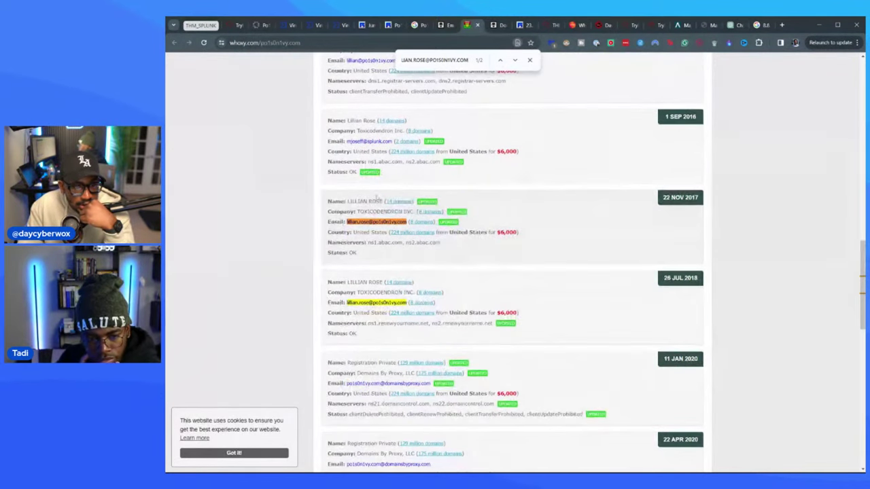
left_click(234, 25)
key("ctrl+v")
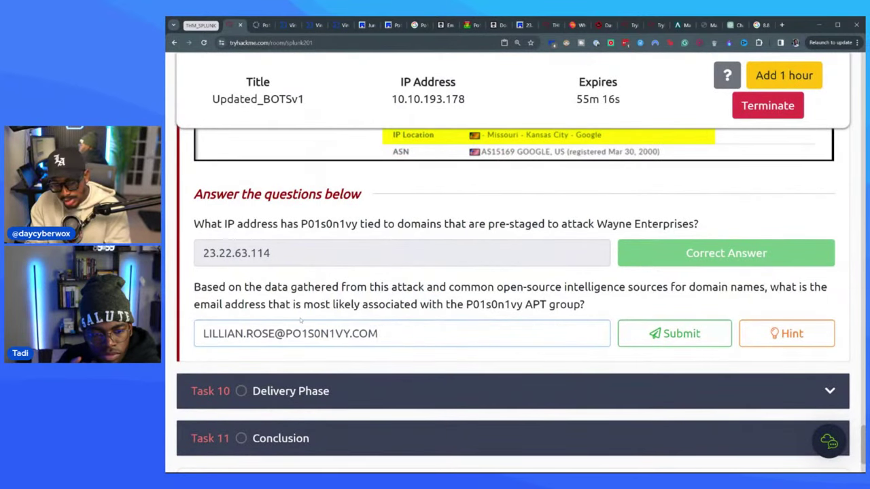
- Submit the APT email answer, then glance over the Whoxy, AlienVault and Robtex tabs
key("Return")
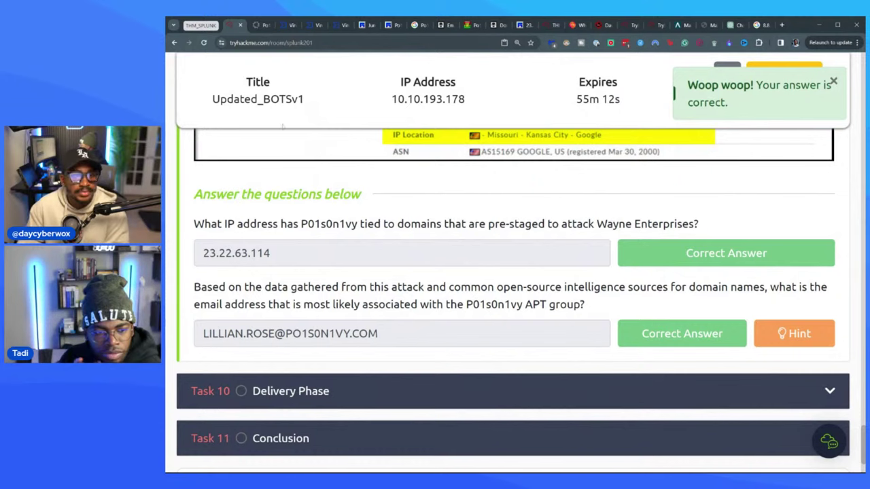
left_click(469, 25)
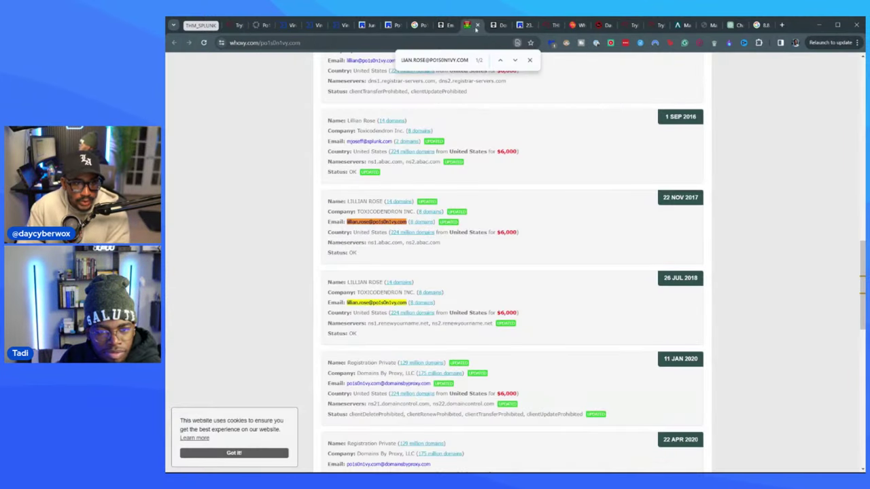
left_click(501, 27)
left_click(520, 25)
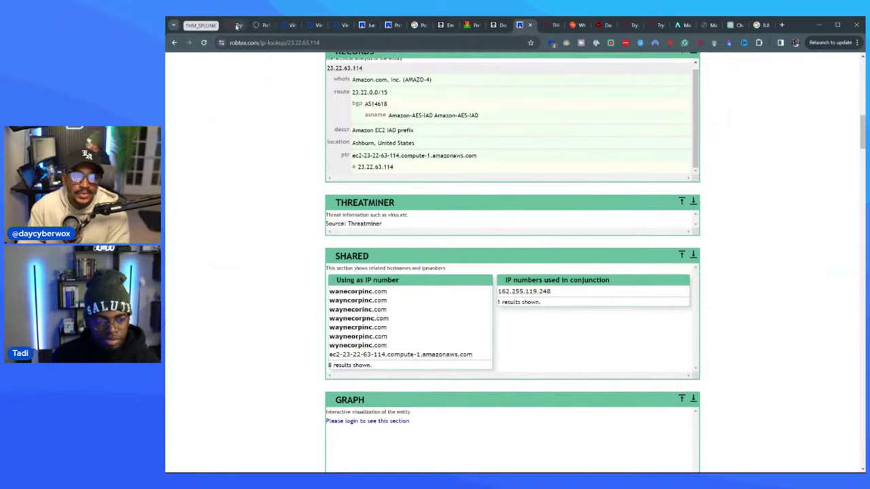
left_click(233, 26)
- Expand Task 10 Delivery Phase and read down to its OSINT sites list and ThreatMiner instructions
left_click(362, 397)
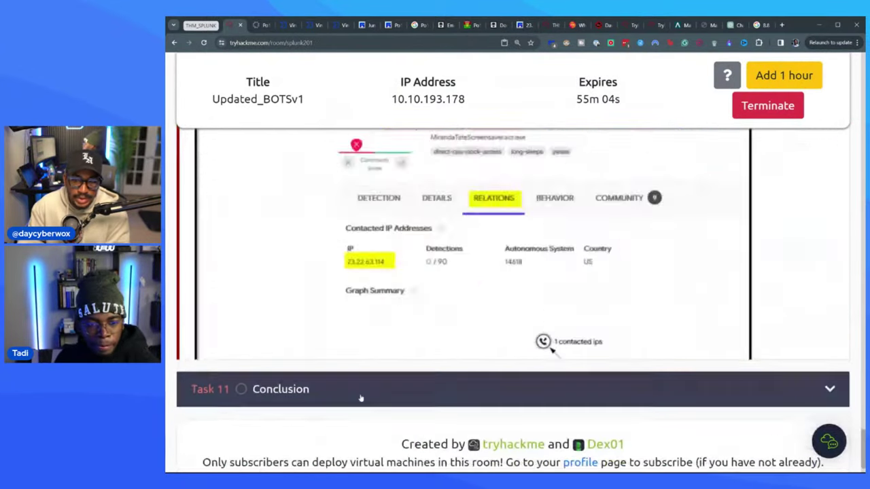
scroll(439, 269, "up", 10)
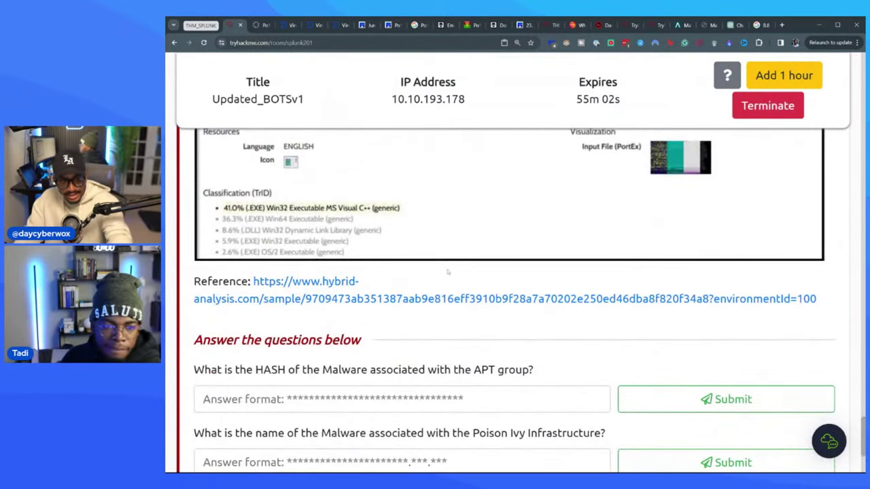
scroll(457, 270, "up", 8)
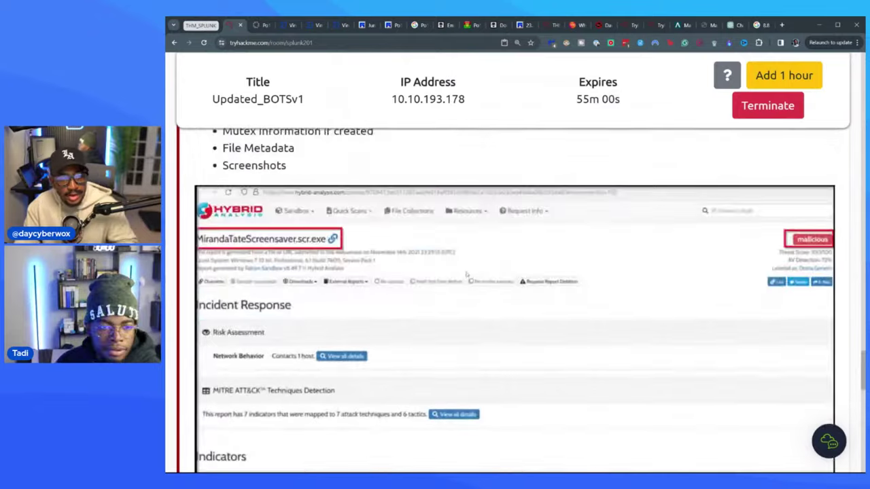
scroll(457, 270, "up", 10)
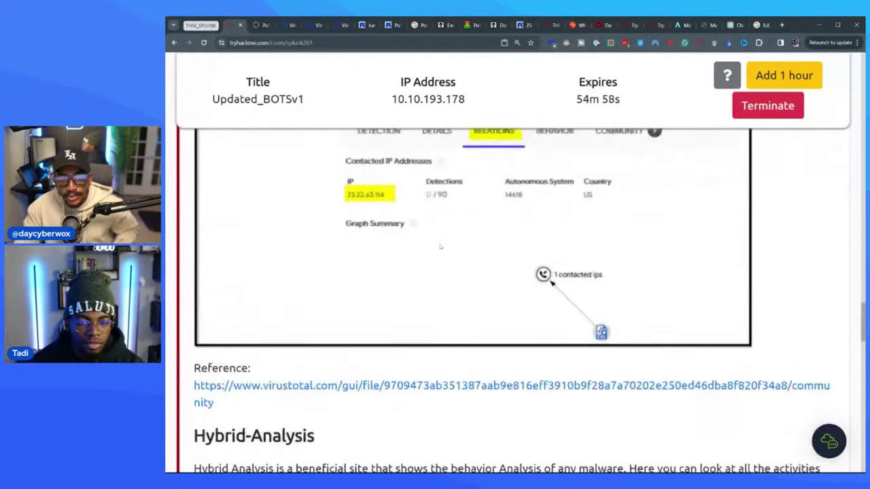
scroll(410, 187, "up", 6)
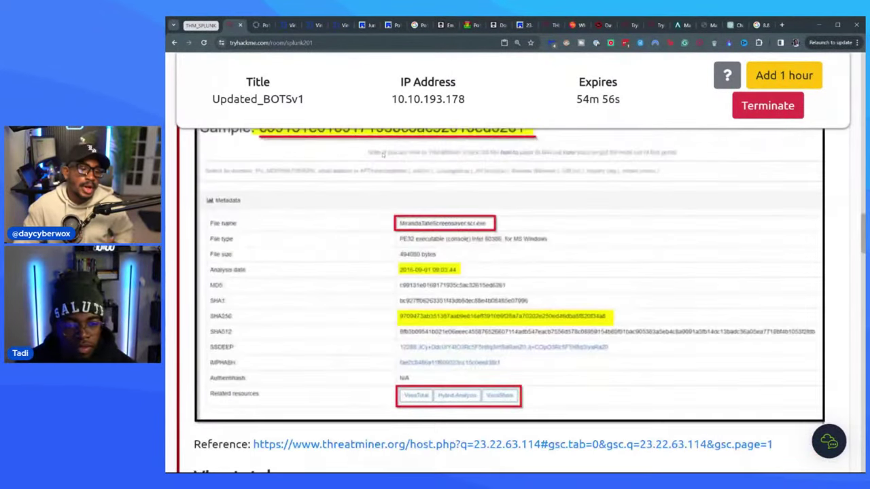
scroll(382, 155, "up", 5)
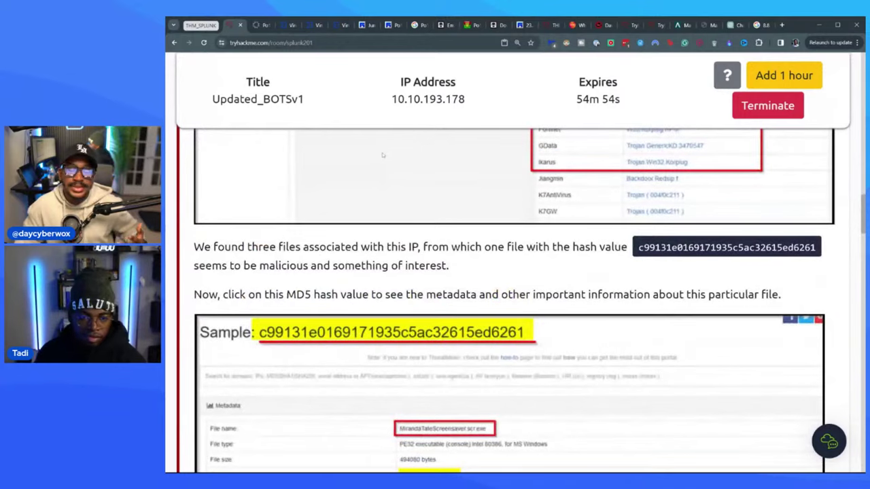
scroll(383, 155, "up", 5)
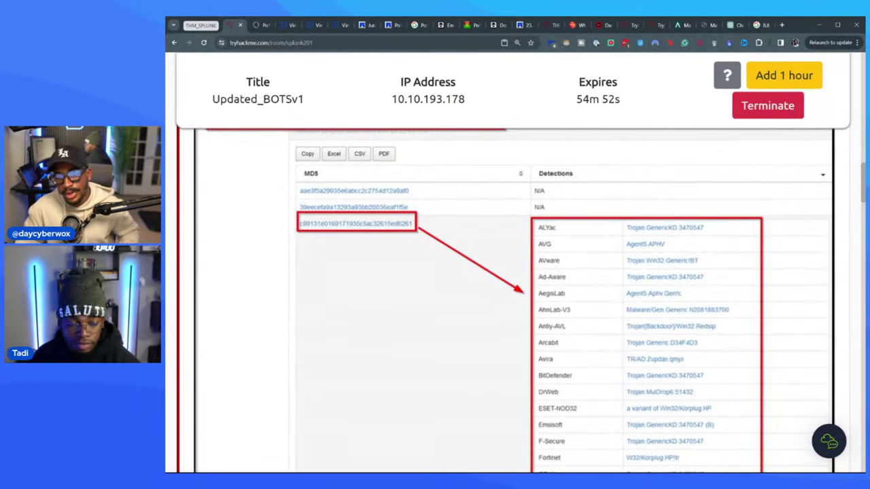
scroll(862, 175, "down", 4)
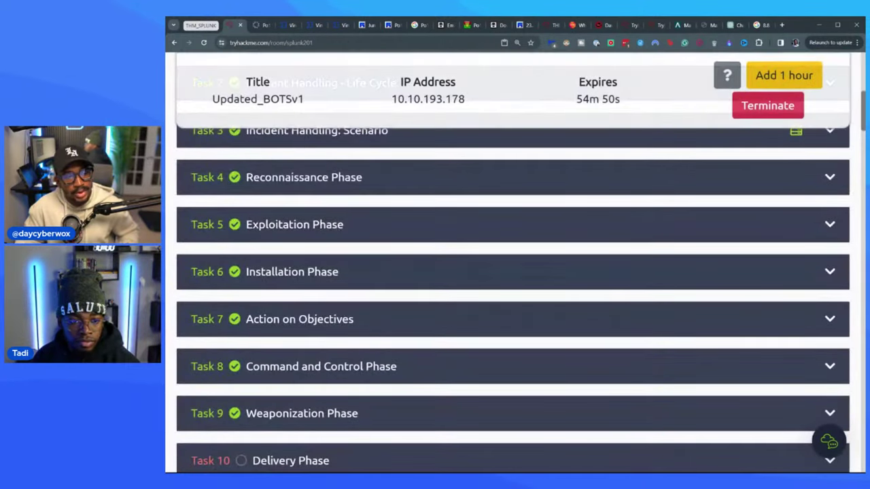
scroll(513, 301, "up", 2)
scroll(513, 302, "down", 3)
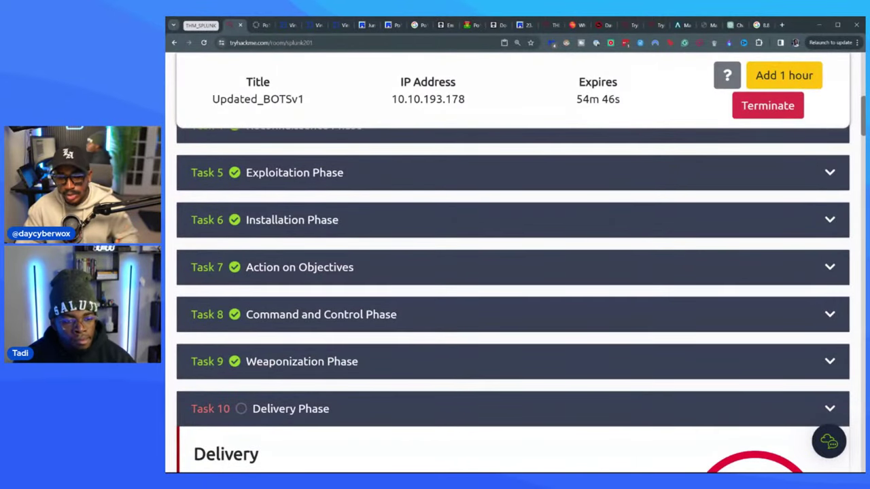
scroll(513, 301, "down", 3)
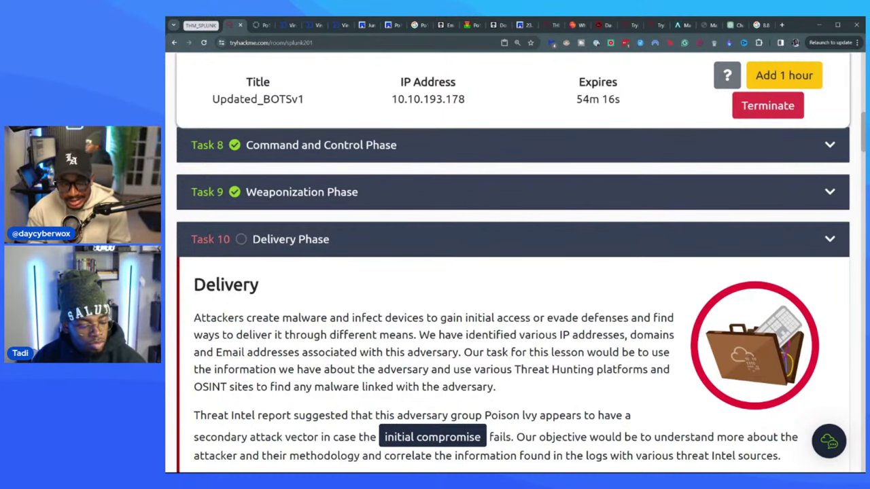
scroll(319, 270, "down", 1)
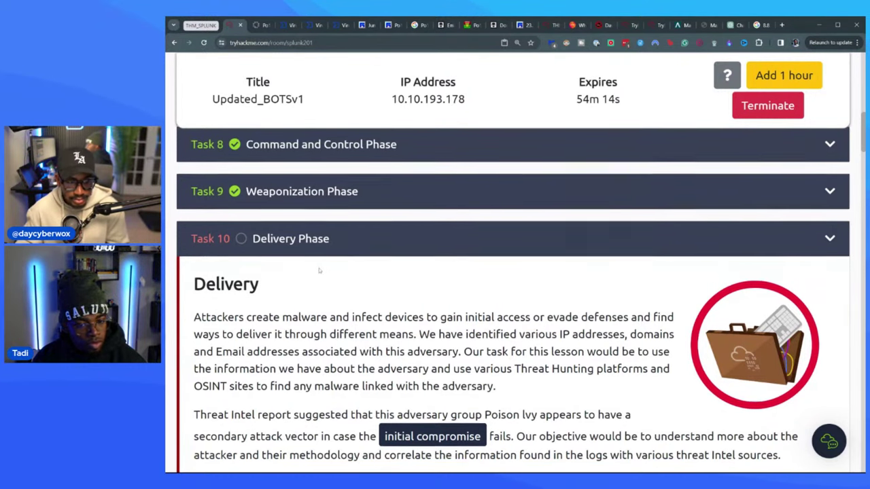
scroll(319, 271, "down", 3)
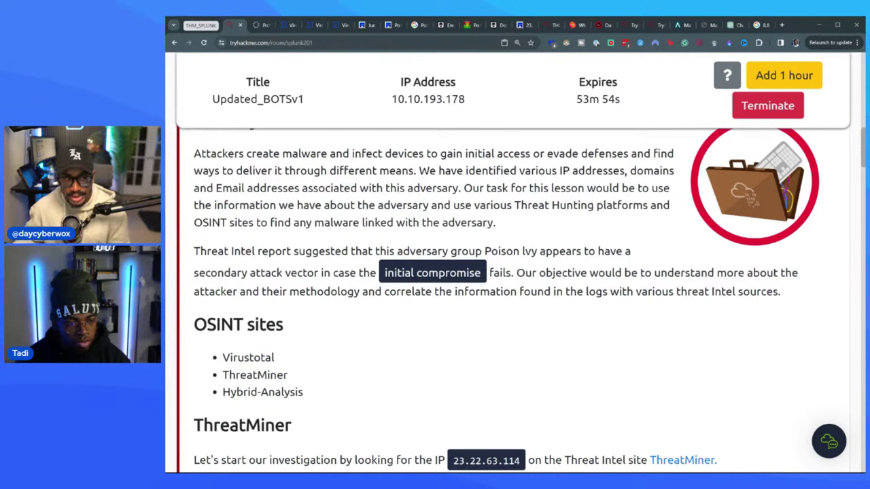
- Select the IP 23.22.63.114 in the task text and open ThreatMiner in a background tab
scroll(376, 287, "down", 3)
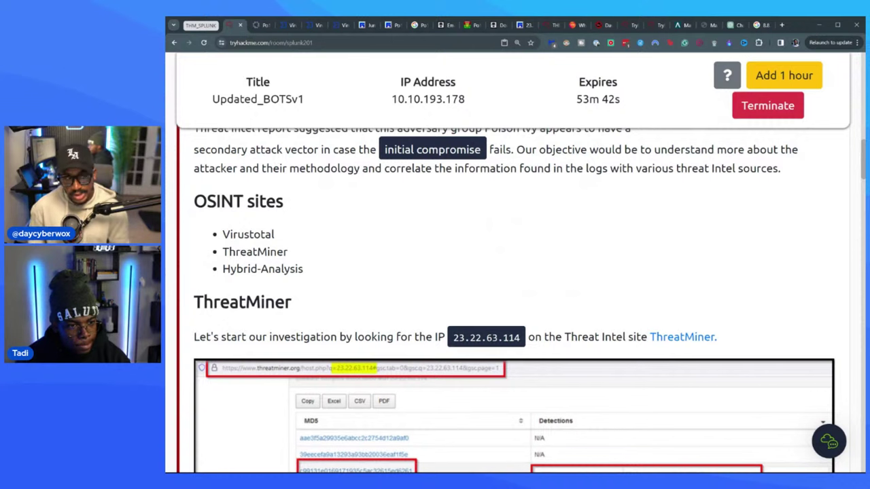
scroll(396, 266, "down", 1)
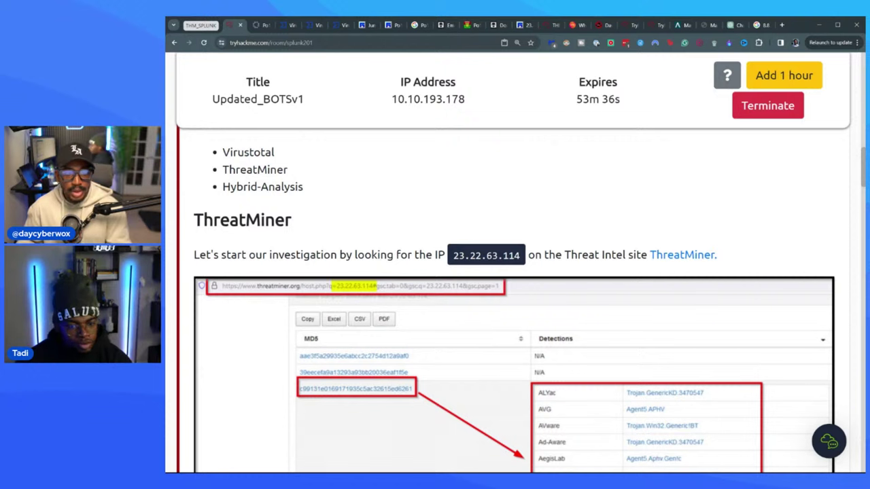
left_click_drag(452, 251, 523, 255)
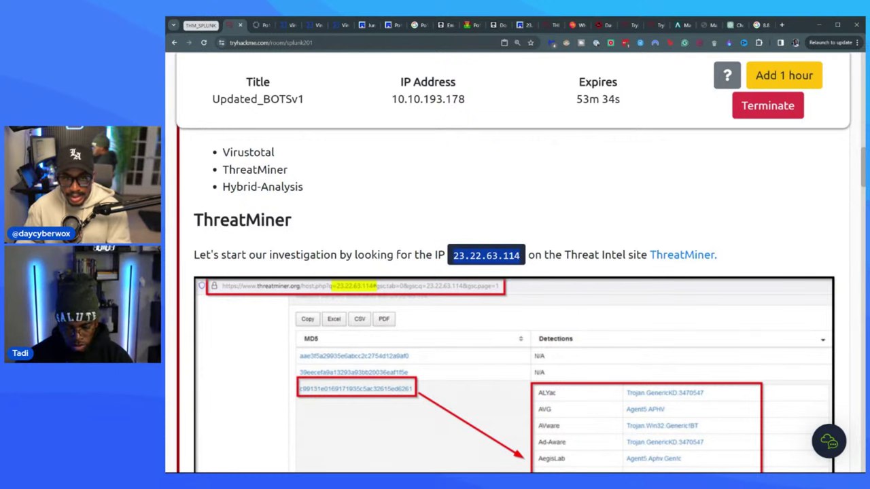
middle_click(682, 255)
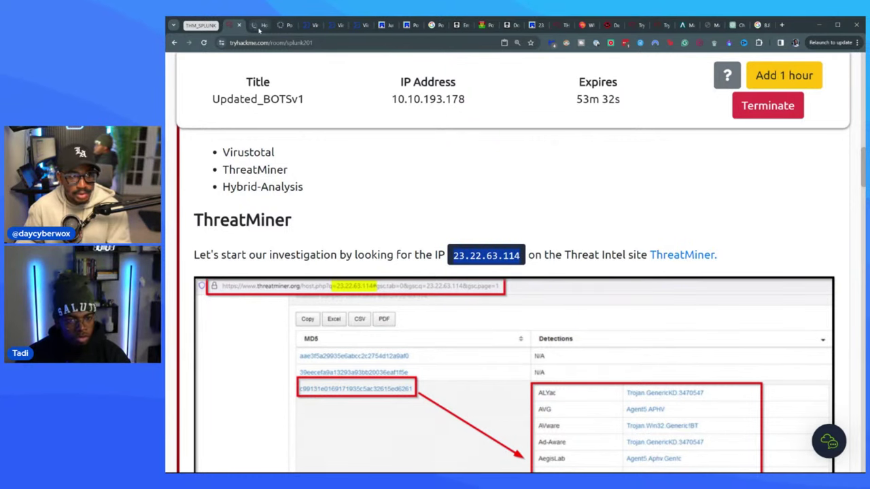
left_click(259, 27)
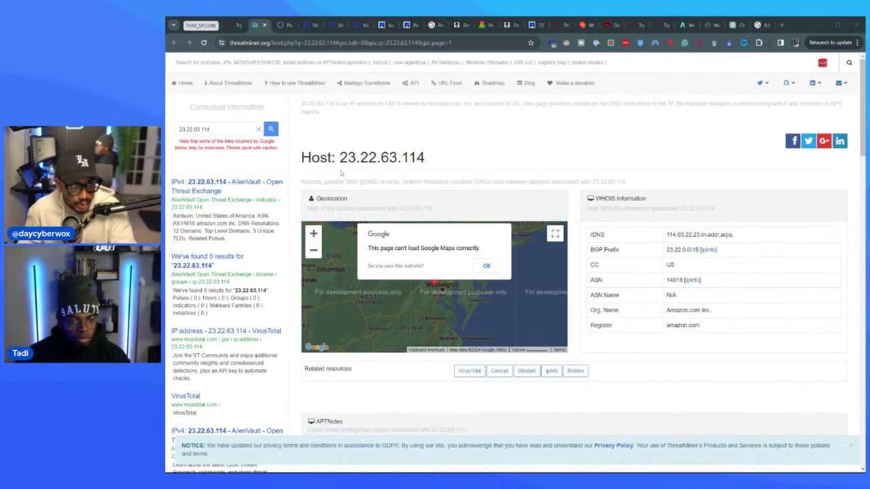
scroll(319, 218, "down", 3)
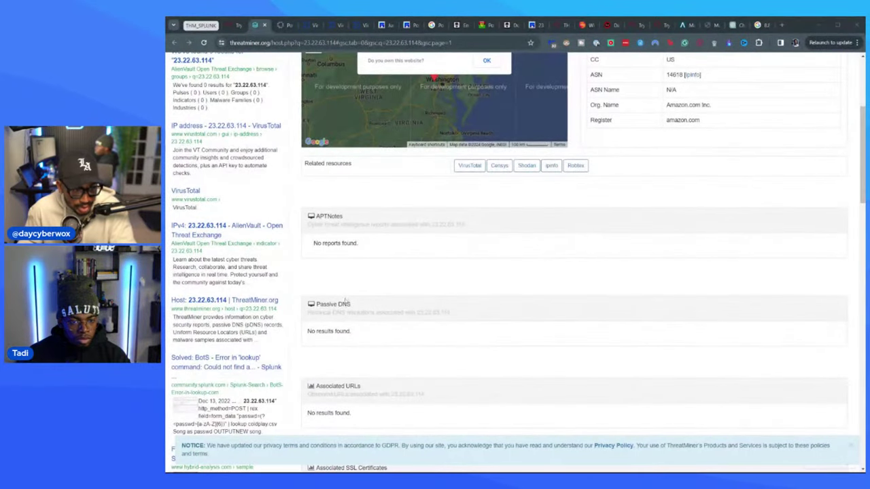
scroll(442, 298, "down", 3)
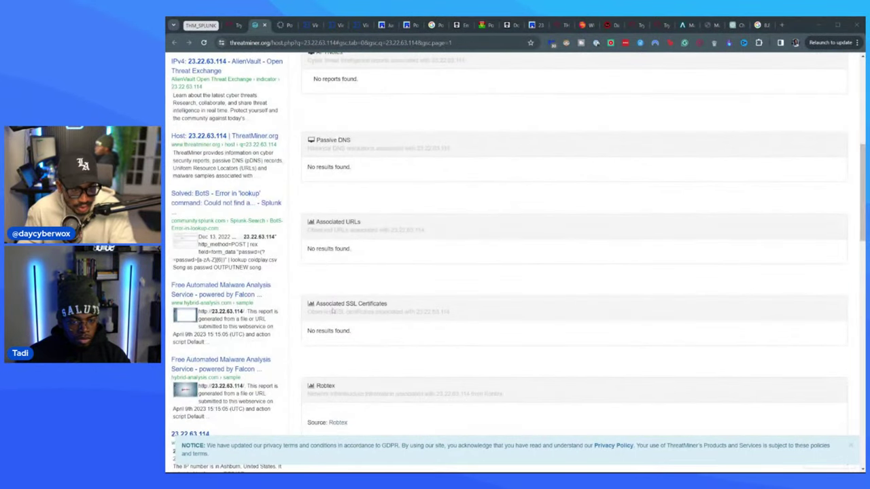
scroll(339, 284, "down", 4)
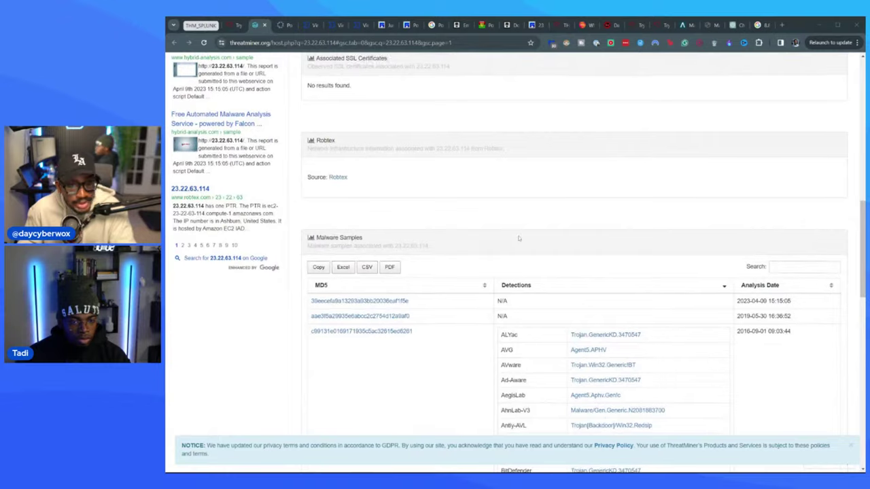
scroll(435, 272, "down", 1)
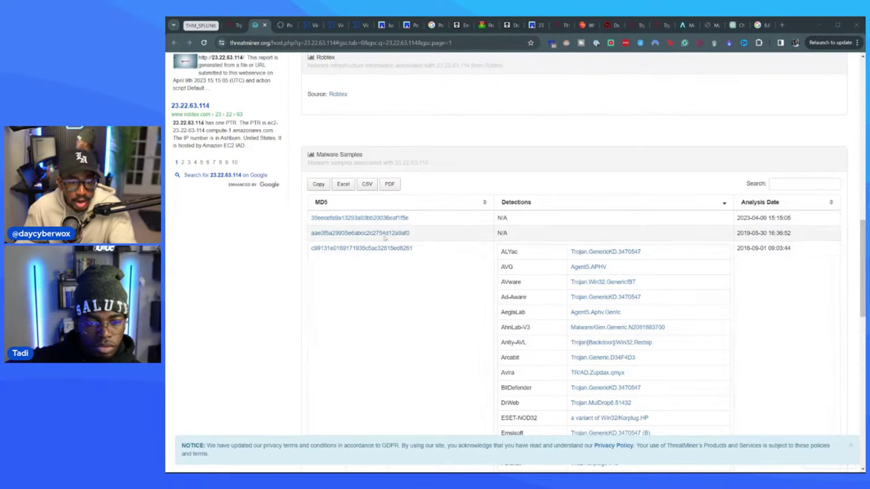
scroll(538, 255, "down", 1)
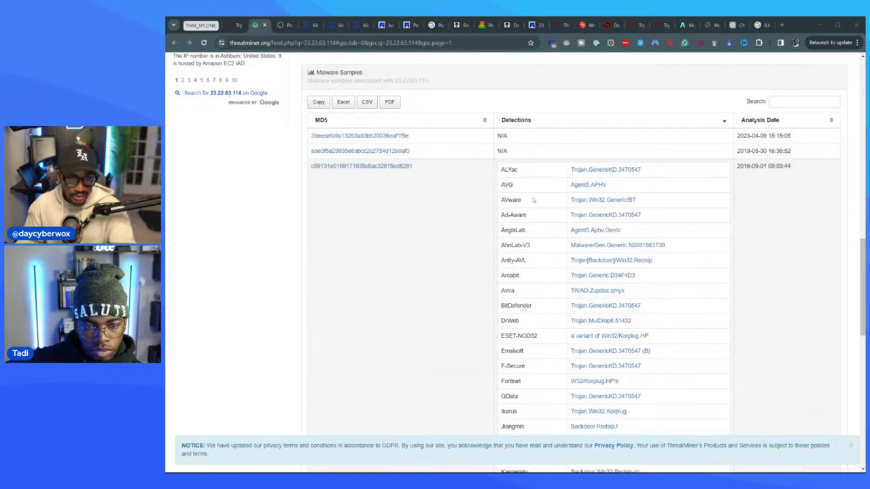
scroll(626, 235, "down", 2)
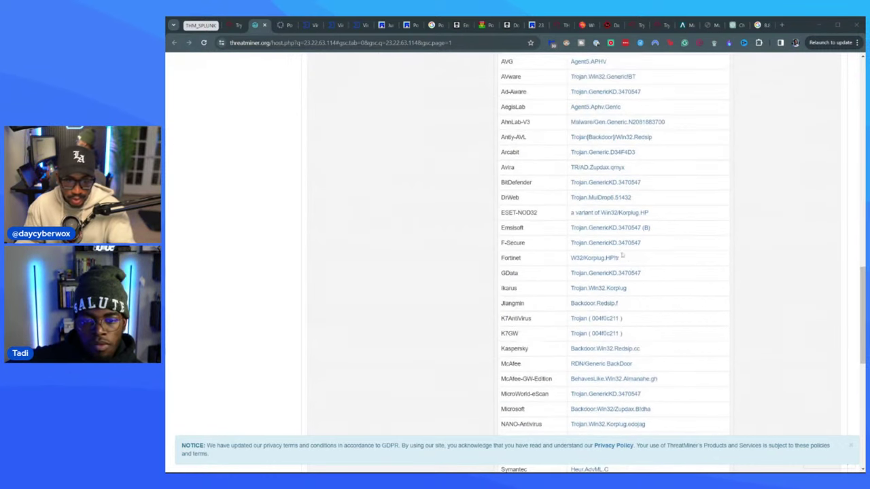
scroll(635, 239, "down", 3)
scroll(644, 267, "down", 1)
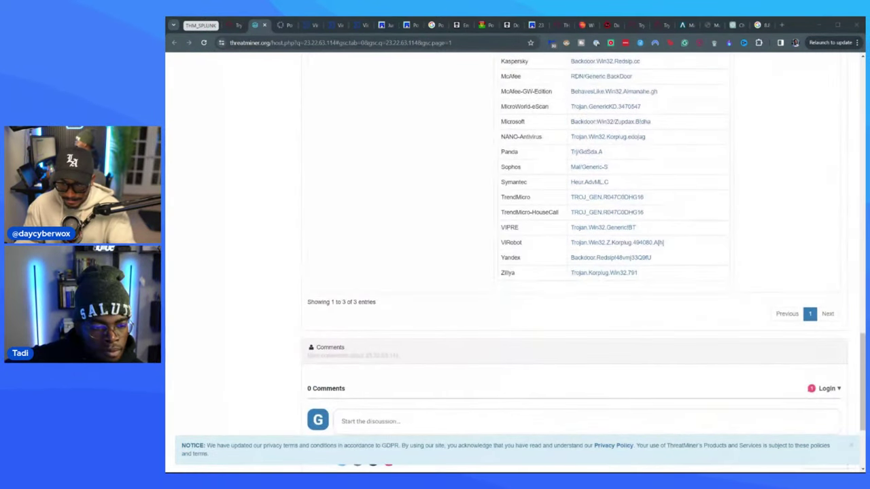
scroll(448, 263, "up", 10)
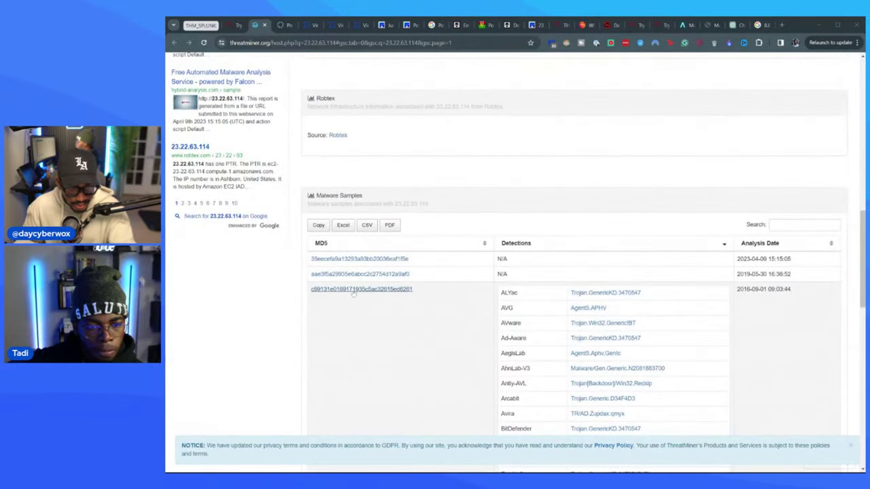
left_click(354, 290)
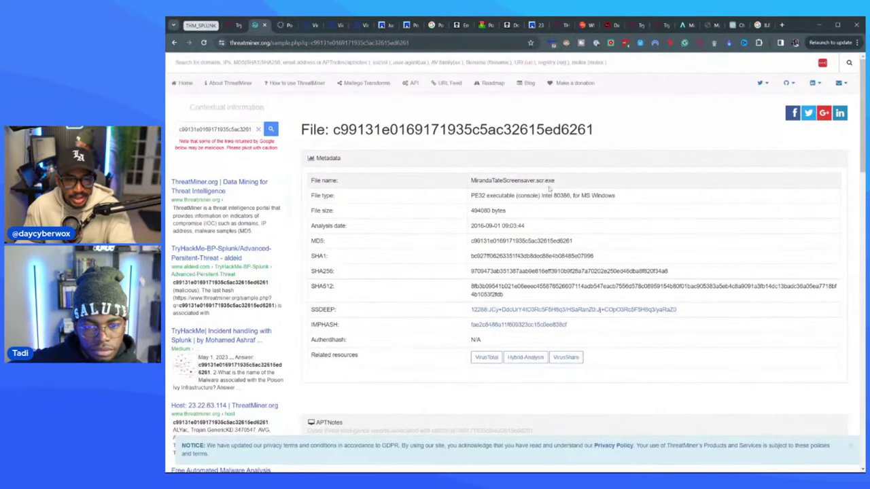
left_click(356, 25)
scroll(369, 142, "up", 4)
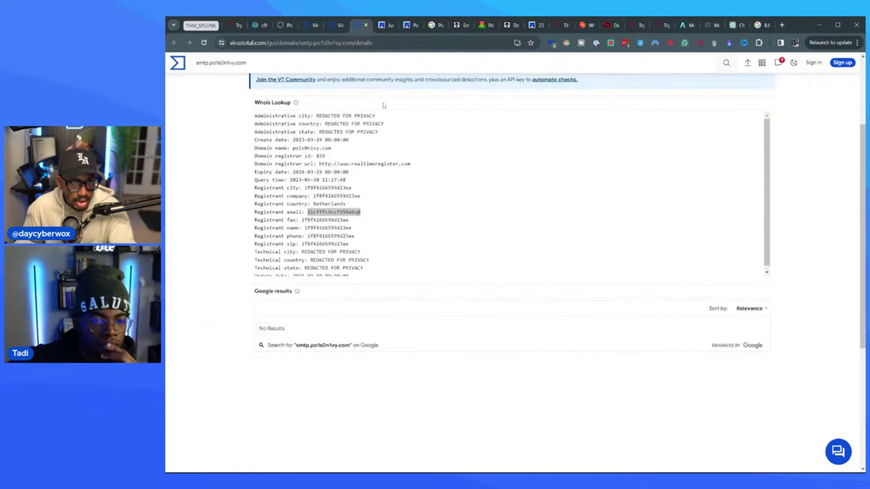
left_click(334, 25)
scroll(568, 384, "down", 5)
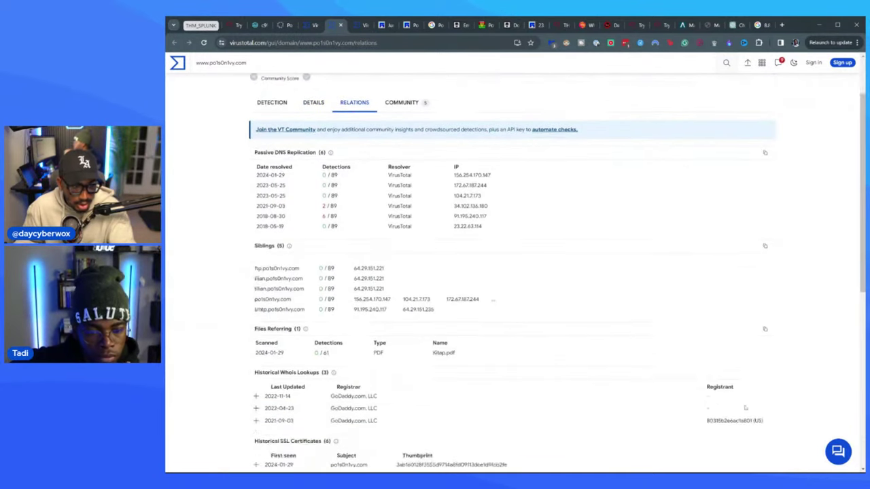
scroll(568, 384, "up", 4)
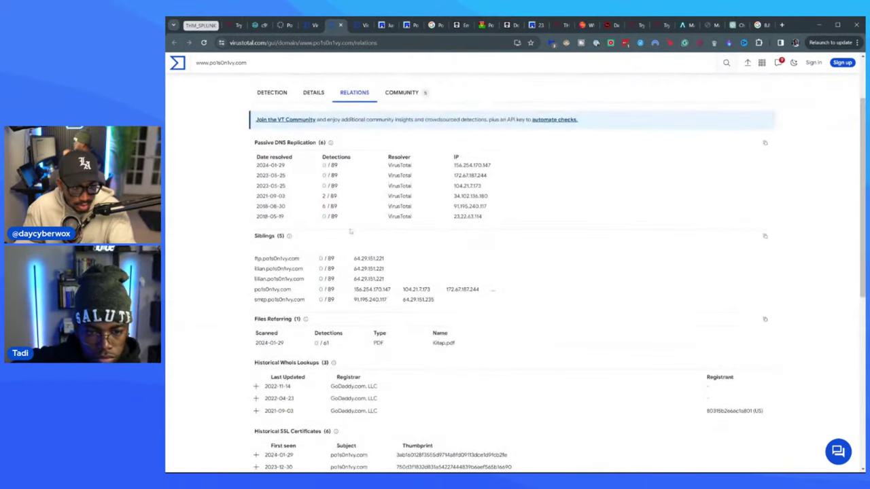
left_click(309, 25)
scroll(353, 161, "down", 5)
scroll(352, 160, "up", 1)
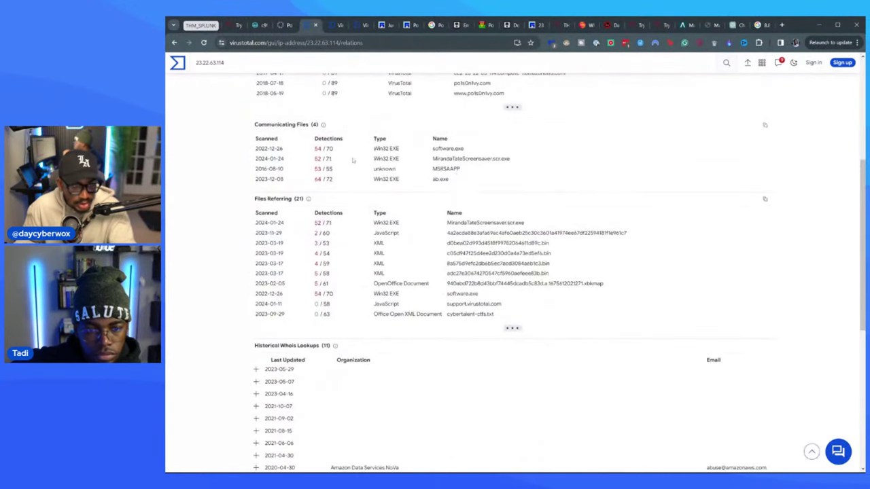
left_click(253, 25)
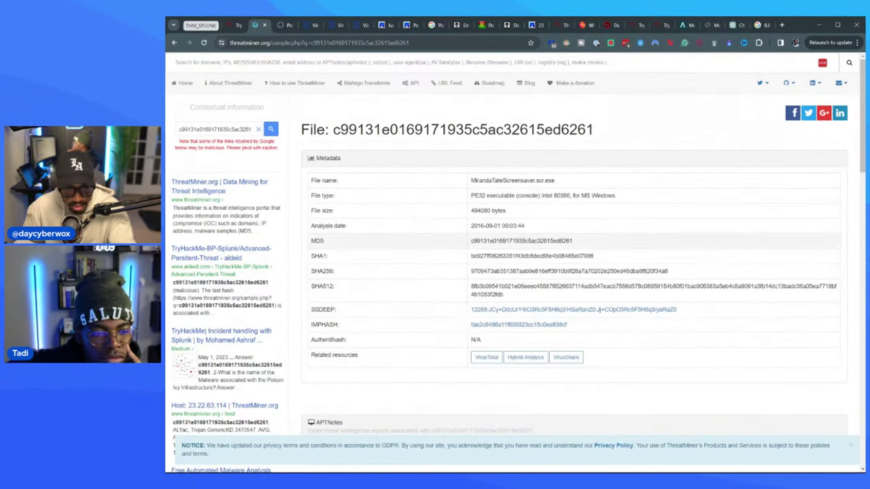
scroll(408, 303, "down", 3)
scroll(407, 303, "up", 3)
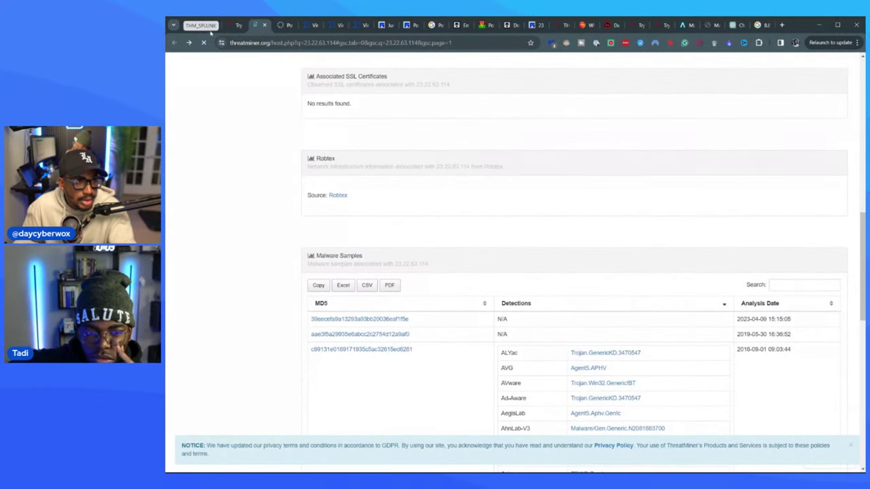
- Read further down the TryHackMe walkthrough and move the VirusTotal tab one place right
left_click(231, 25)
scroll(427, 327, "down", 5)
scroll(428, 327, "down", 2)
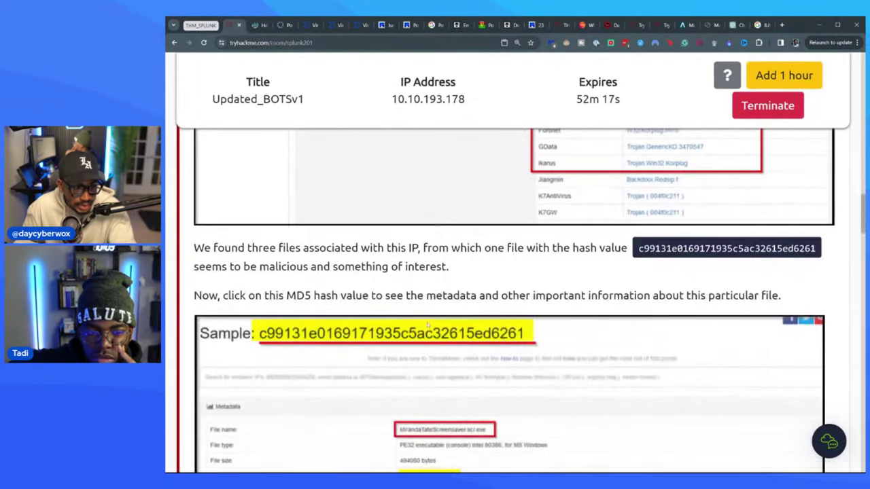
scroll(250, 209, "down", 10)
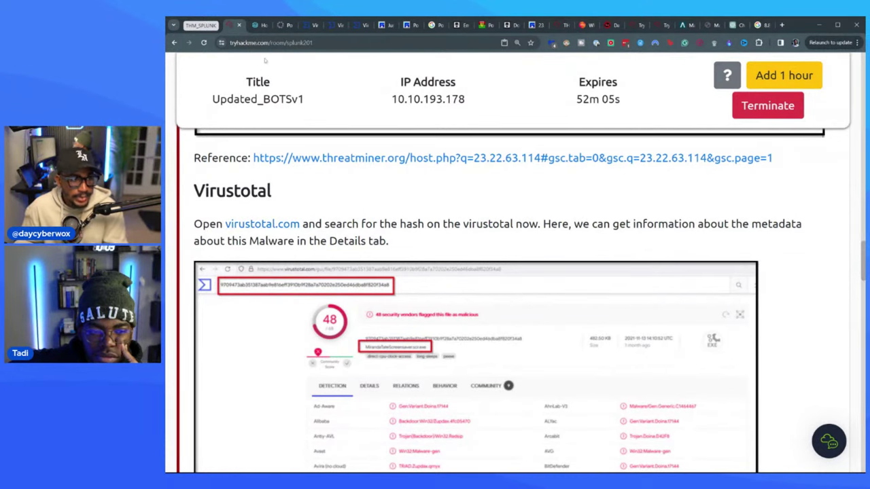
left_click(259, 25)
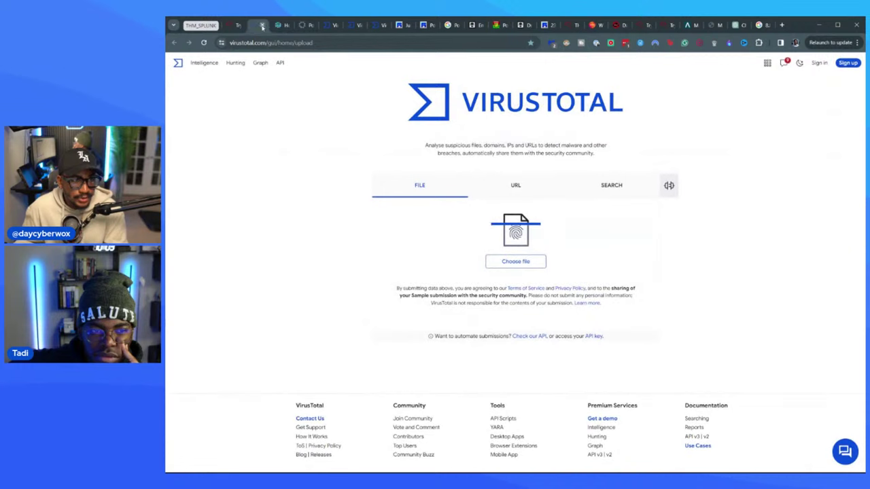
left_click_drag(262, 27, 279, 30)
left_click(252, 25)
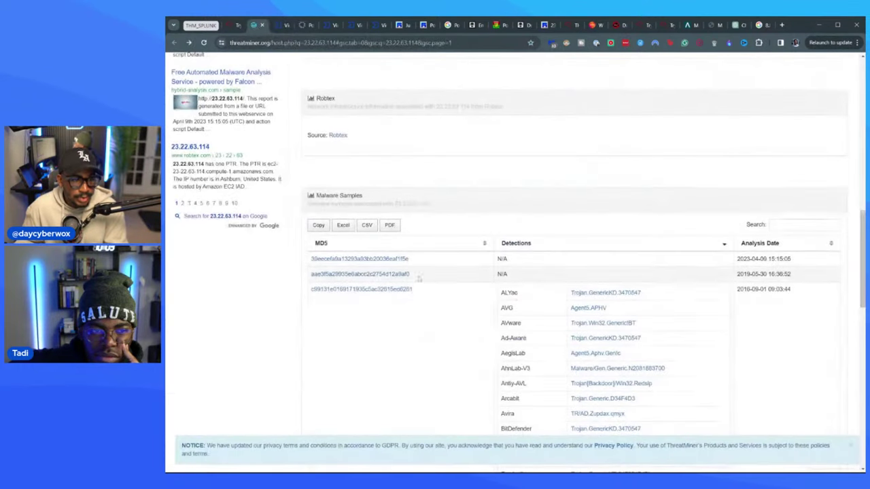
left_click_drag(412, 290, 311, 290)
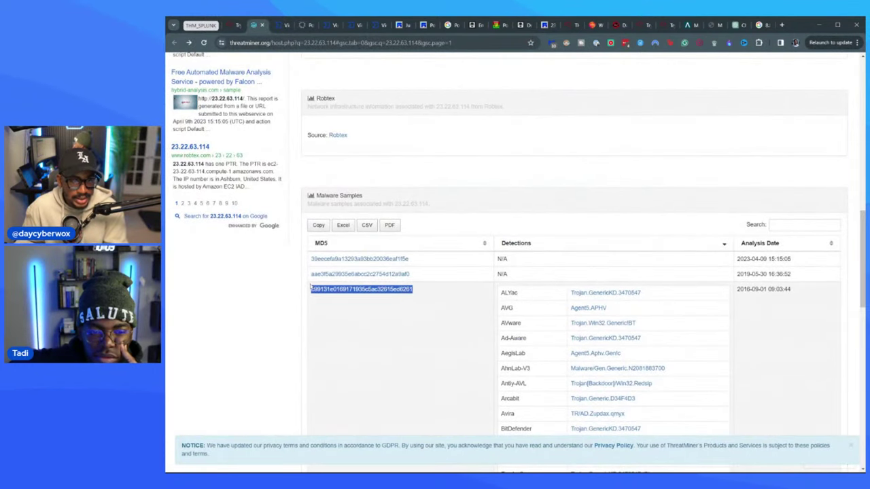
left_click(282, 25)
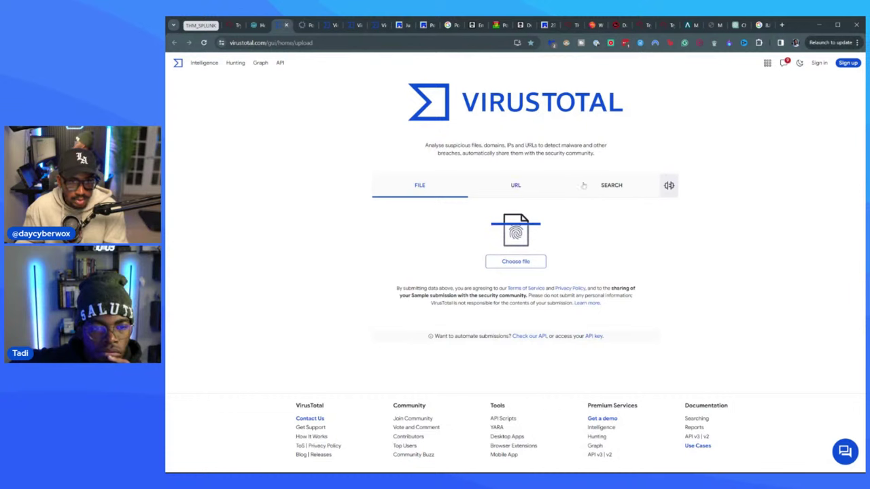
left_click(607, 188)
key("ctrl+v")
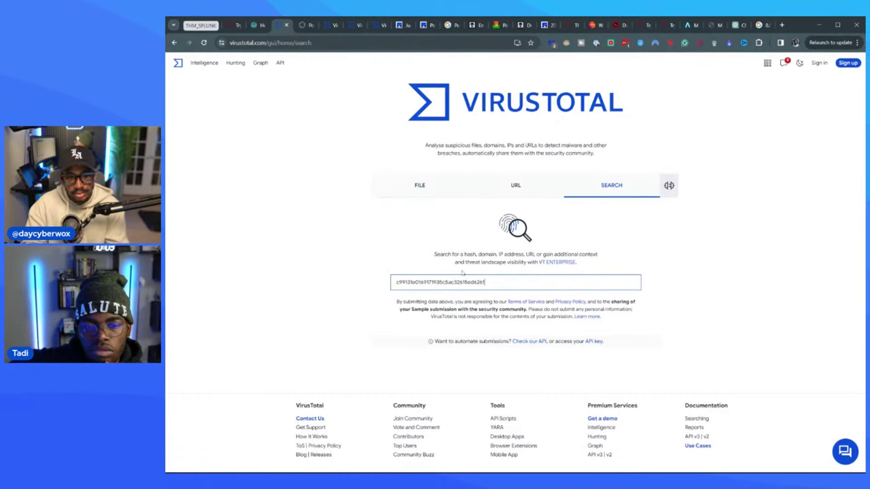
- Search the hash on VirusTotal and review MirandaTateScreensaver.scr.exe's details, flagged by 52 of 71 vendors
key("Return")
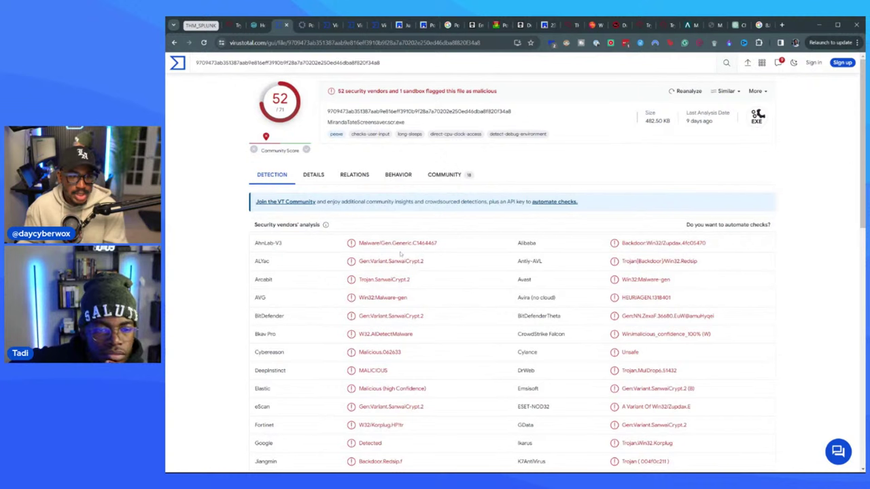
left_click(319, 178)
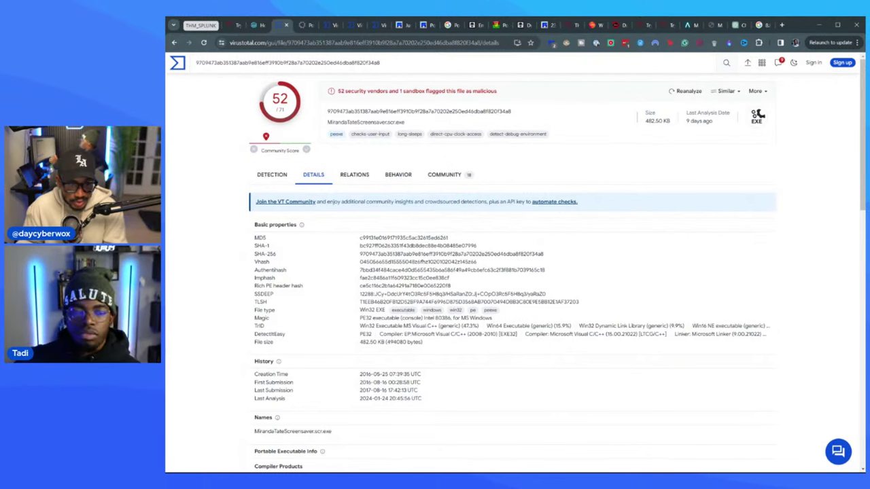
scroll(448, 301, "down", 3)
scroll(341, 303, "down", 2)
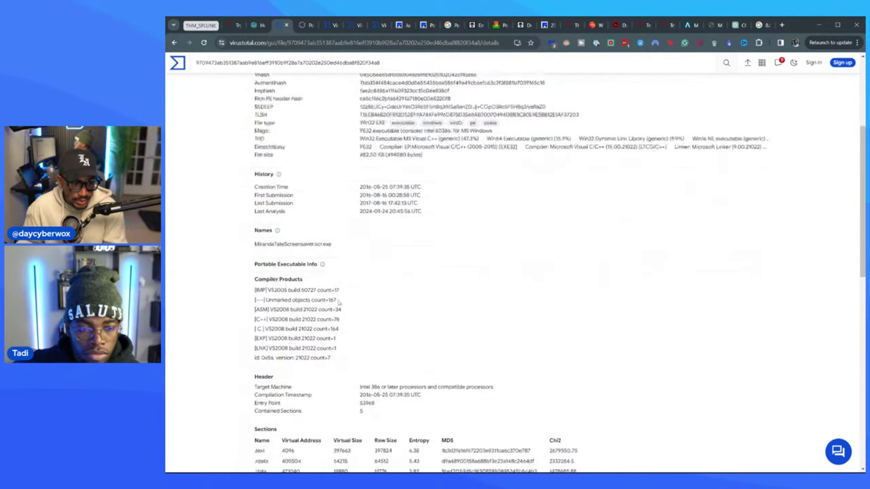
scroll(418, 307, "down", 2)
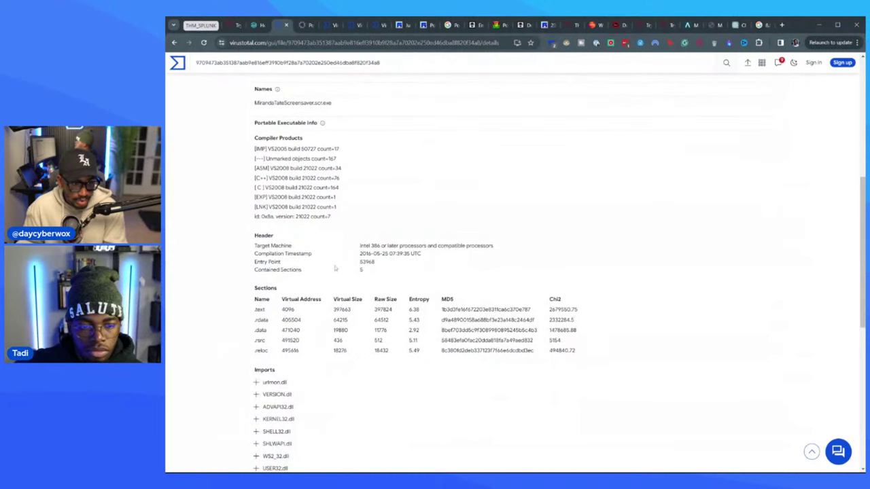
scroll(430, 271, "down", 2)
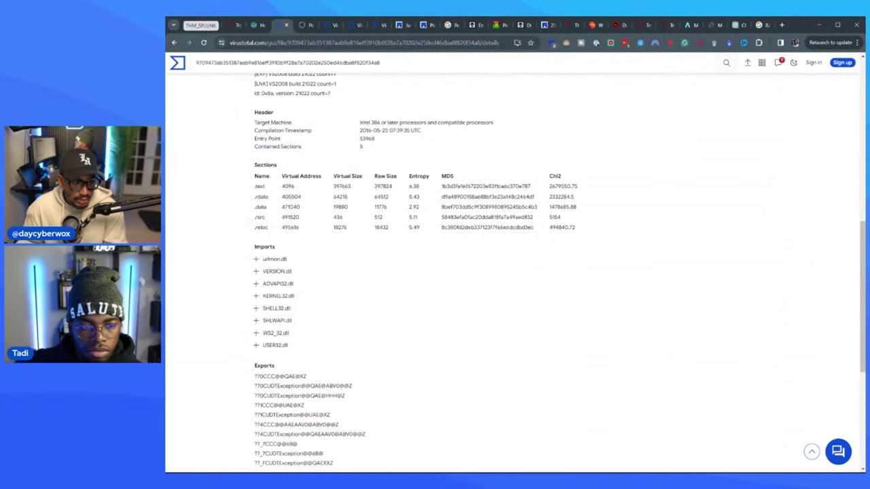
scroll(397, 319, "down", 2)
scroll(398, 319, "down", 3)
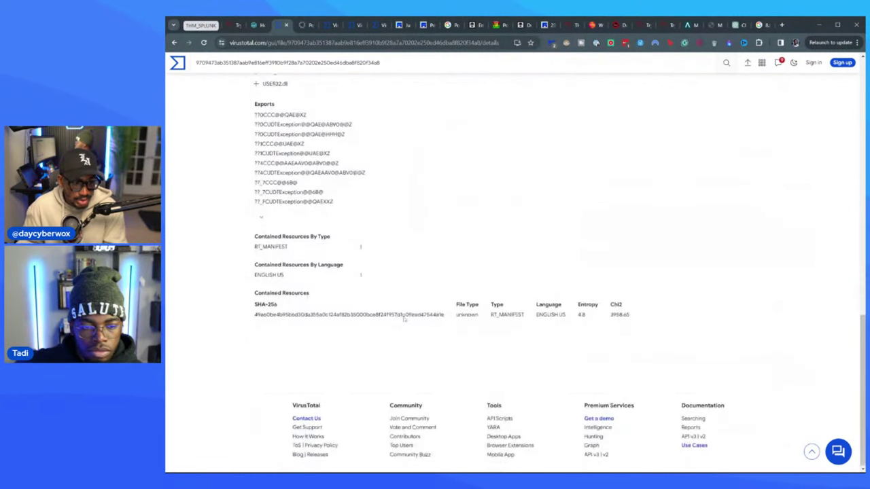
scroll(406, 313, "up", 10)
scroll(368, 185, "up", 2)
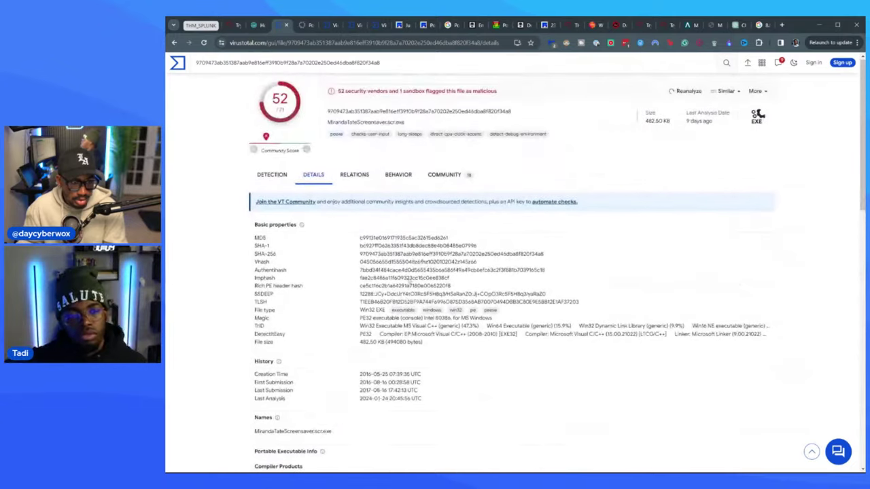
- Examine the file's contacted domains and 26 IP addresses under Relations, rechecking its Details
left_click(367, 184)
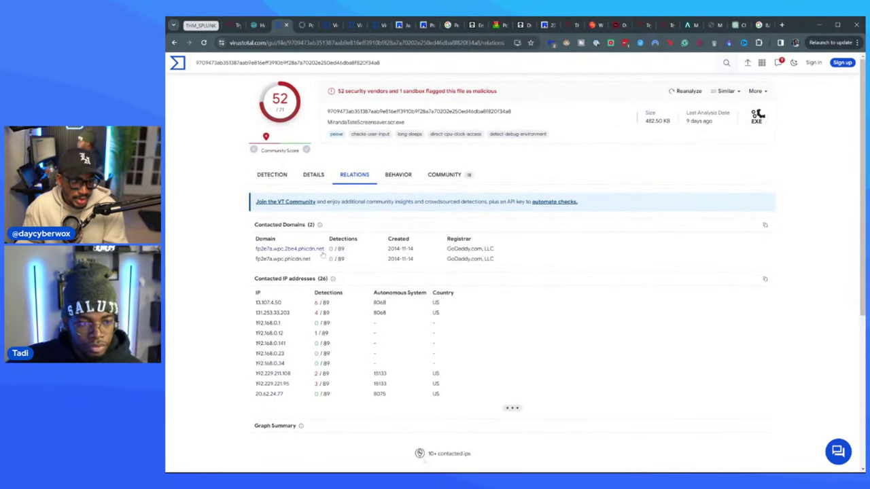
scroll(305, 266, "down", 1)
scroll(305, 266, "down", 3)
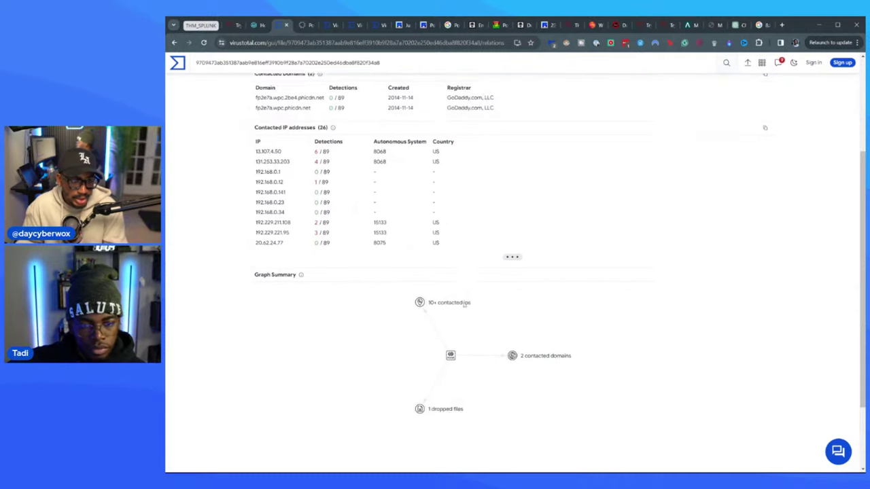
scroll(453, 310, "up", 4)
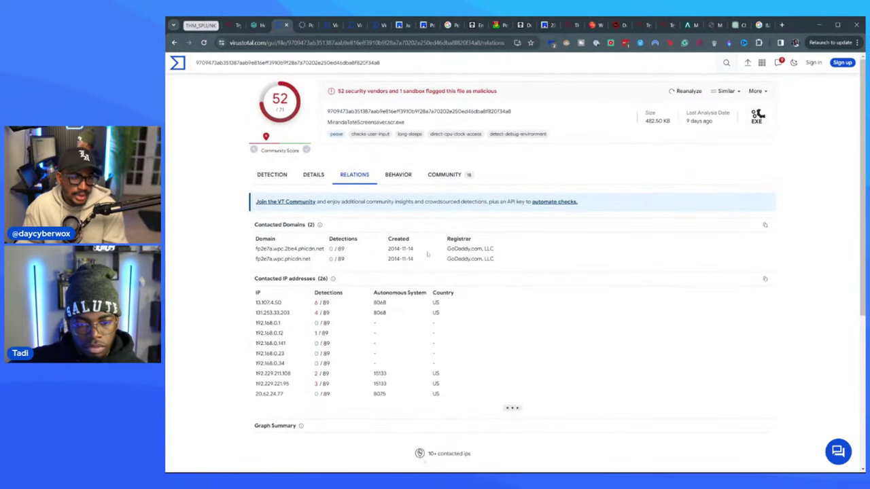
left_click(325, 175)
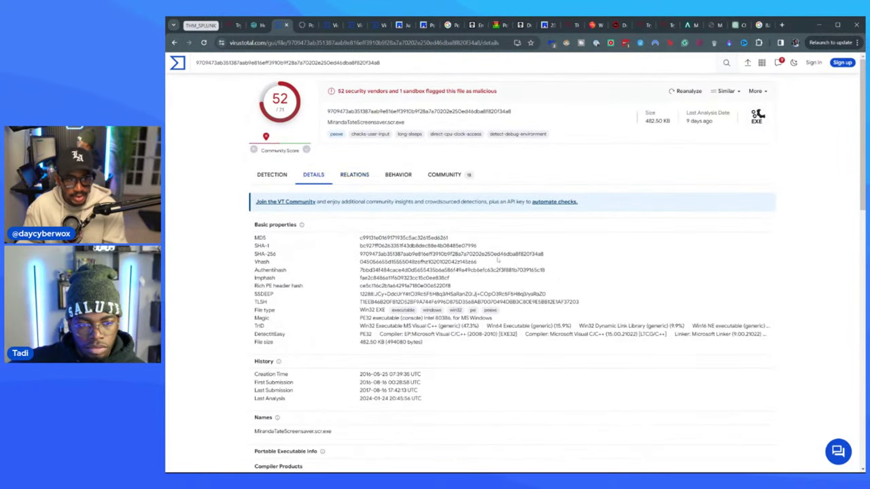
scroll(473, 332, "down", 15)
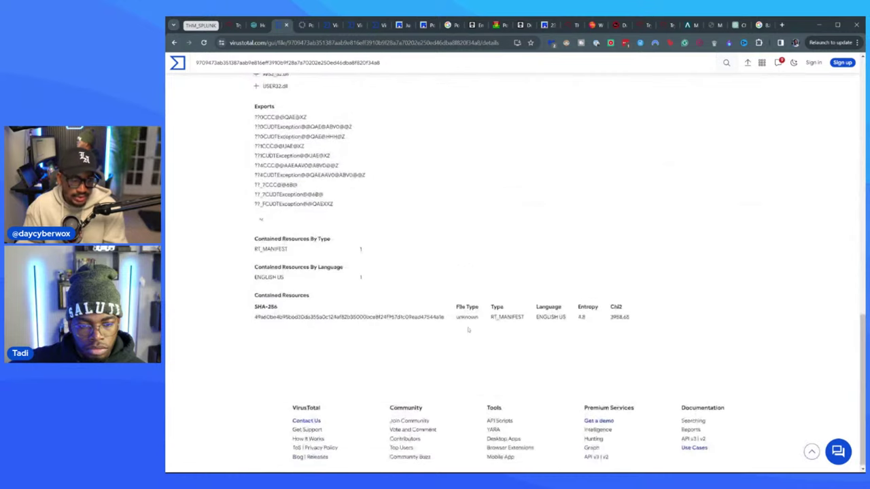
scroll(473, 331, "up", 15)
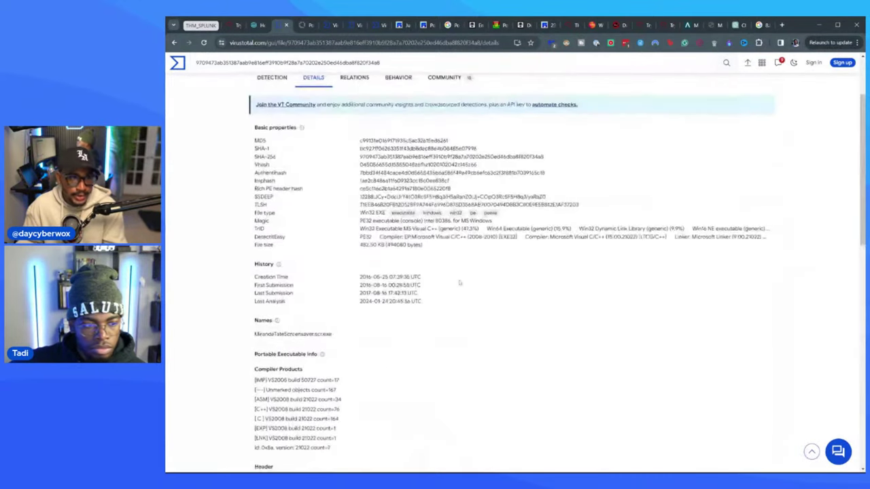
left_click(348, 180)
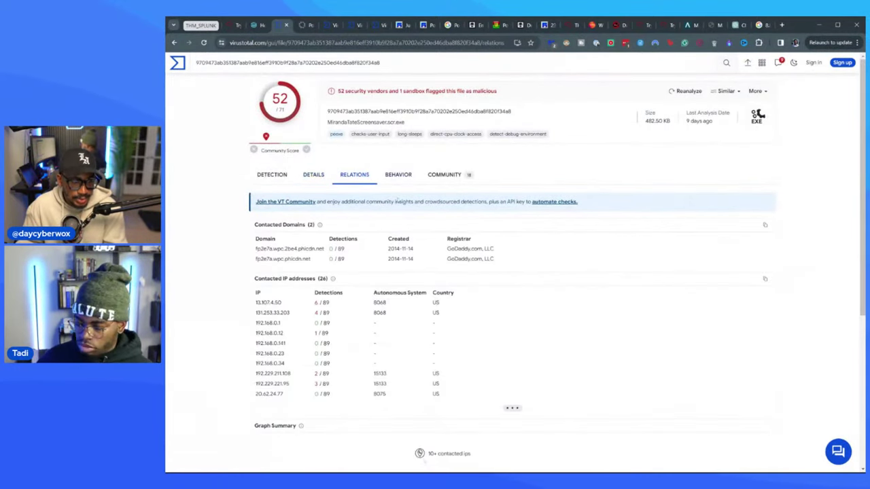
scroll(445, 272, "down", 6)
scroll(446, 204, "up", 6)
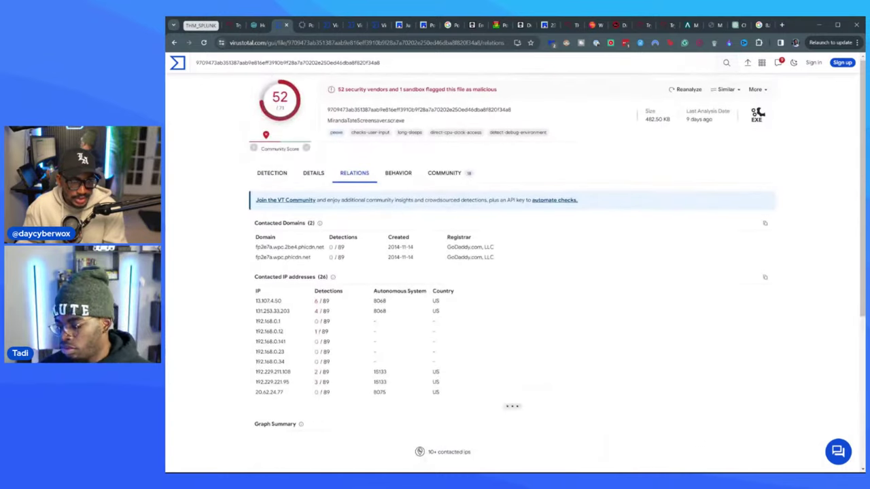
- Read the file's community votes and comments, then return to the TryHackMe room's VirusTotal step
left_click(444, 176)
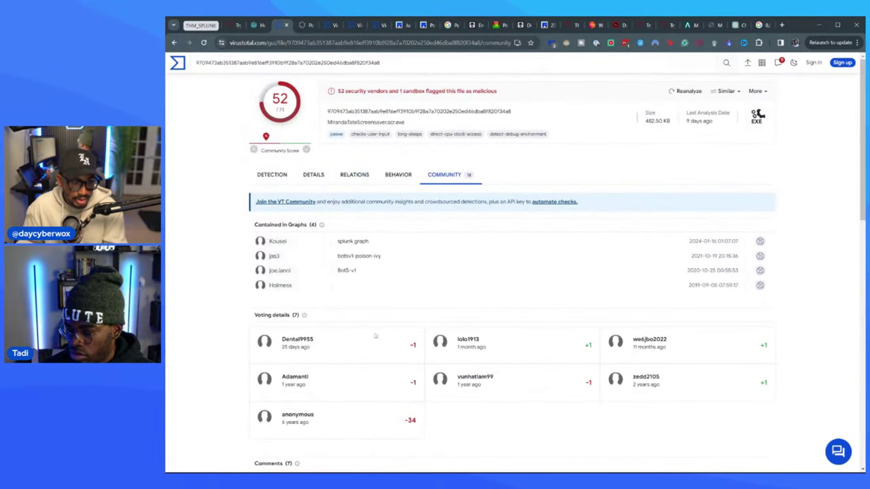
scroll(355, 248, "down", 2)
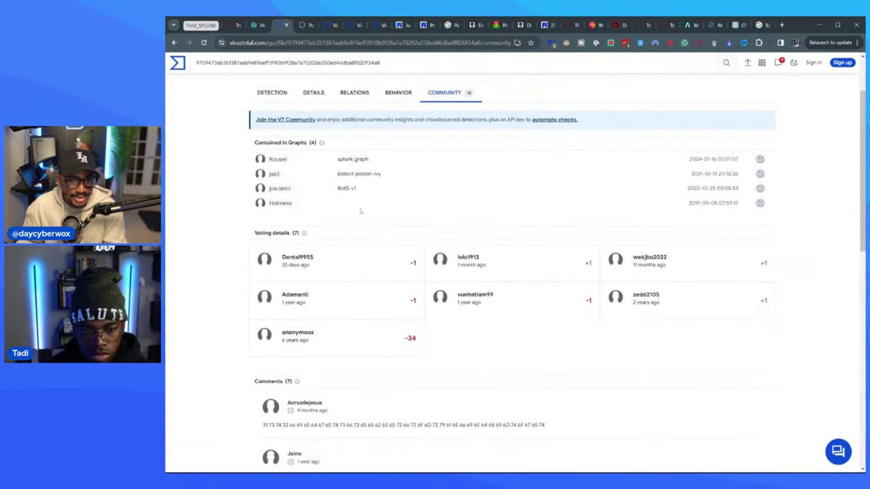
scroll(369, 196, "down", 5)
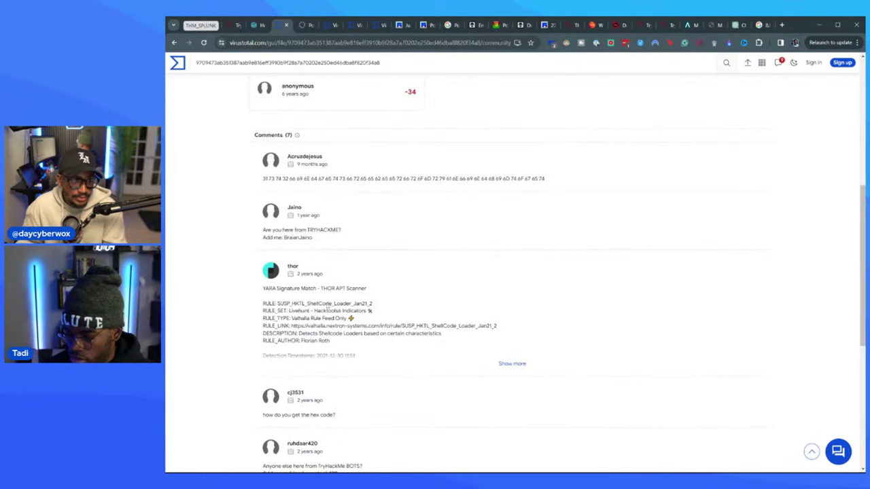
scroll(354, 273, "down", 2)
scroll(496, 285, "down", 5)
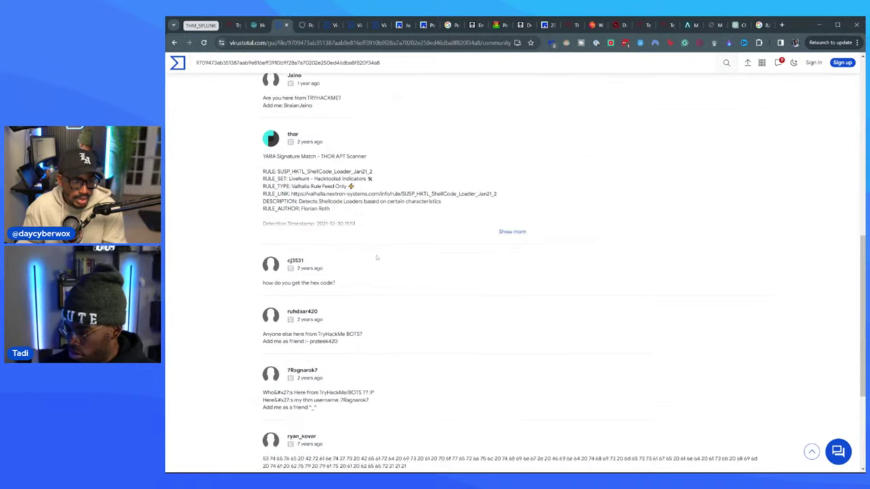
scroll(375, 272, "up", 12)
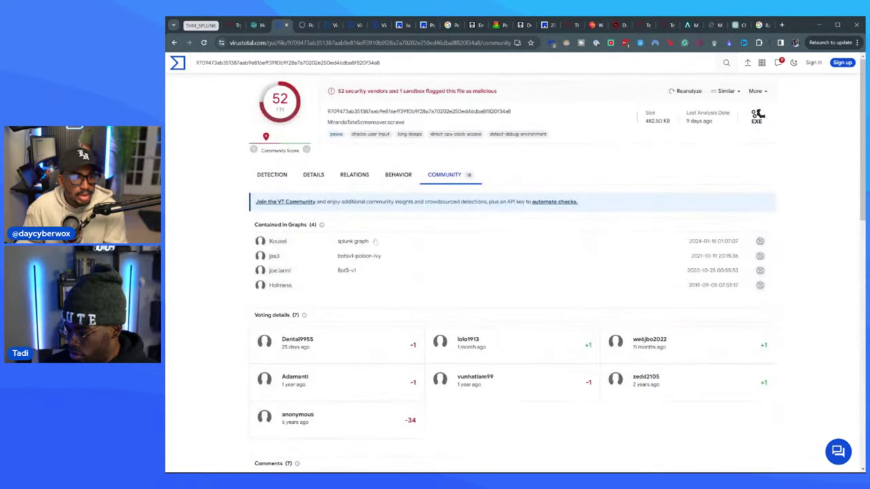
scroll(418, 294, "down", 4)
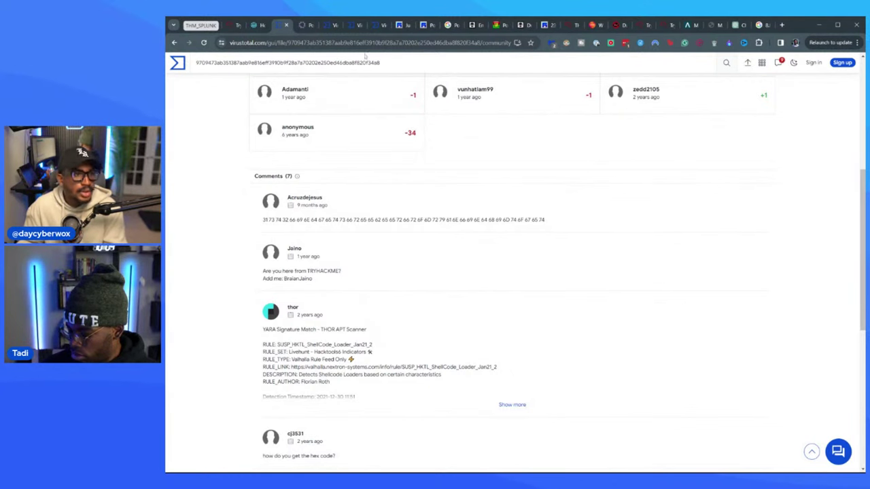
key("ctrl+2")
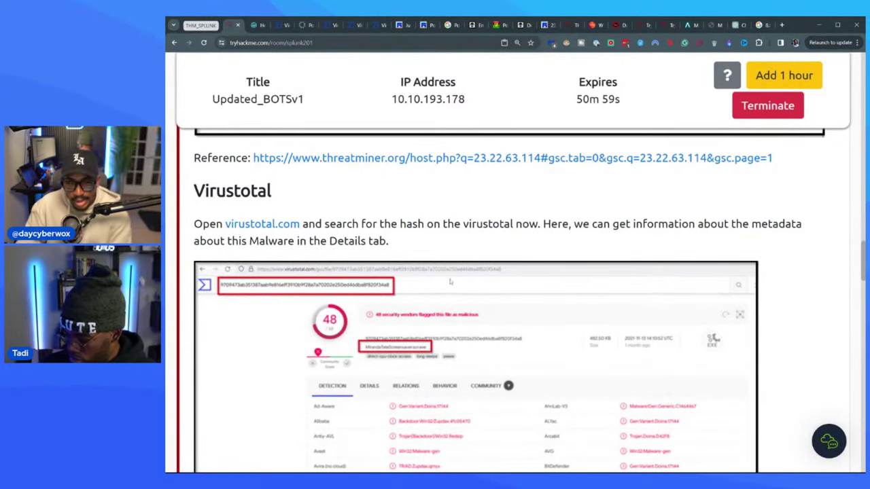
left_click(260, 28)
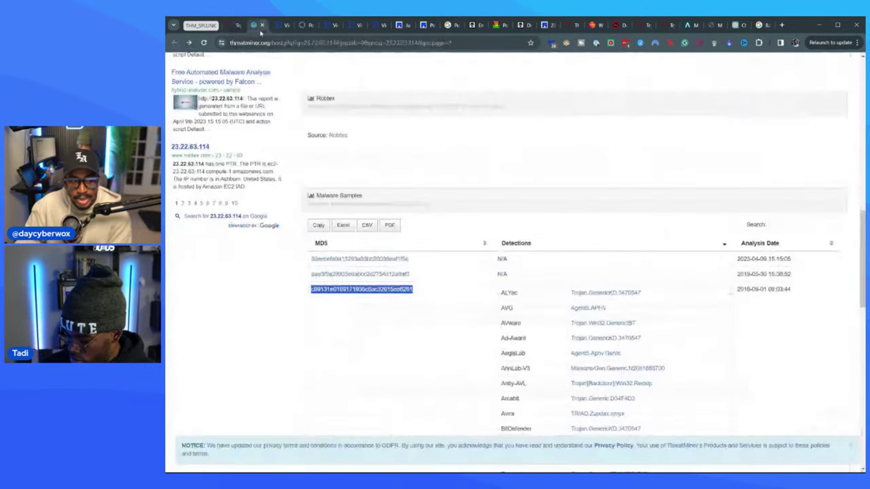
left_click(287, 25)
scroll(510, 272, "up", 10)
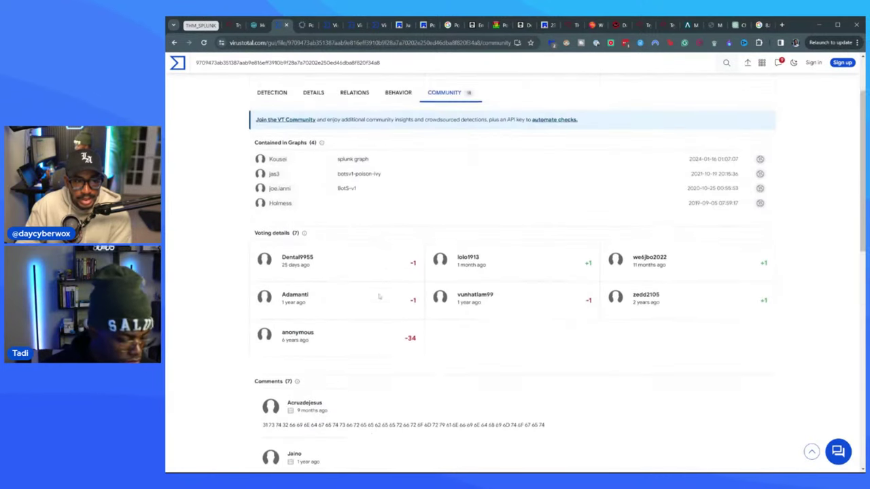
left_click(313, 175)
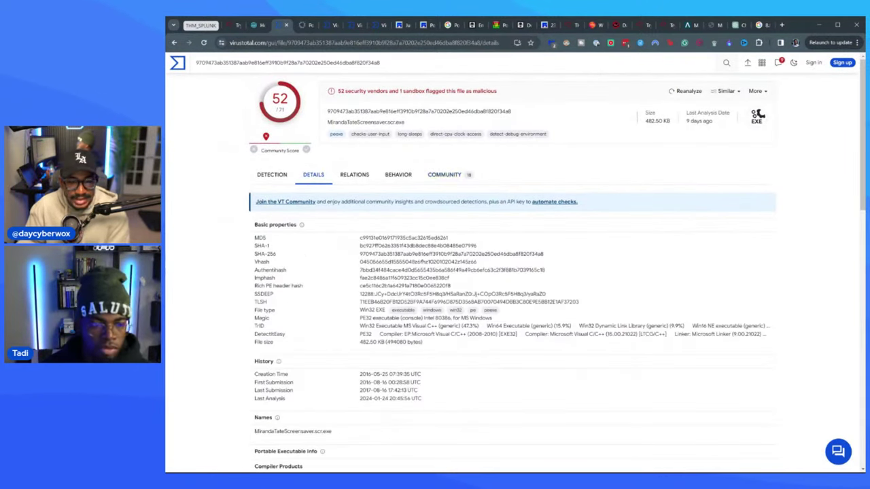
scroll(402, 249, "down", 5)
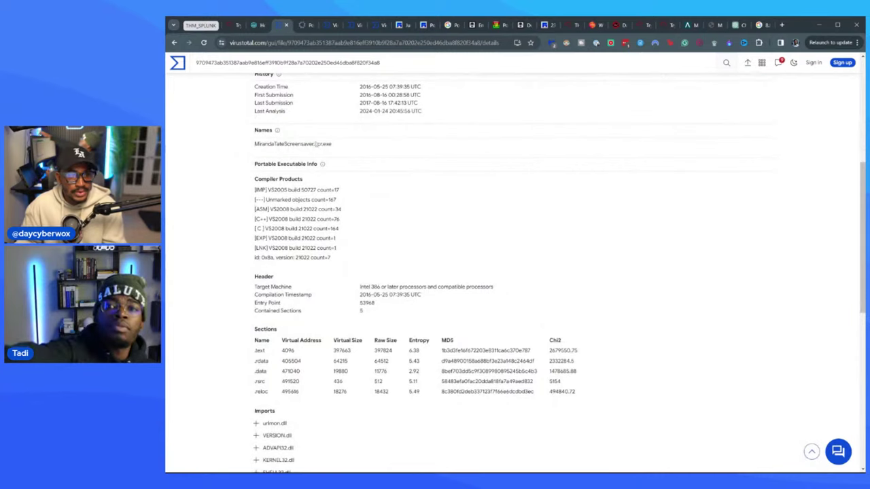
scroll(377, 228, "down", 6)
scroll(374, 223, "up", 3)
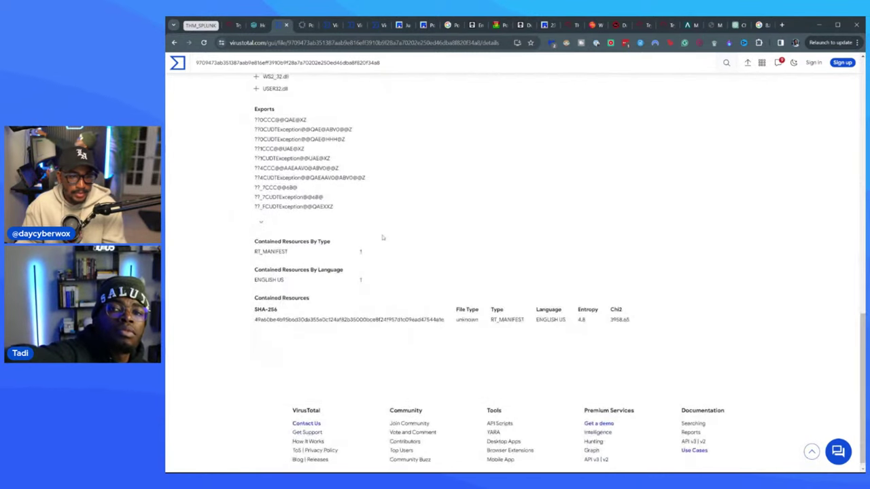
scroll(375, 223, "up", 10)
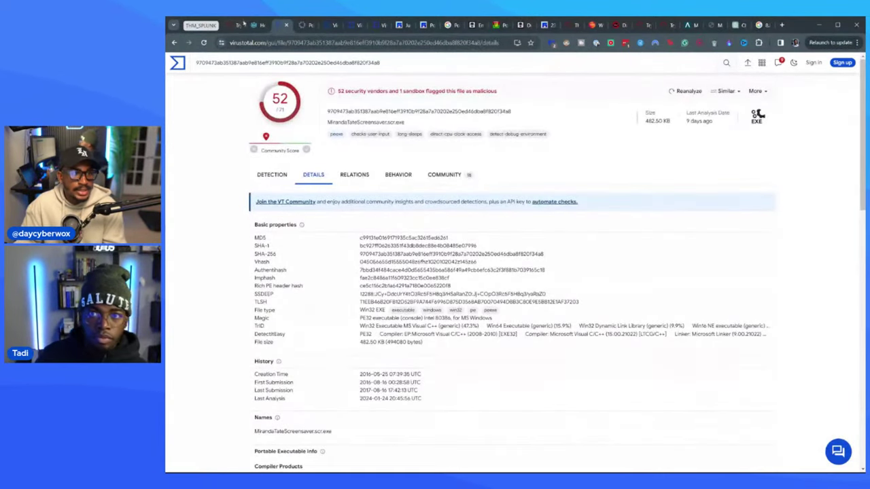
left_click(234, 25)
scroll(425, 285, "down", 8)
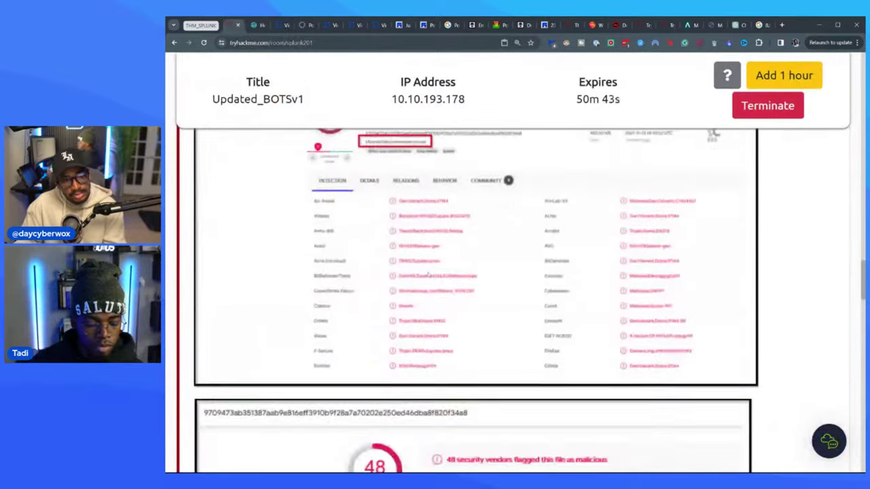
scroll(424, 284, "down", 5)
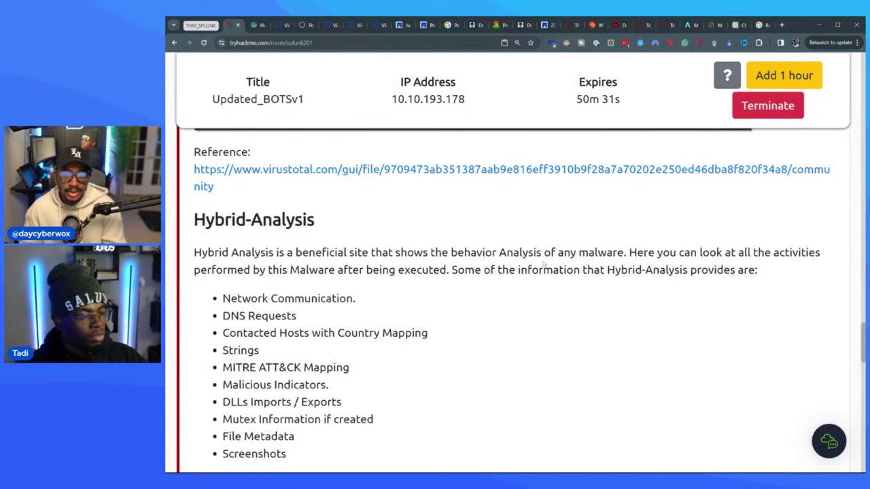
scroll(466, 261, "down", 1)
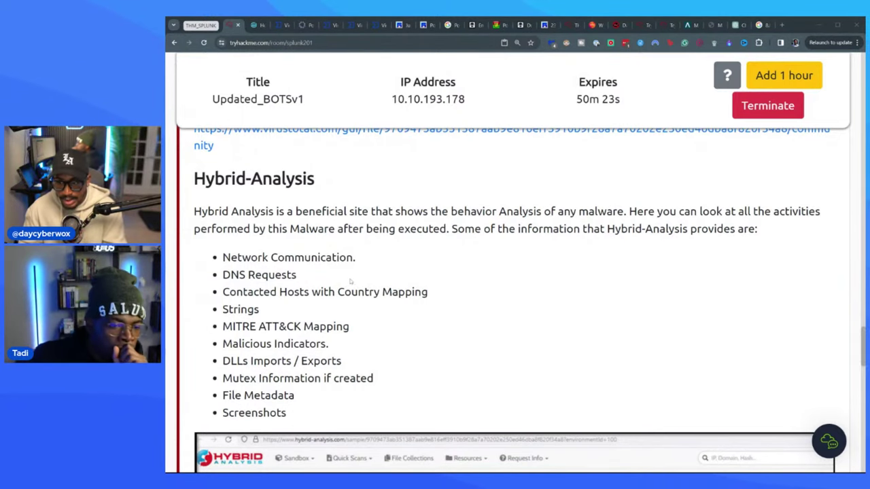
scroll(351, 281, "down", 1)
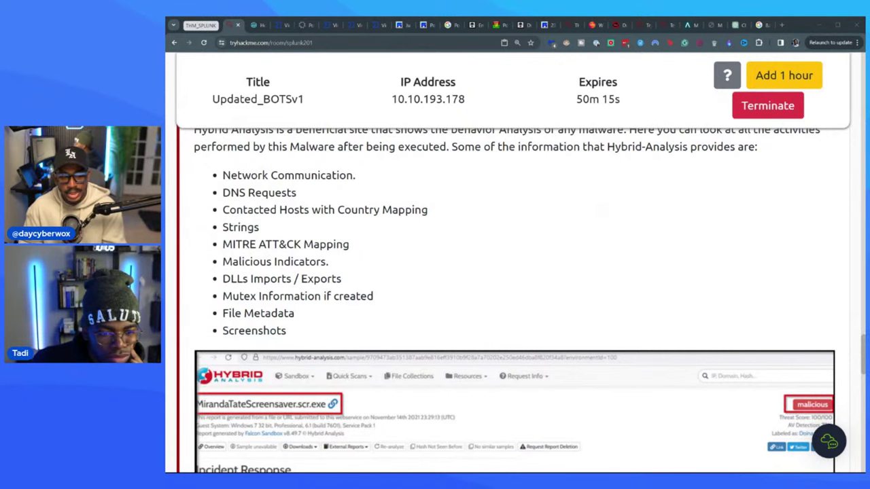
scroll(355, 327, "up", 3)
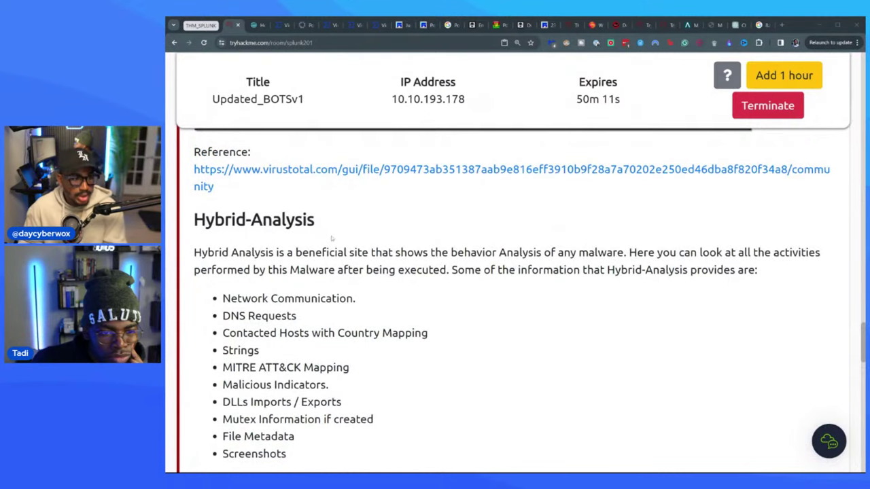
scroll(381, 299, "down", 10)
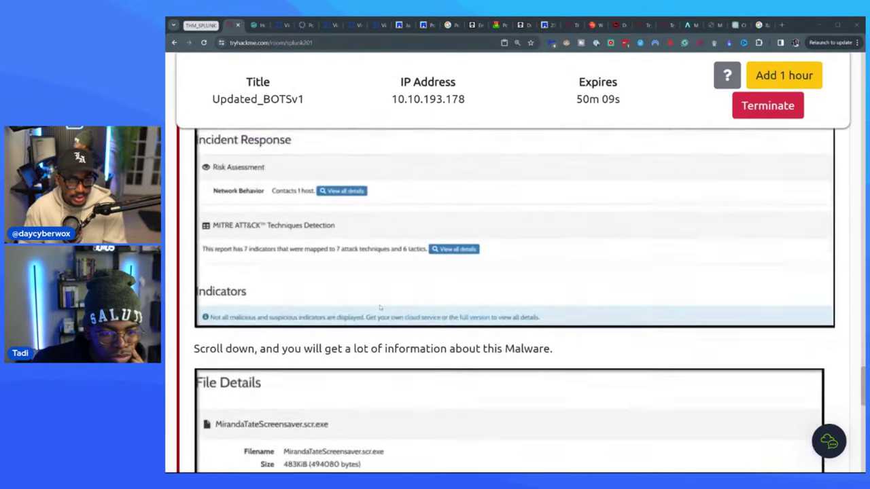
scroll(381, 308, "down", 1)
scroll(398, 301, "up", 10)
scroll(398, 301, "up", 1)
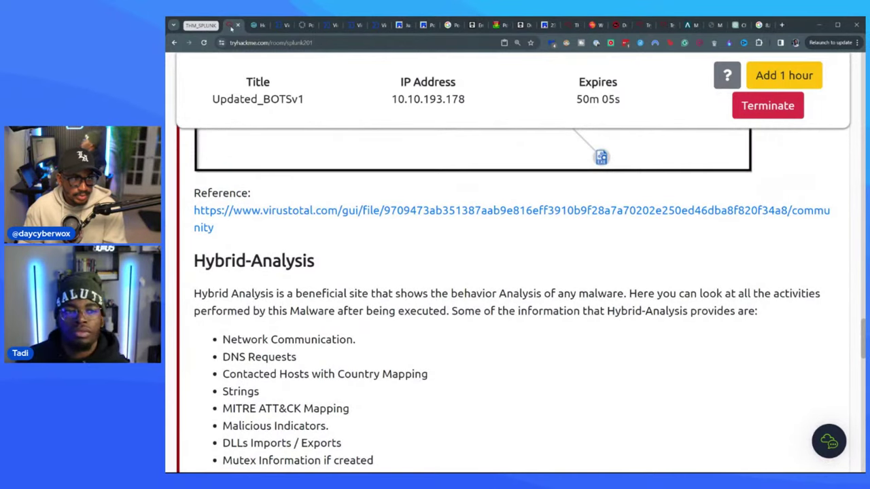
key("ctrl+t")
- Load hybrid-analysis.com in a new tab and fetch the MD5 hash from the ThreatMiner tab
type("hybrid")
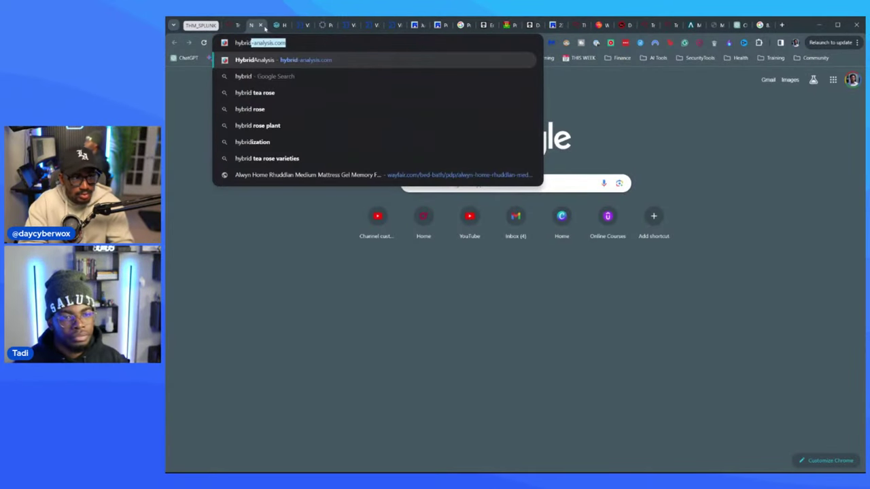
key("Return")
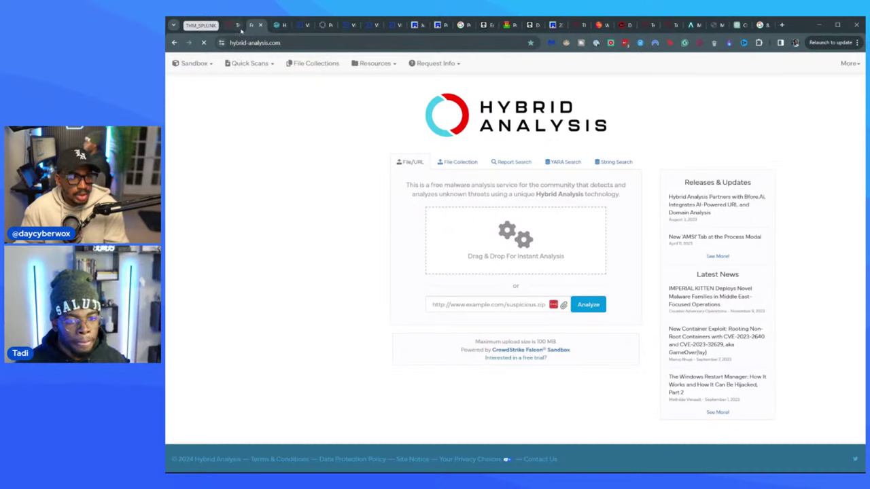
left_click(275, 25)
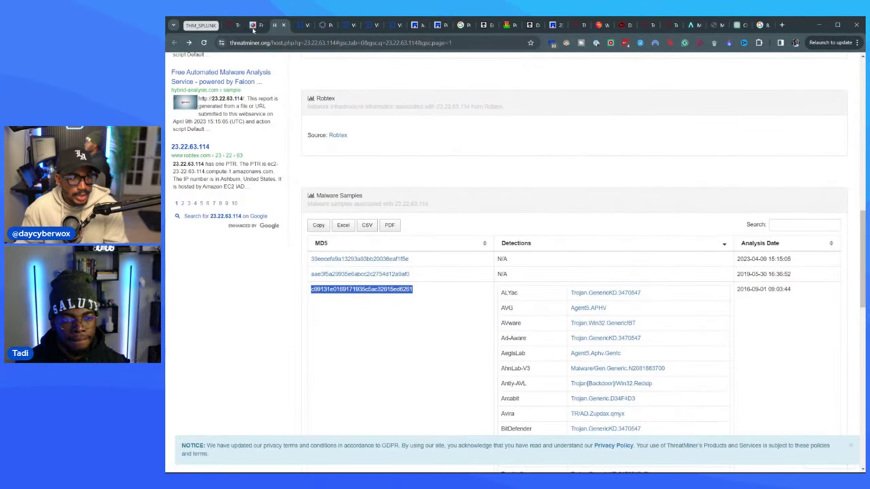
left_click(252, 25)
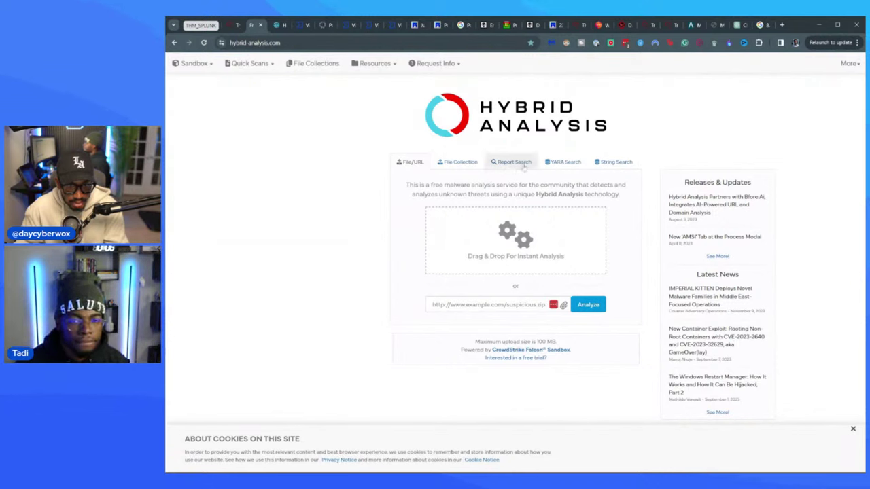
left_click(614, 162)
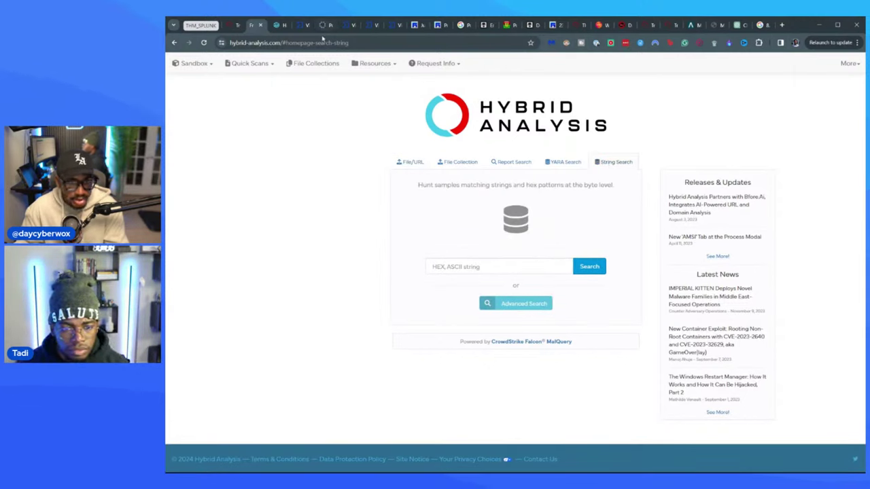
left_click(511, 161)
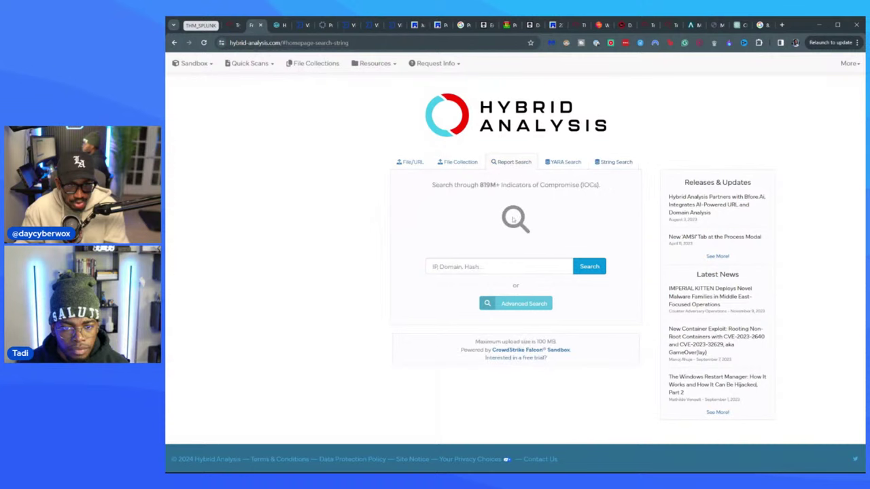
left_click(487, 266)
key("ctrl+v")
key("Return")
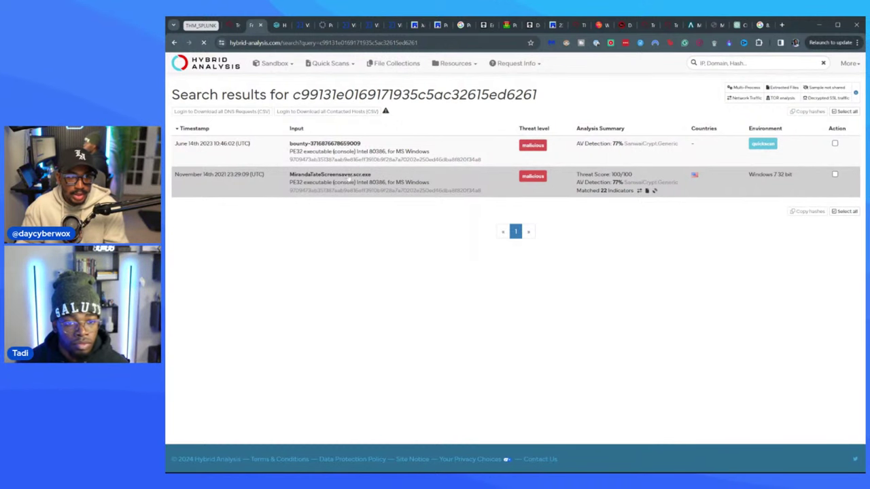
- Open the MirandaTateScreensaver.scr.exe report (threat score 100/100) and view its network behavior, contacting 23.22.63.114
left_click(348, 176)
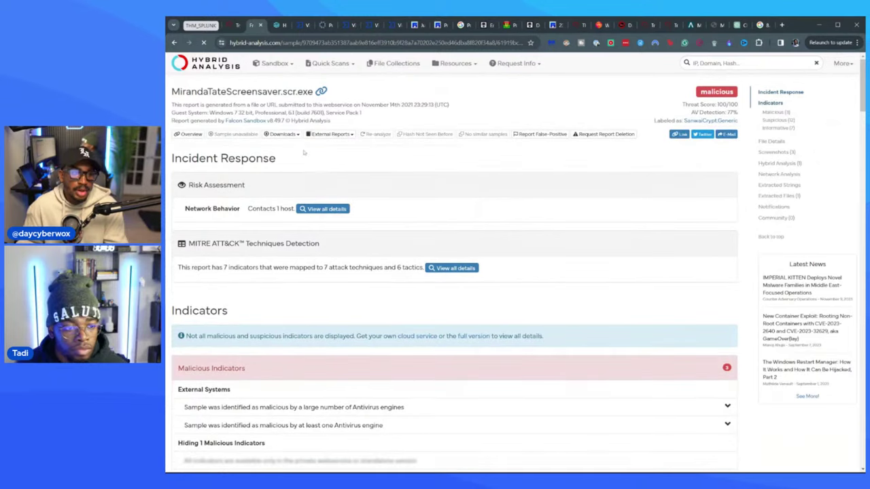
scroll(368, 198, "down", 3)
scroll(347, 204, "up", 2)
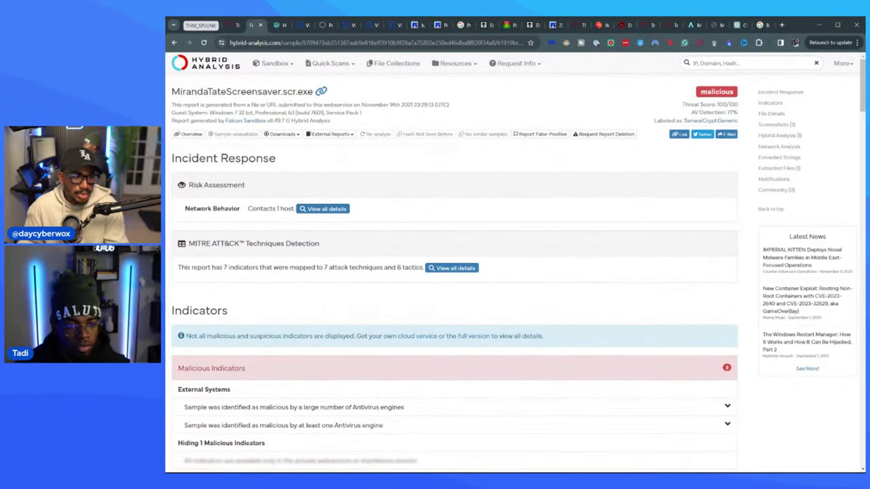
left_click(320, 209)
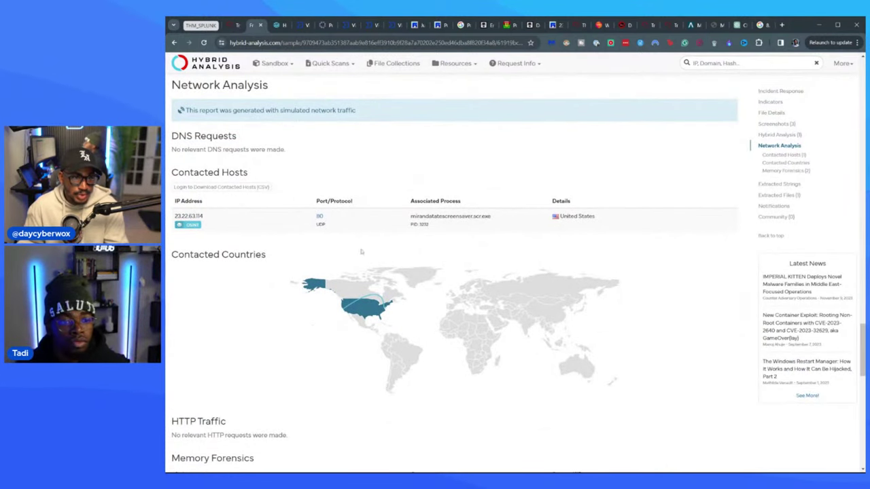
scroll(361, 252, "up", 3)
scroll(361, 253, "up", 5)
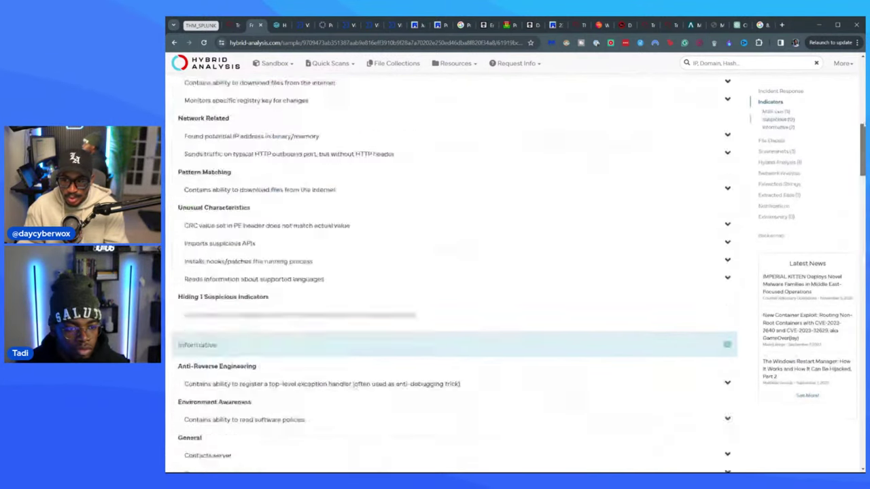
scroll(354, 384, "up", 5)
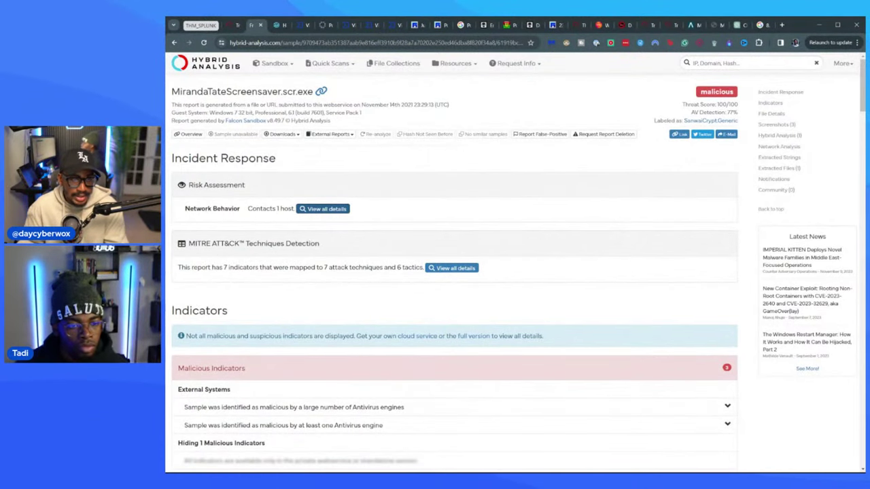
left_click(451, 268)
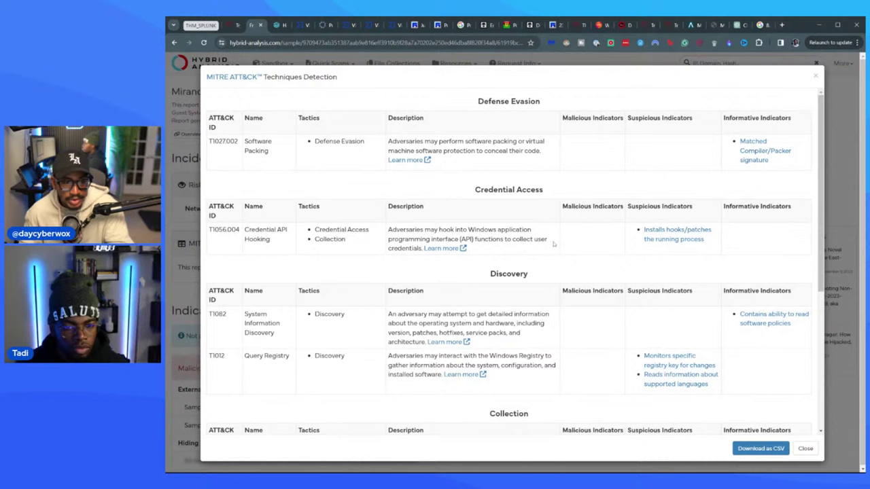
scroll(326, 272, "down", 2)
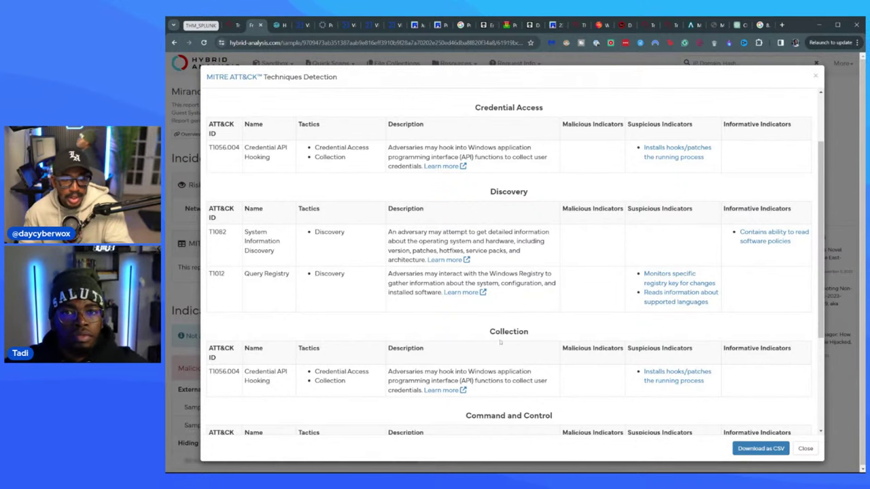
scroll(380, 259, "down", 3)
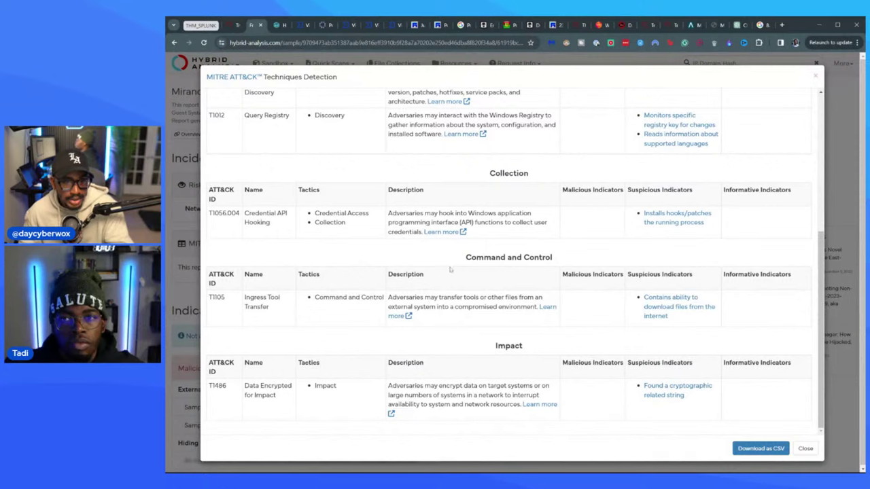
scroll(521, 321, "up", 5)
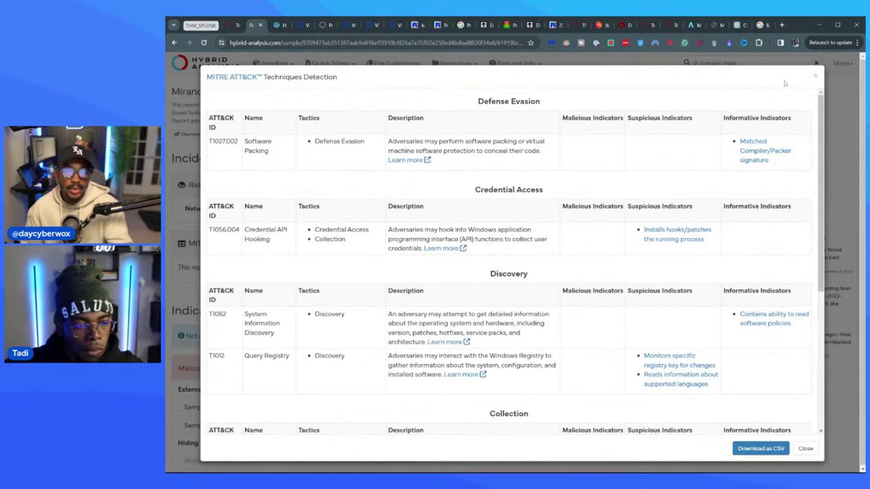
left_click(815, 77)
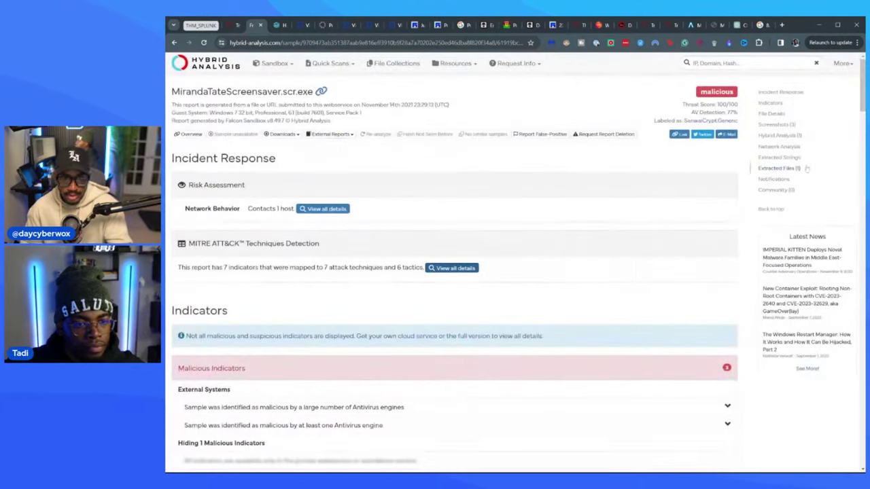
scroll(267, 243, "down", 3)
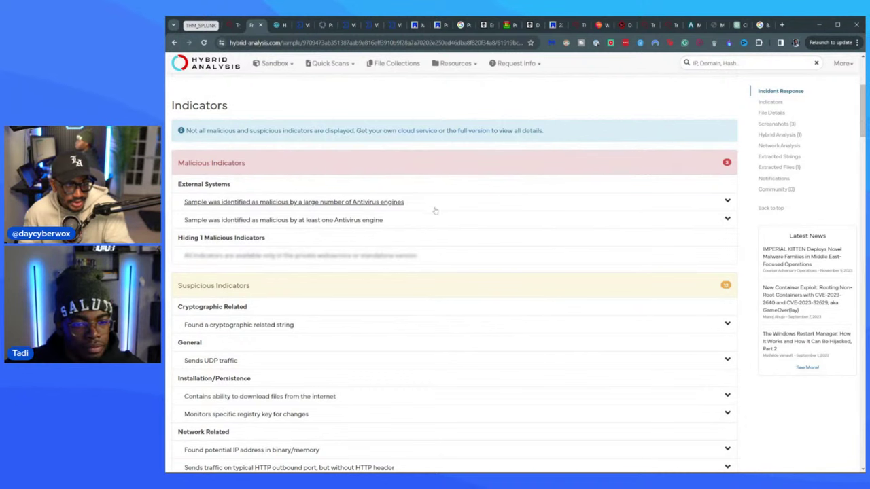
scroll(319, 231, "down", 2)
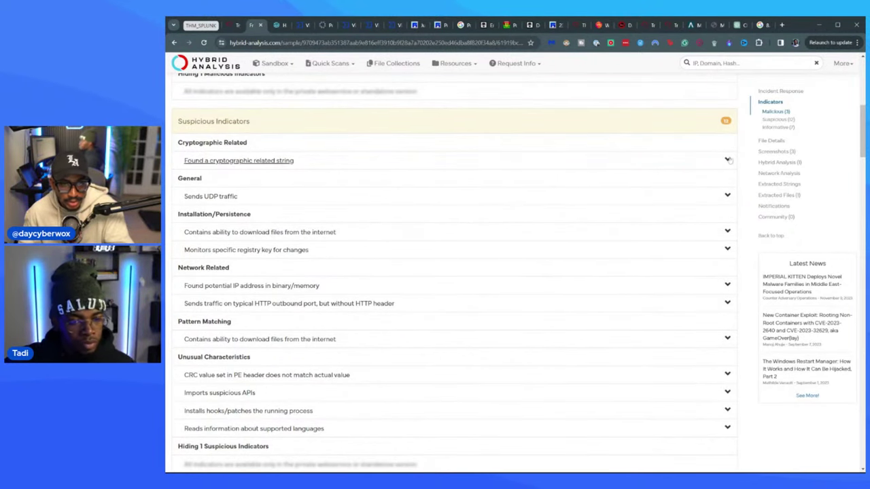
left_click(728, 159)
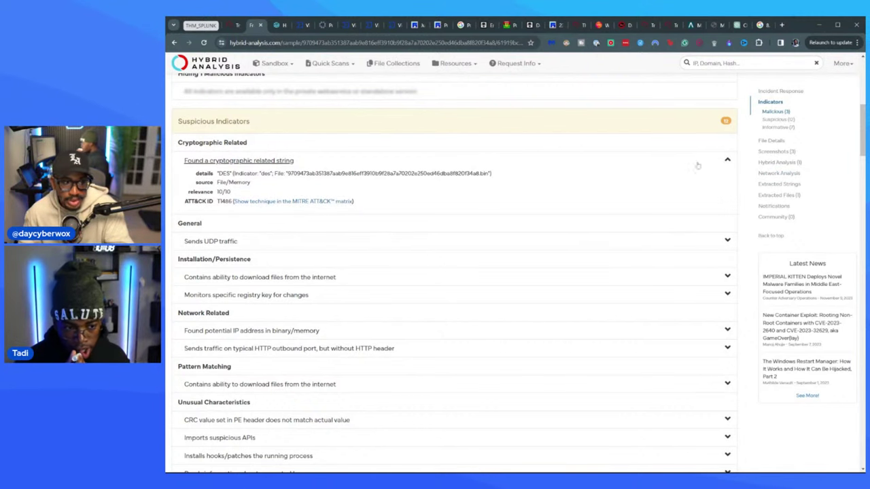
left_click(728, 162)
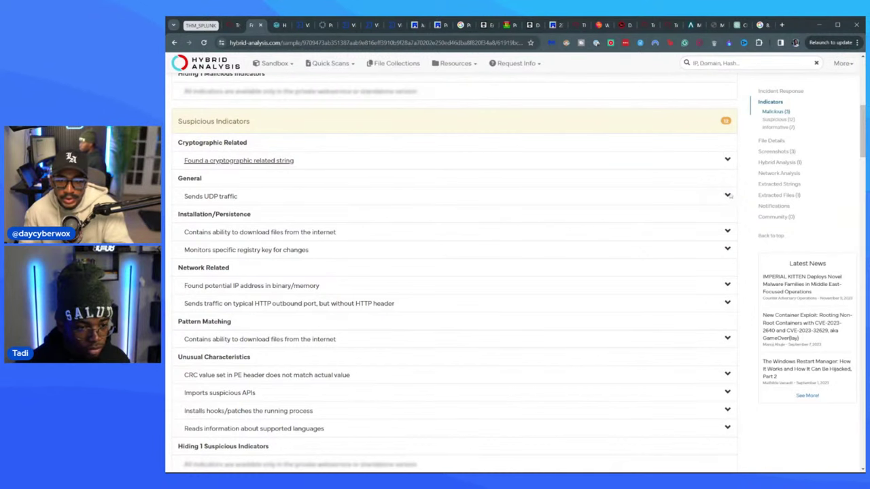
left_click(727, 196)
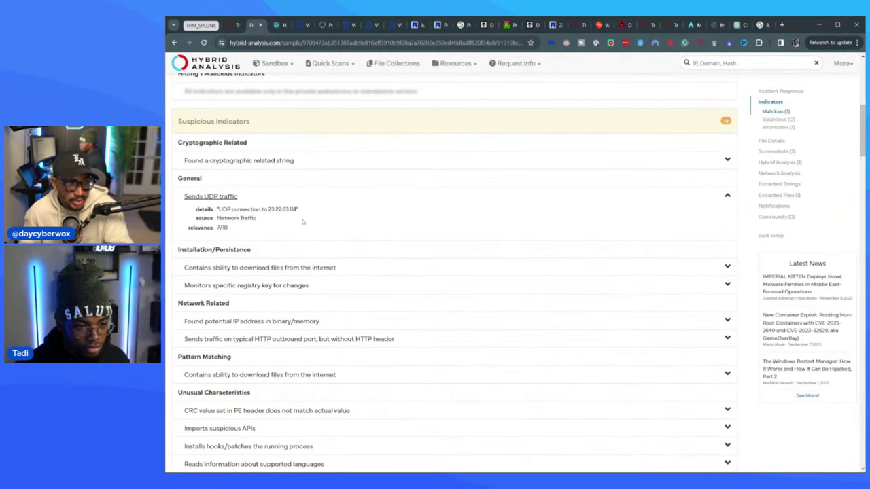
left_click(728, 195)
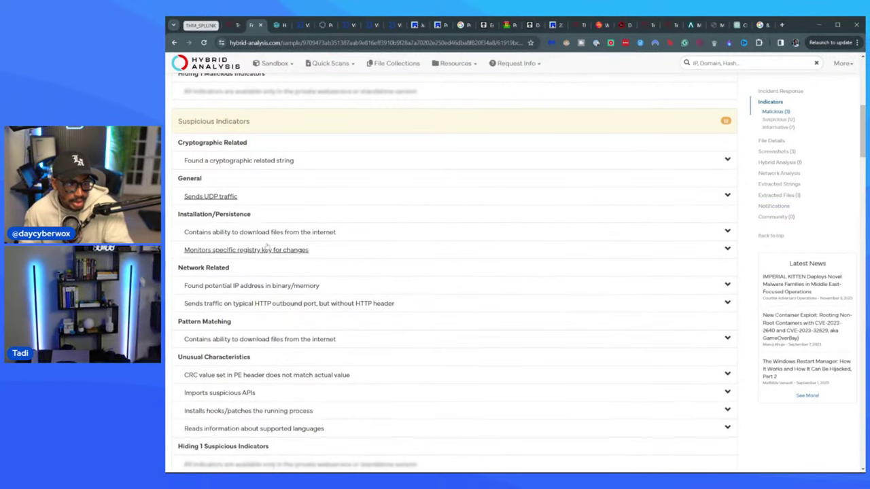
scroll(326, 245, "down", 5)
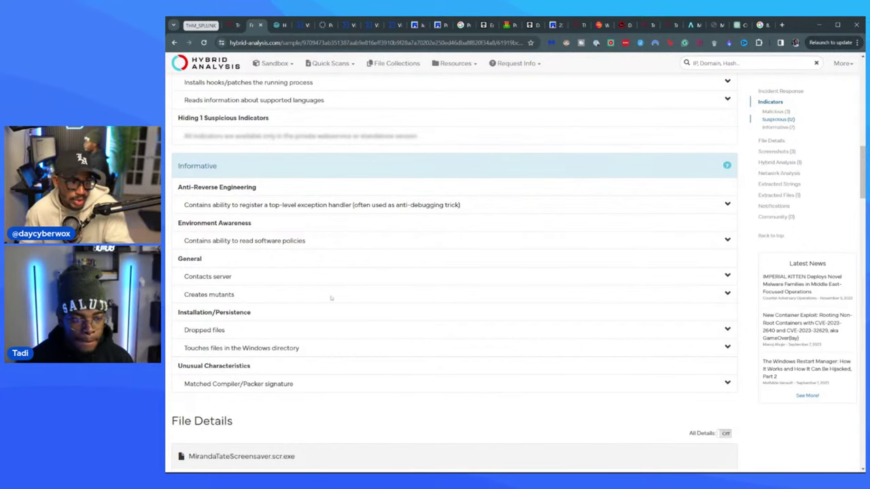
- Review the sample's file sections, imports and exports in Hybrid Analysis, then go back to the TryHackMe room
scroll(316, 246, "down", 2)
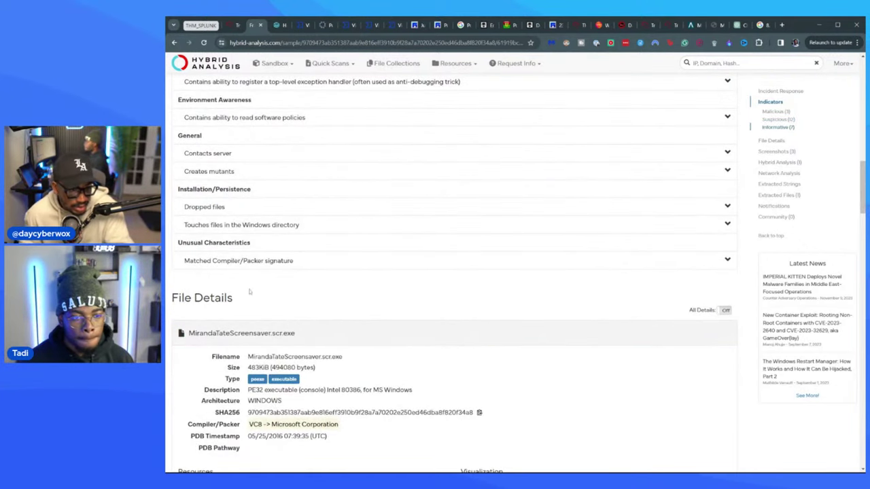
scroll(284, 277, "down", 2)
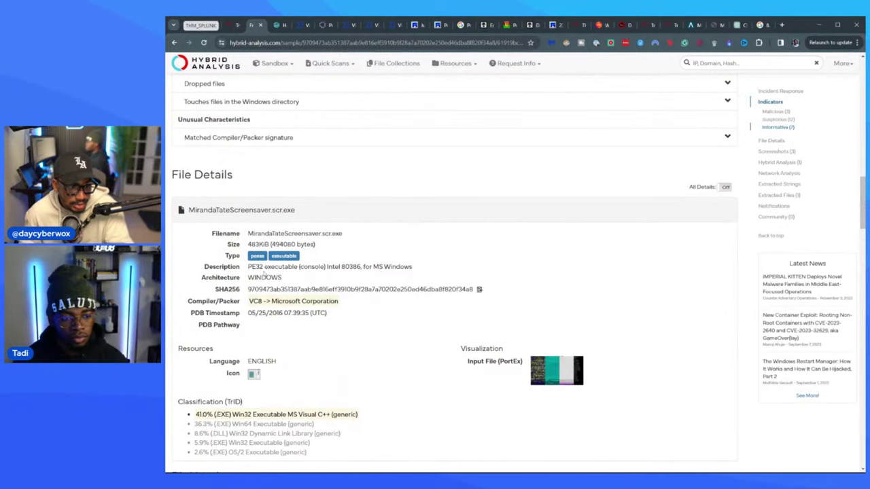
scroll(264, 274, "down", 4)
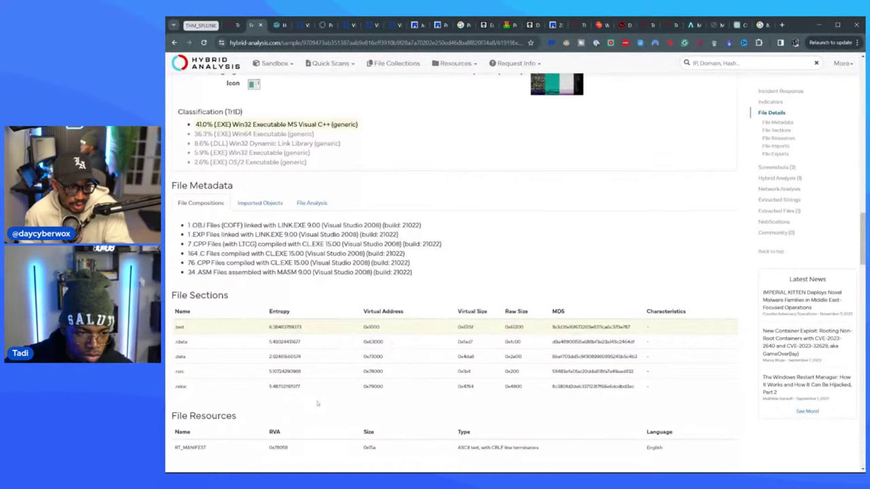
scroll(317, 404, "down", 2)
scroll(333, 330, "down", 4)
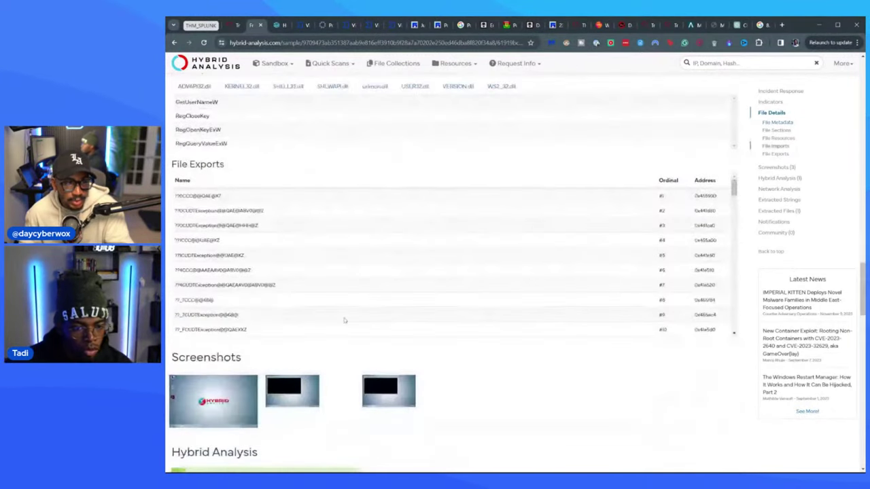
scroll(345, 320, "down", 3)
scroll(483, 391, "down", 4)
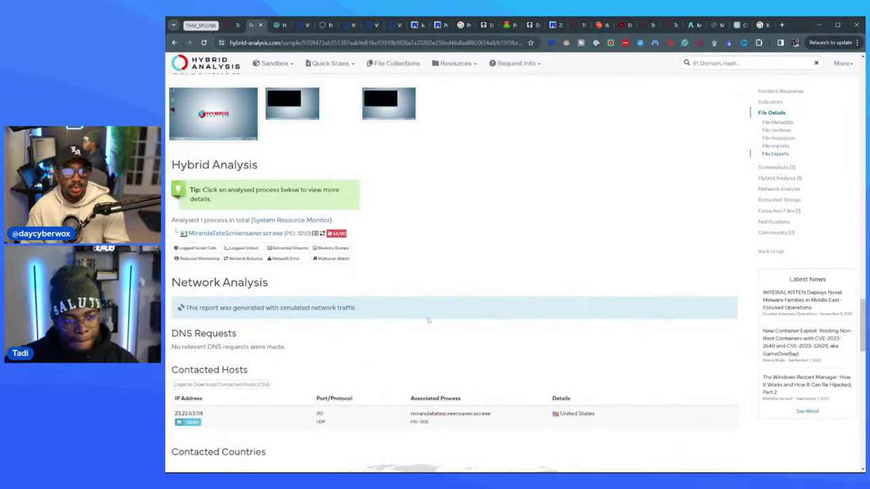
scroll(428, 320, "up", 5)
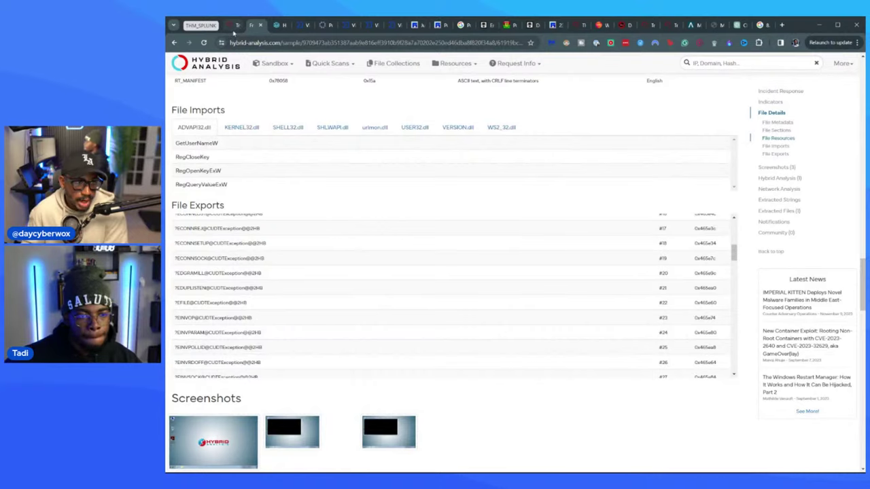
left_click(232, 27)
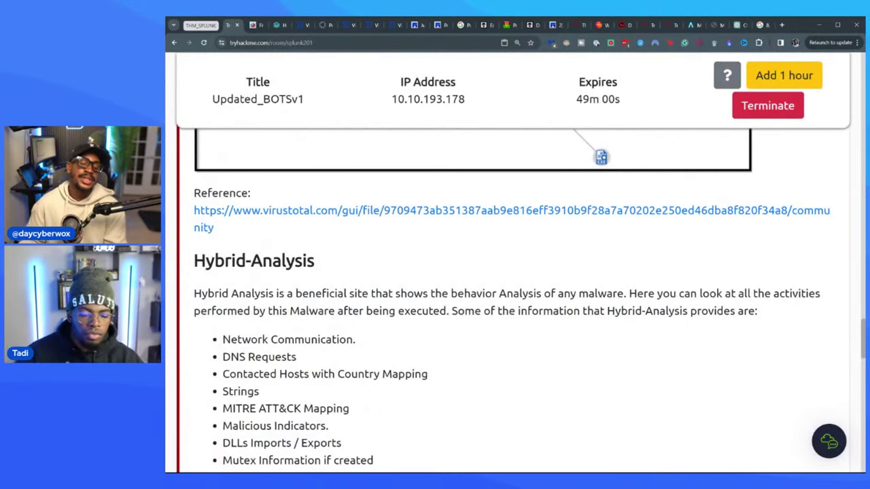
- Scroll down to the Delivery task's questions on the APT malware hash and Poison Ivy malware name
scroll(492, 281, "down", 10)
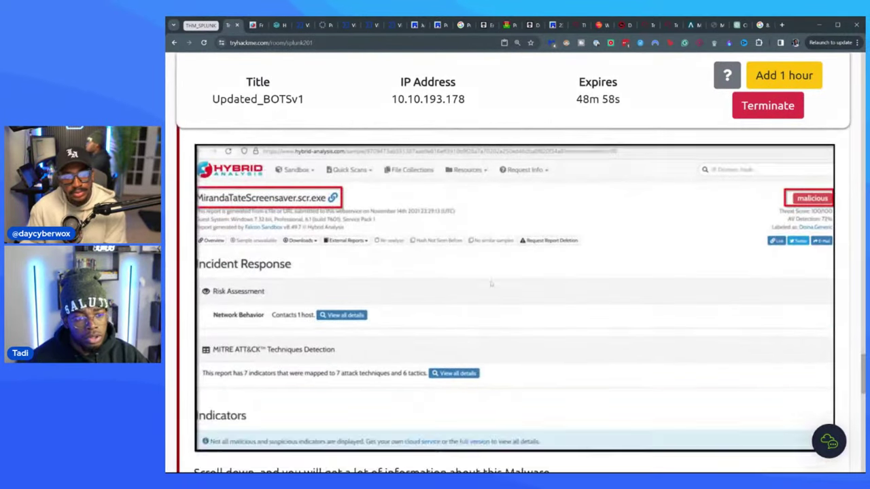
scroll(494, 292, "down", 4)
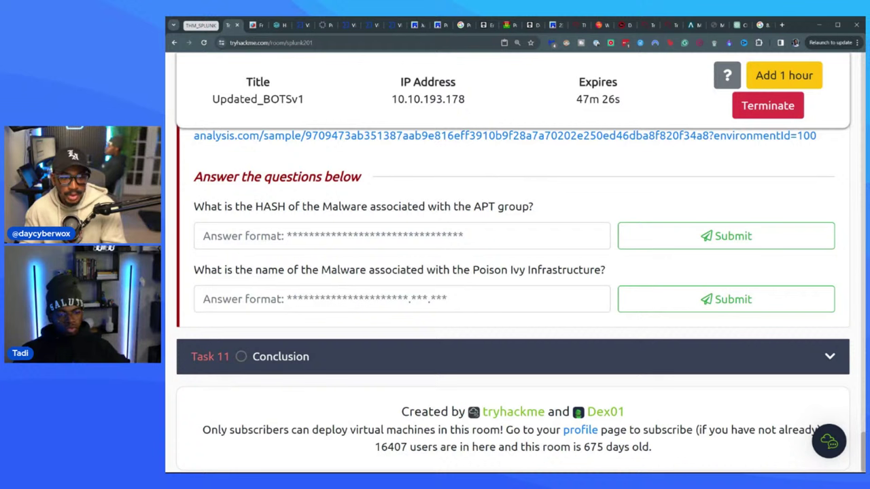
left_click(204, 236)
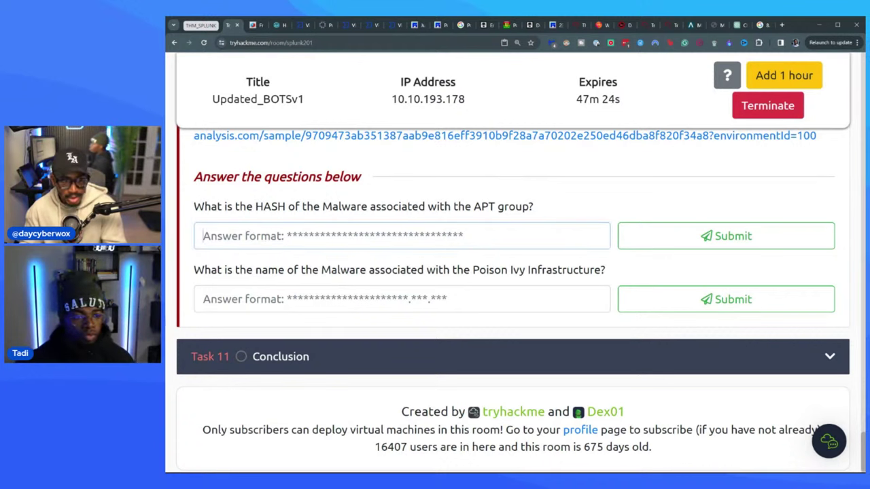
key("ctrl+v")
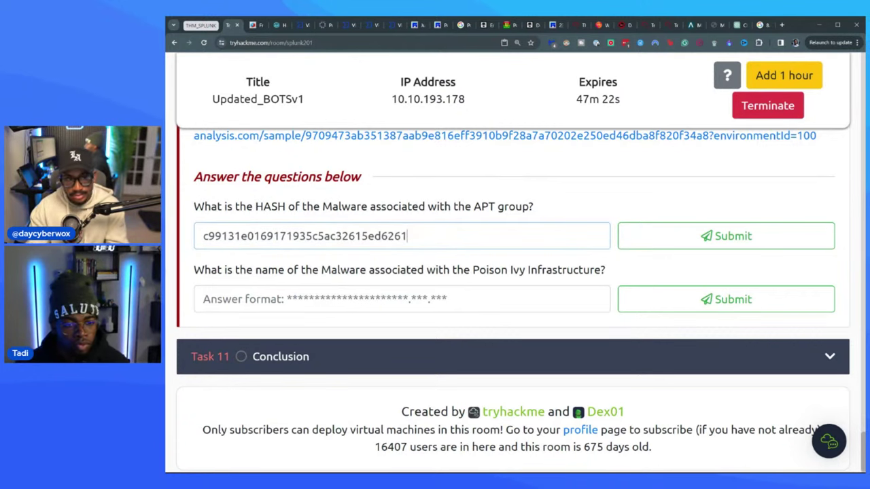
key("Return")
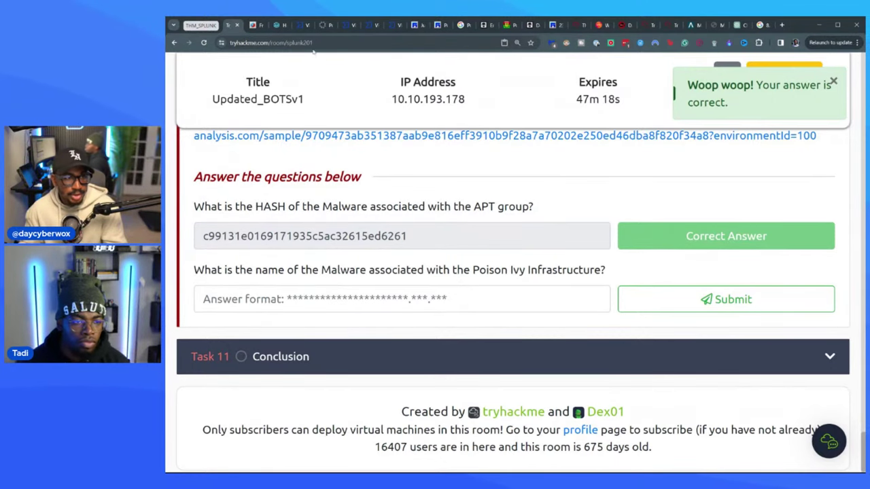
left_click(257, 27)
scroll(449, 272, "up", 4)
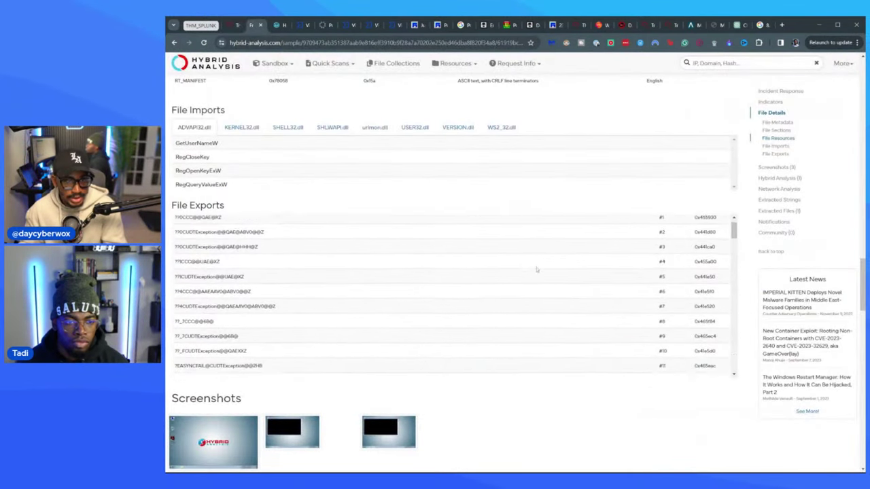
- Copy MirandaTateScreensaver.scr.exe from the report into the Poison Ivy malware name answer field
scroll(449, 272, "up", 15)
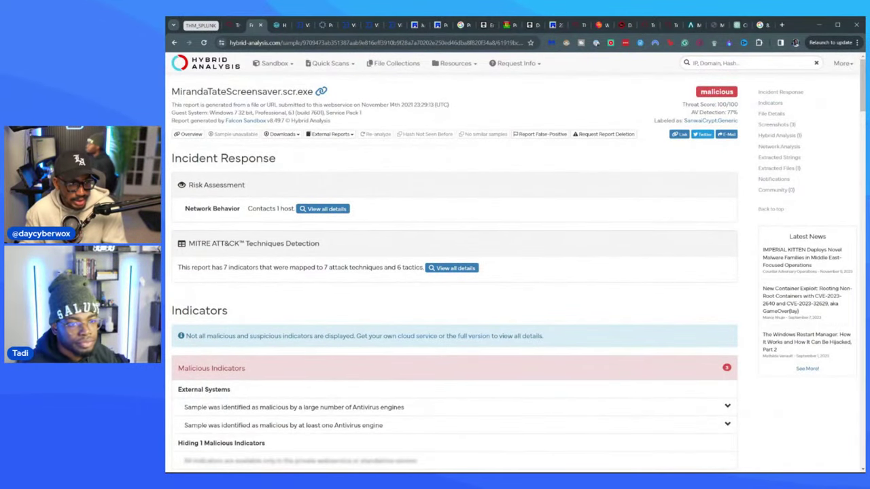
left_click_drag(171, 91, 313, 91)
key("ctrl+c")
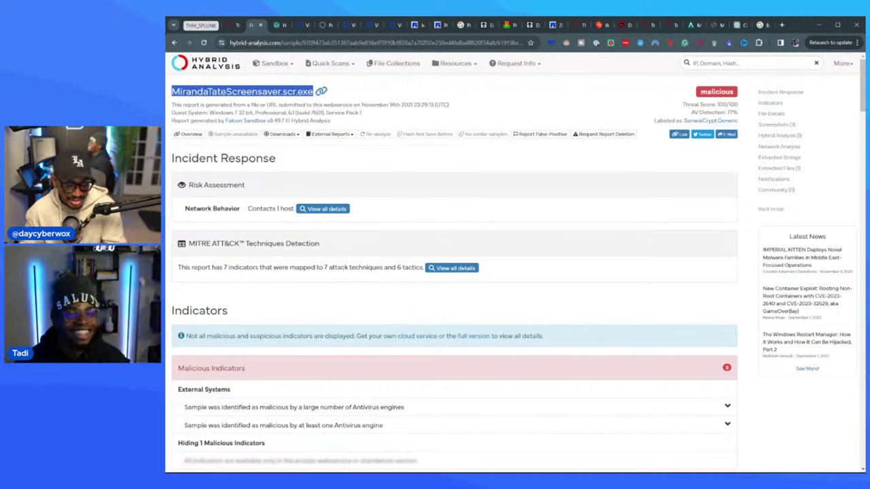
left_click(237, 25)
left_click(402, 300)
key("ctrl+v")
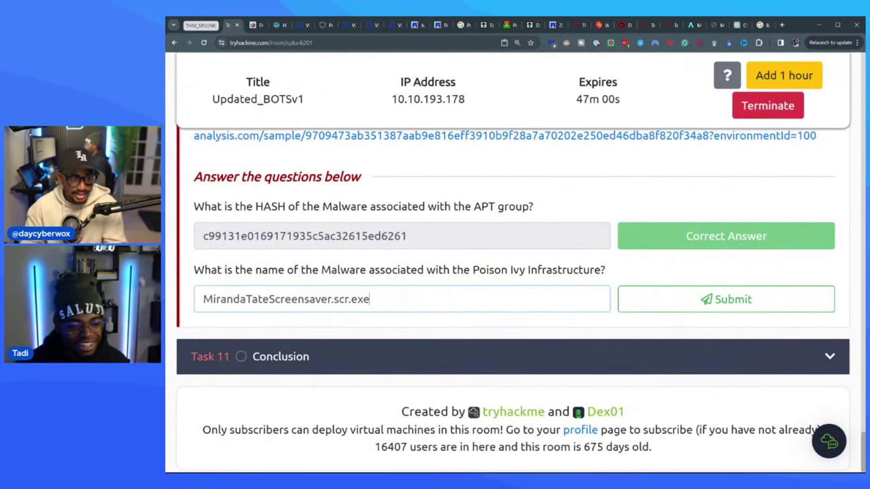
- Submit MirandaTateScreensaver.scr.exe, collapse Task 10 Delivery Phase and expand Task 11 Conclusion
key("Return")
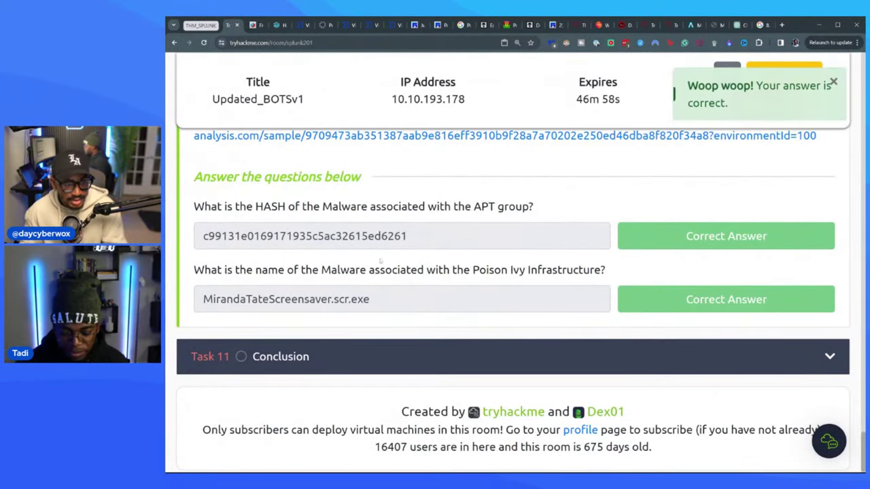
scroll(415, 250, "up", 6)
scroll(422, 249, "up", 10)
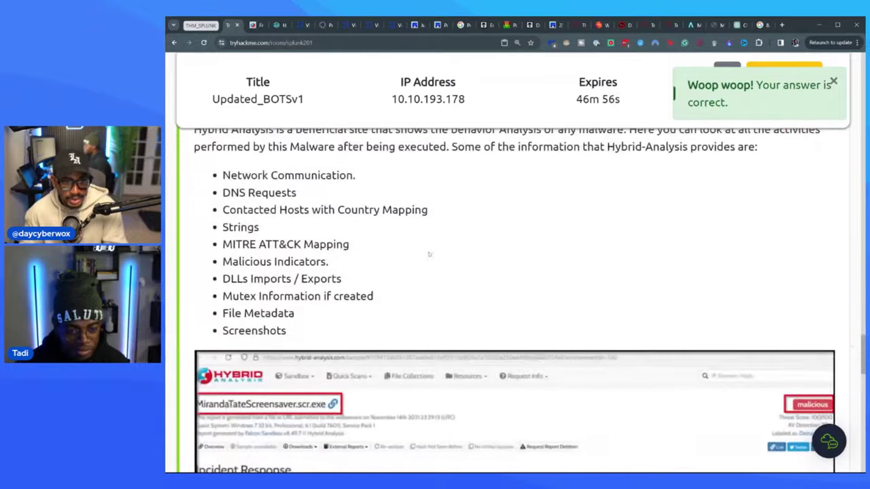
left_click_drag(863, 350, 858, 139)
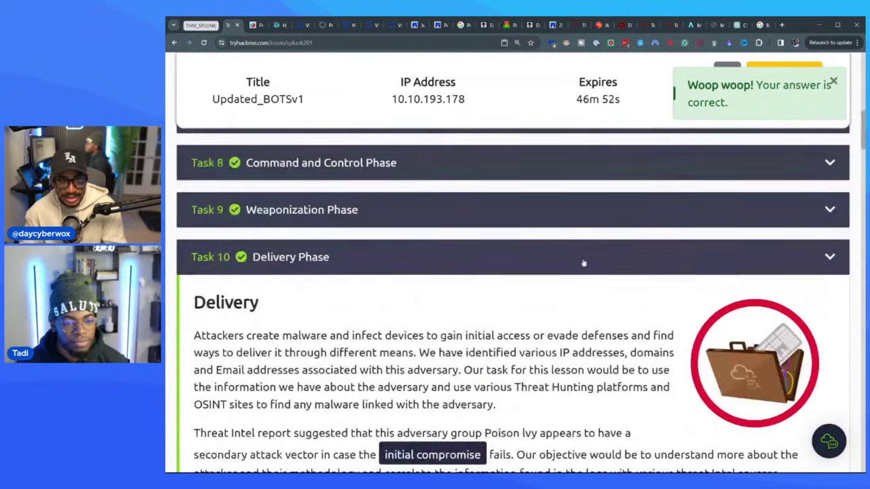
left_click(522, 265)
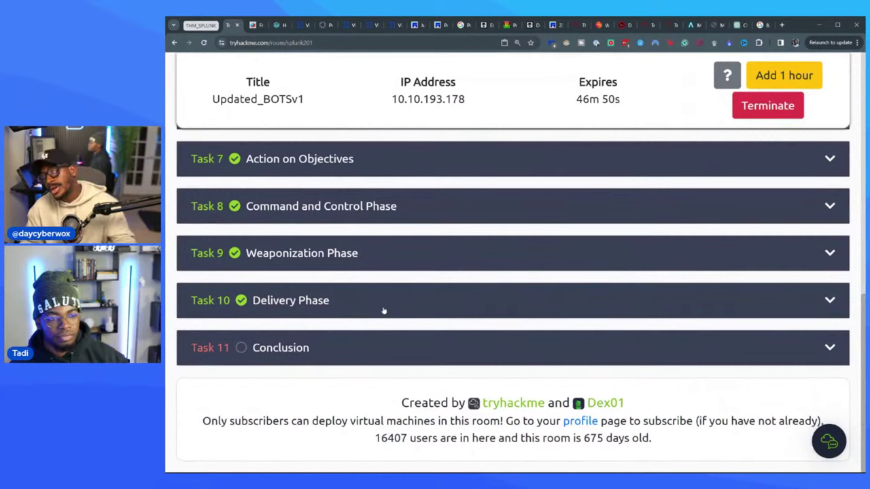
left_click(369, 350)
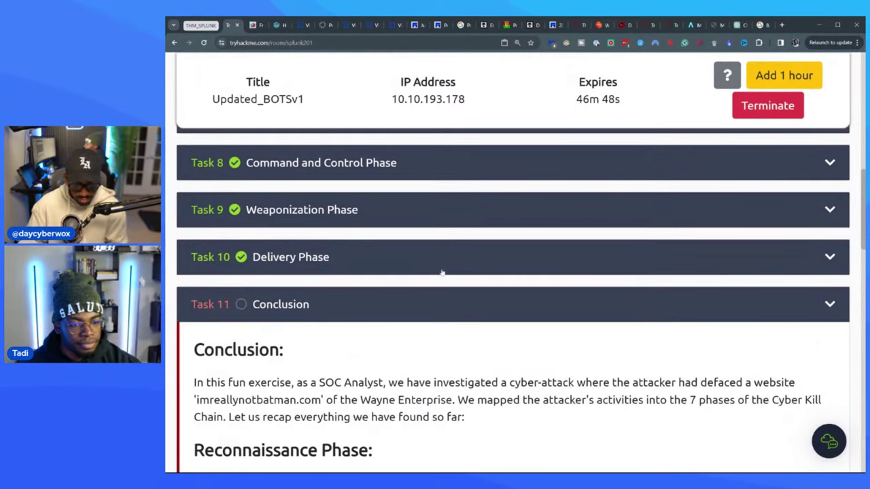
scroll(435, 276, "down", 3)
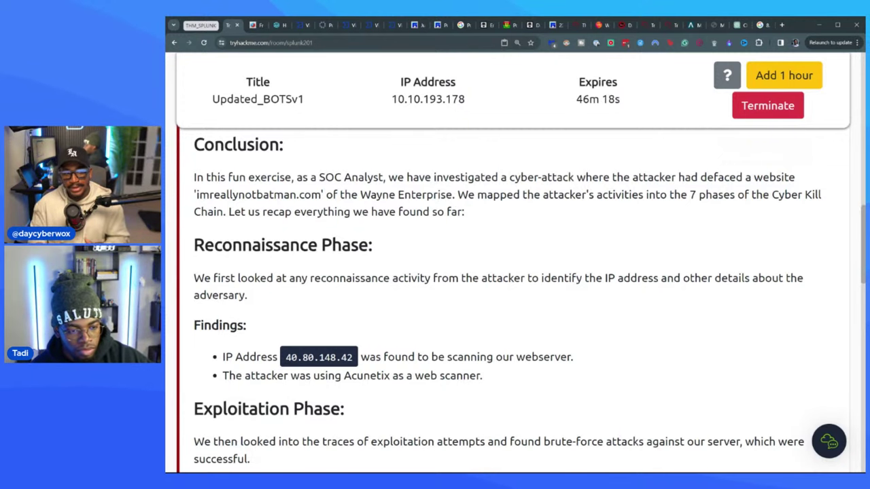
scroll(525, 250, "down", 1)
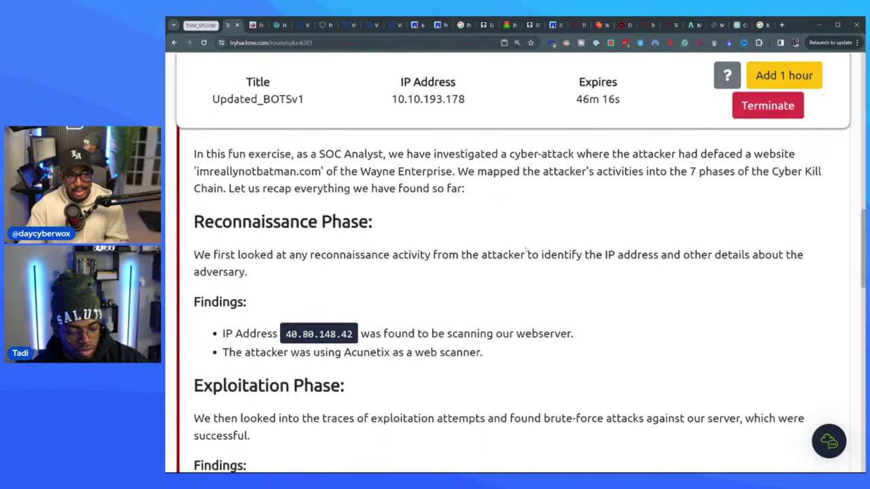
scroll(526, 249, "down", 2)
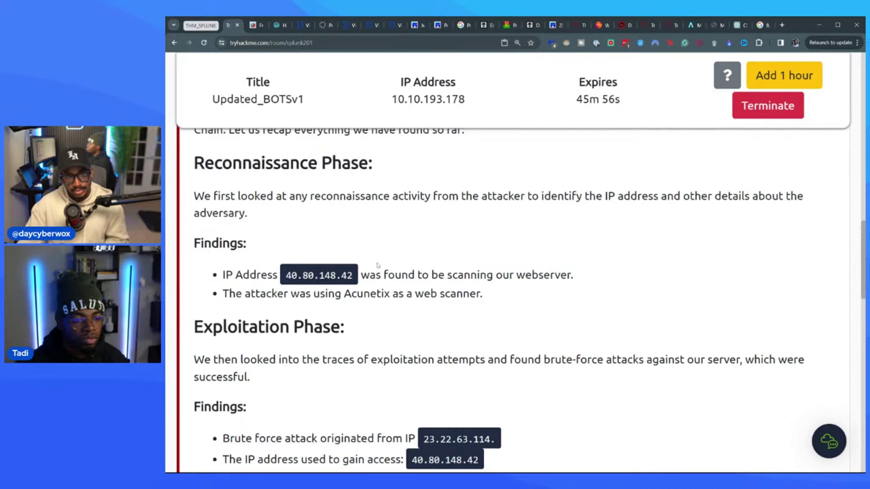
scroll(384, 261, "down", 2)
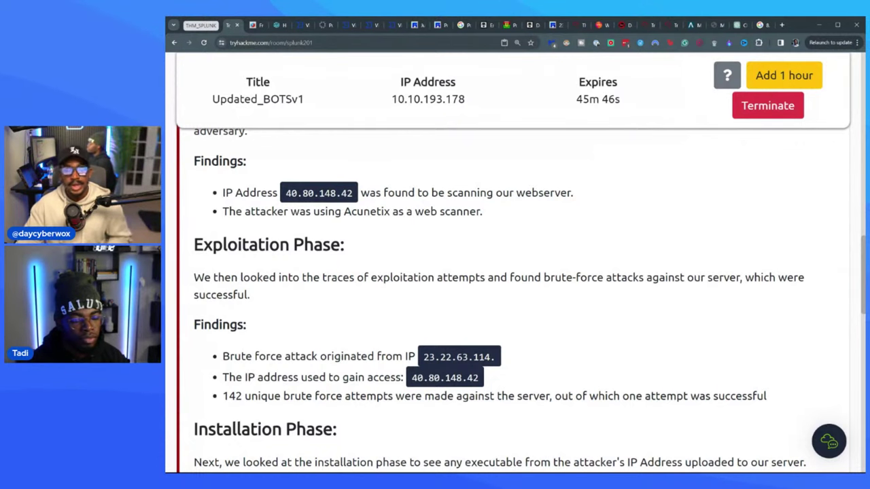
scroll(380, 250, "down", 1)
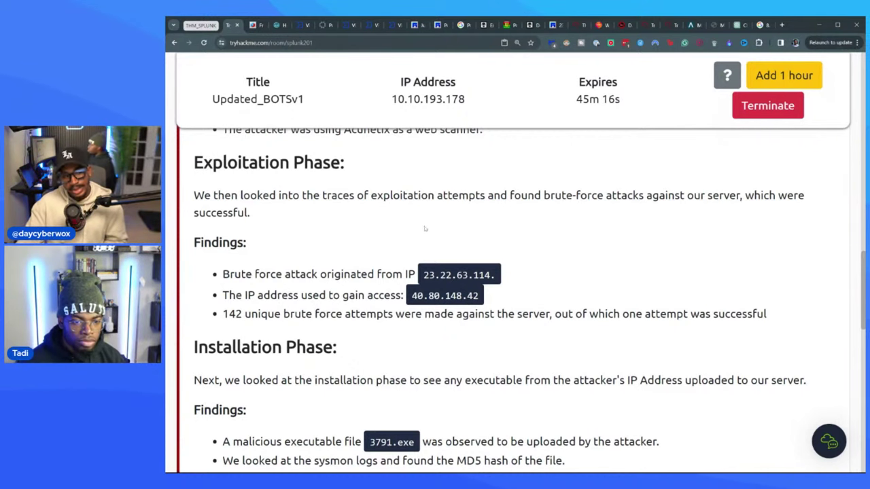
- Read through the Conclusion recap and mark 'Read the above' as Completed
scroll(517, 297, "down", 1)
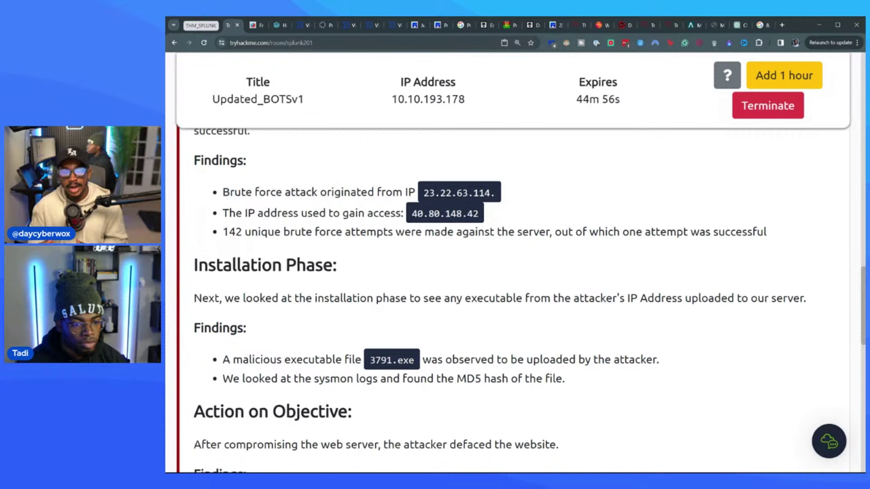
scroll(406, 253, "down", 3)
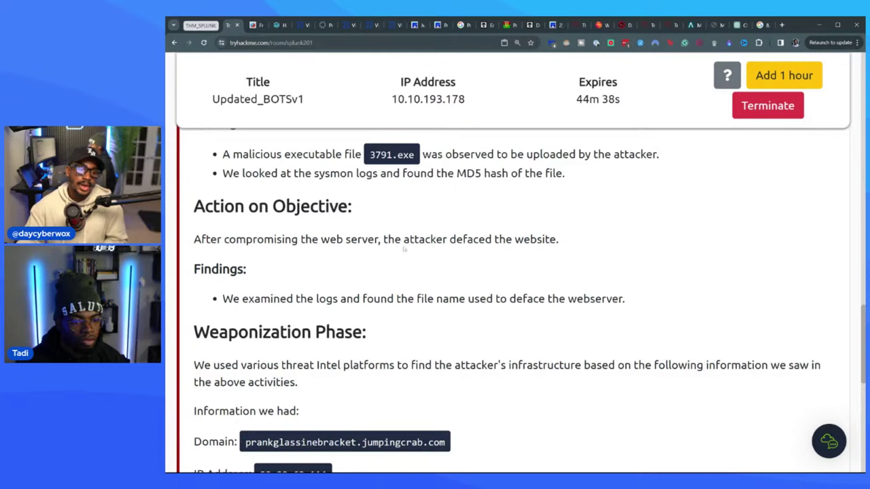
scroll(403, 245, "down", 2)
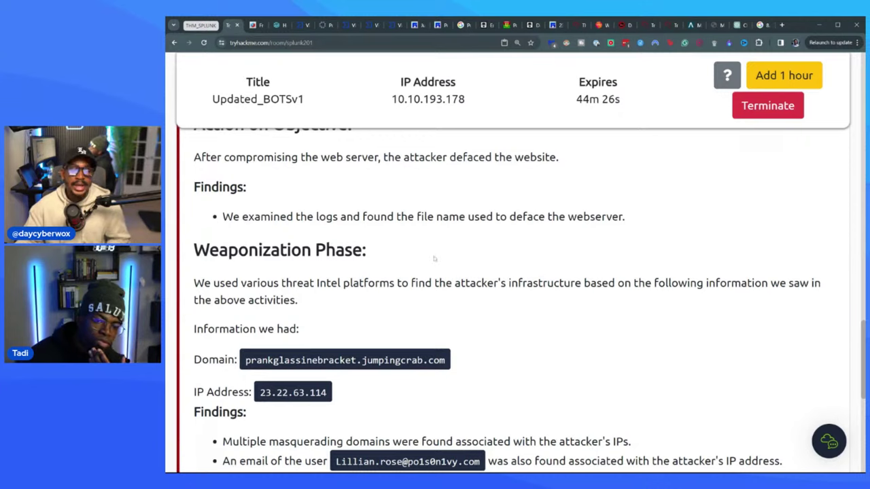
scroll(433, 253, "down", 1)
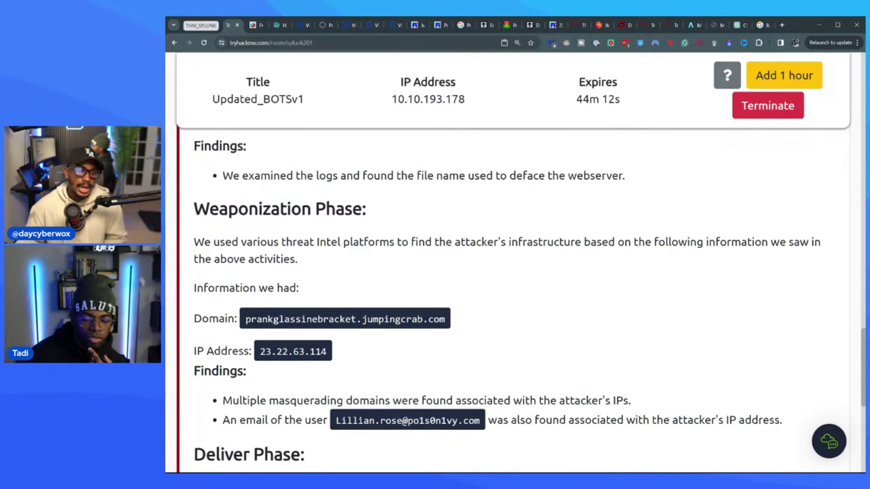
scroll(529, 303, "down", 1)
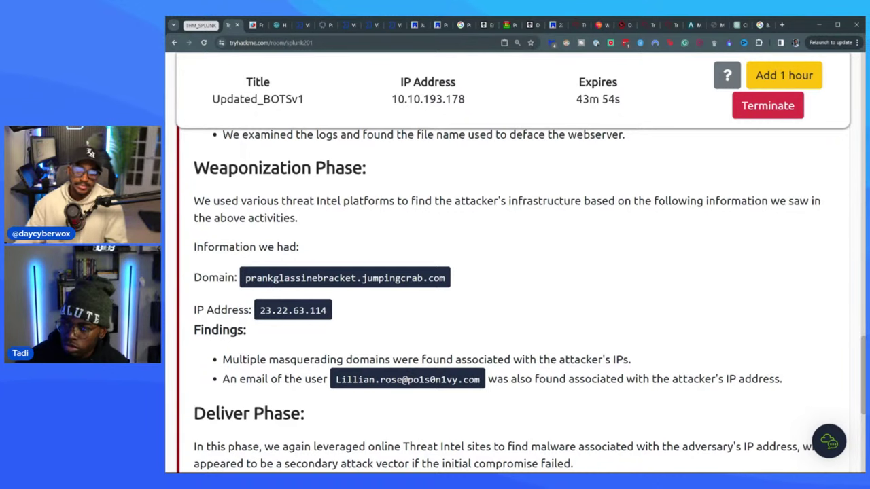
scroll(216, 190, "down", 2)
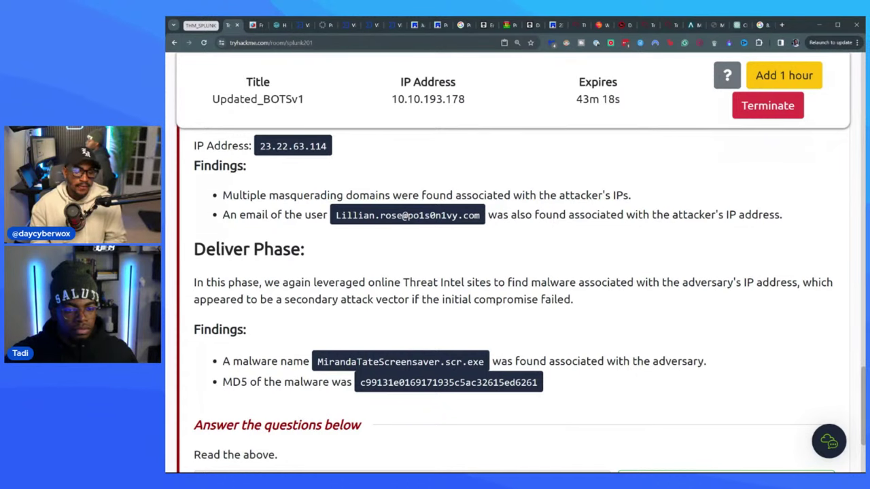
scroll(514, 300, "down", 3)
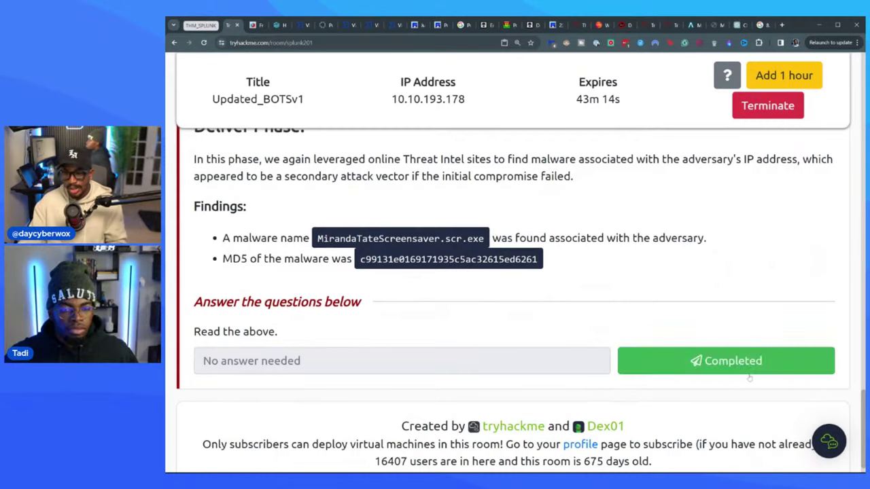
left_click(731, 363)
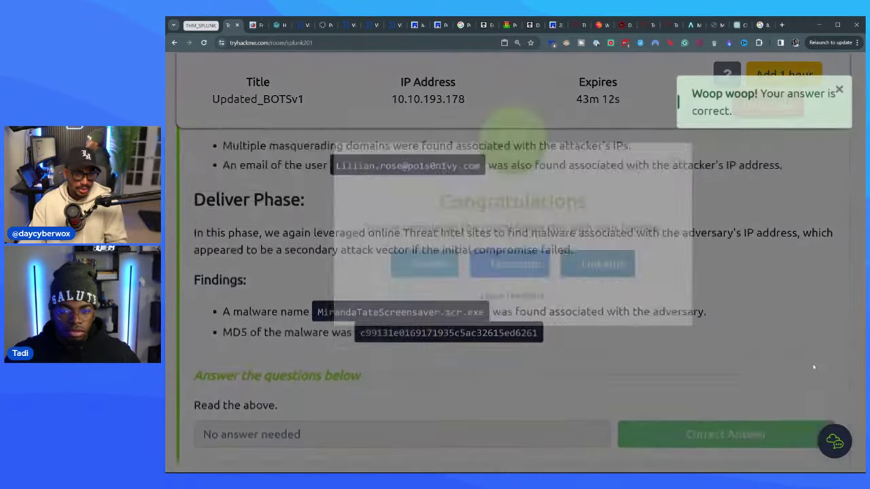